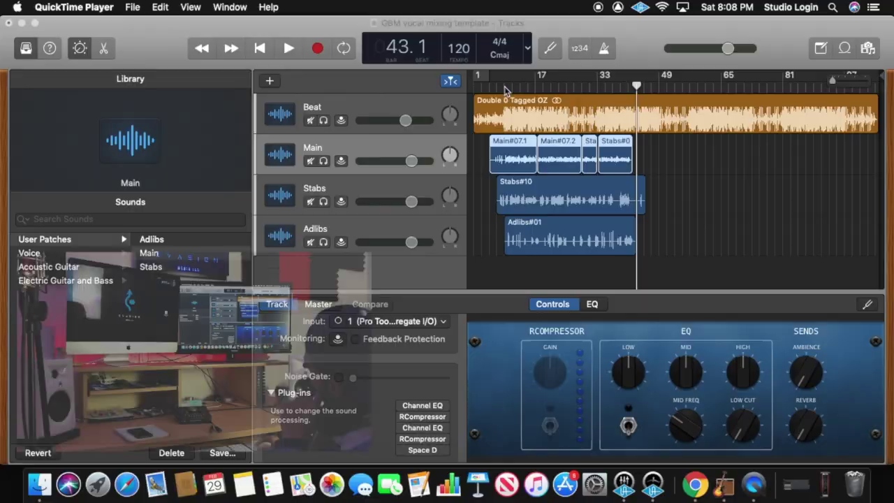
- Play the full mix from bar 6, where the vocals come in
{"action": "left_click", "coordinate": [505, 88]}
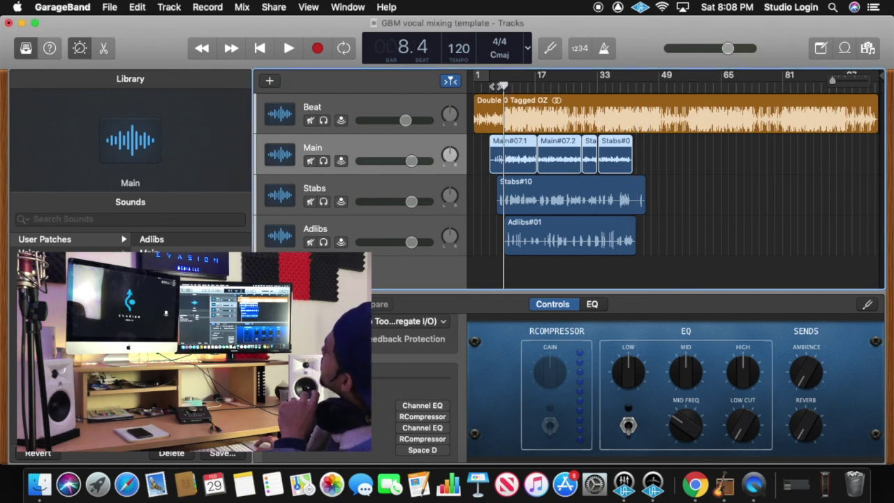
{"action": "left_click_drag", "start_coordinate": [503, 87], "coordinate": [492, 86]}
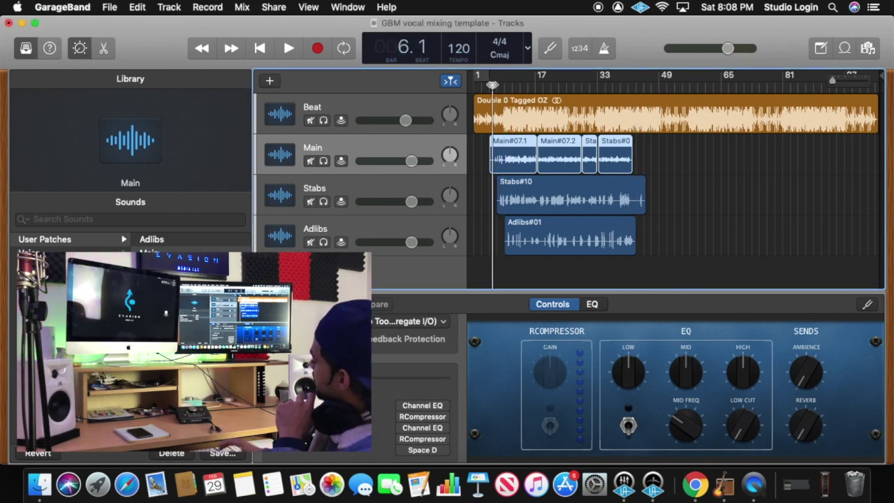
{"action": "key", "text": "space"}
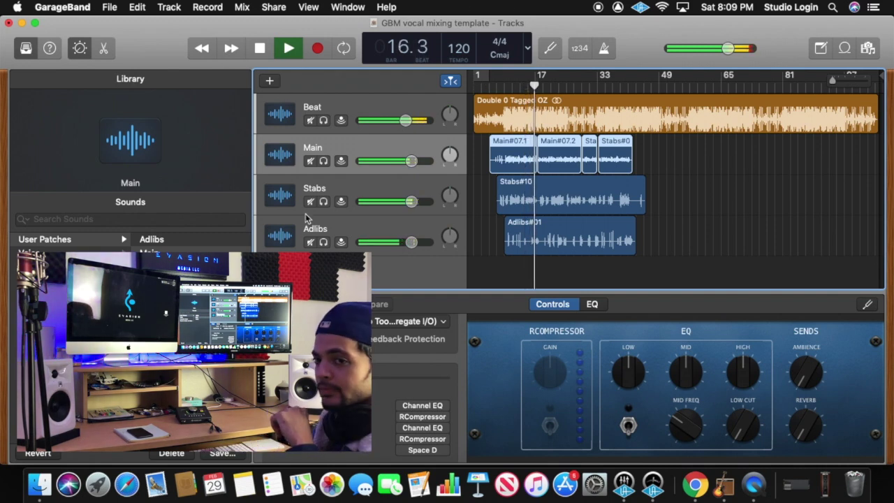
{"action": "key", "text": "space"}
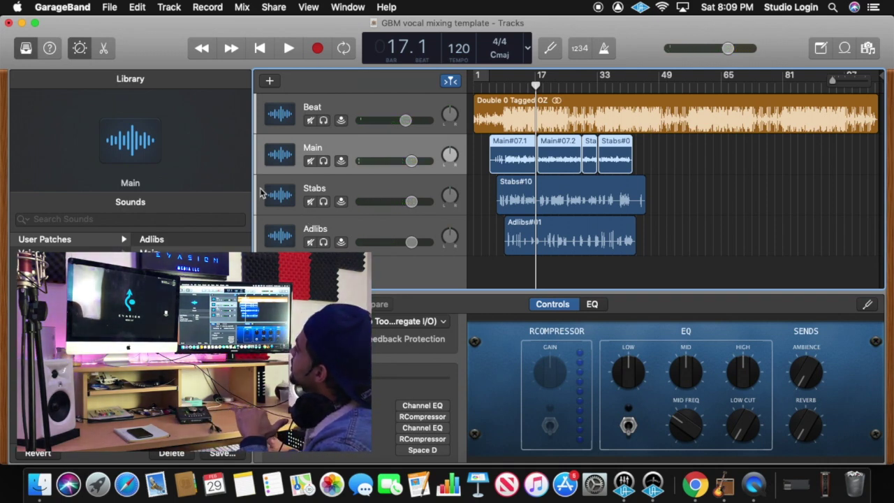
- Solo the Main vocal track and play it from near the start of its first region
{"action": "left_click", "coordinate": [343, 128]}
{"action": "left_click", "coordinate": [347, 146]}
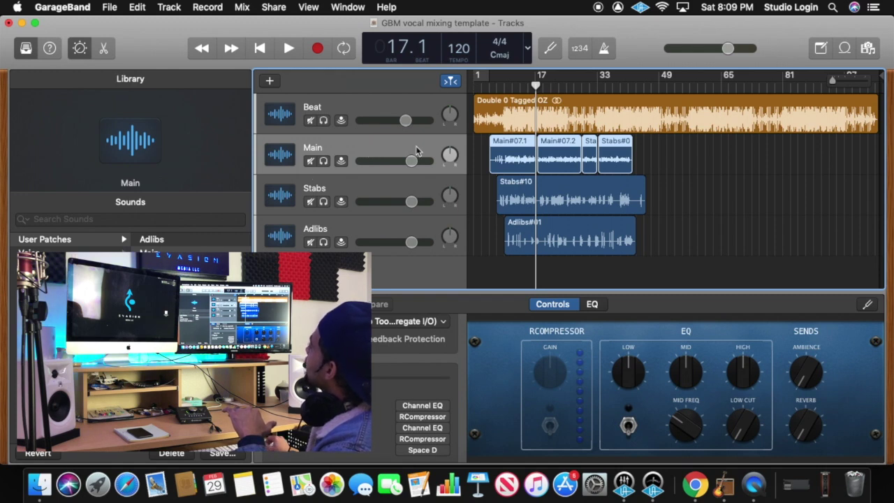
{"action": "left_click", "coordinate": [324, 160]}
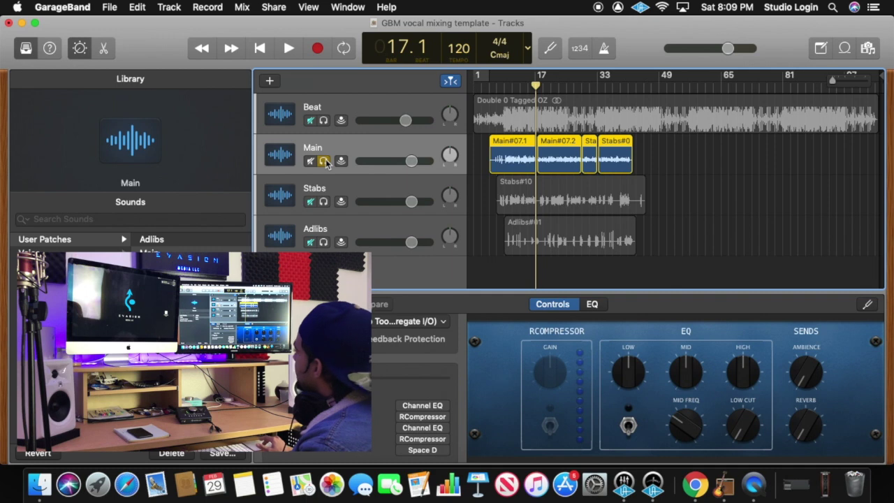
{"action": "left_click", "coordinate": [501, 77]}
{"action": "left_click", "coordinate": [497, 82]}
{"action": "key", "text": "space"}
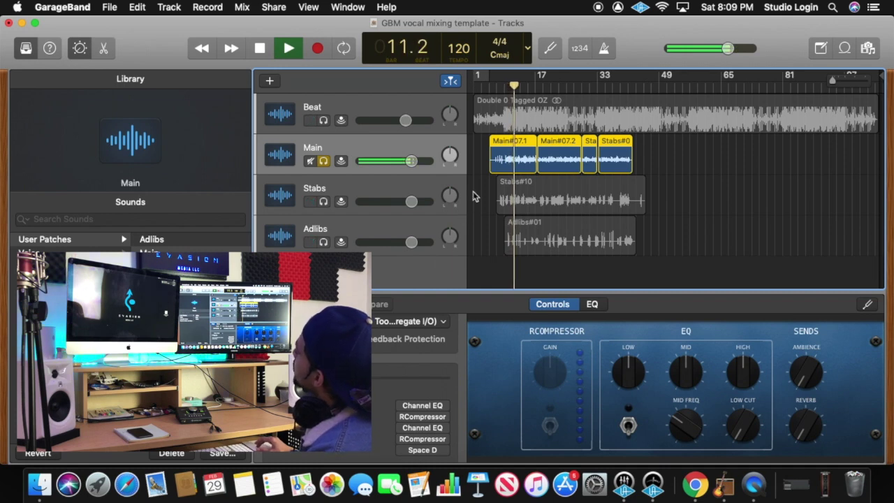
{"action": "key", "text": "space"}
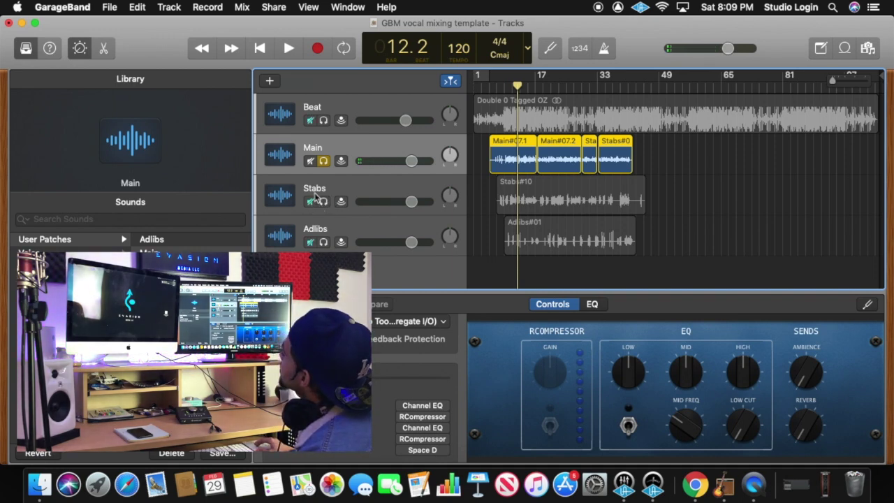
- Add the Stabs track to the solo and play it together with Main from just before the vocals start
{"action": "left_click", "coordinate": [323, 201]}
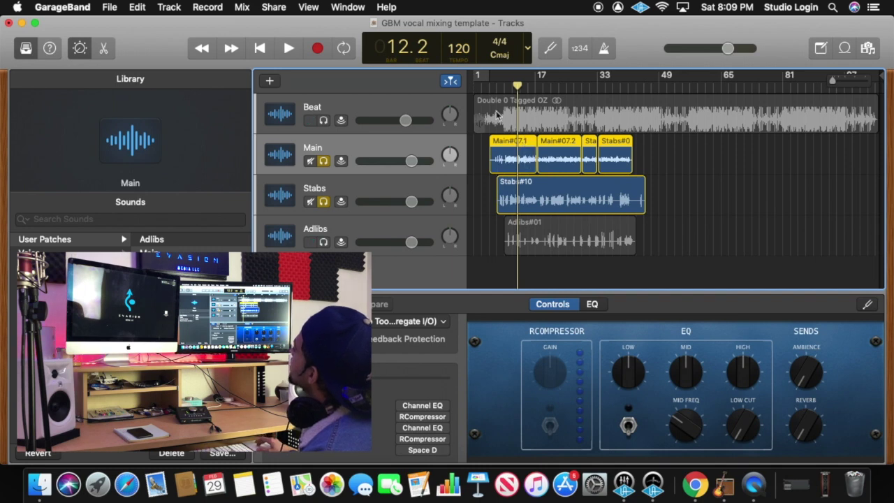
{"action": "left_click", "coordinate": [488, 84]}
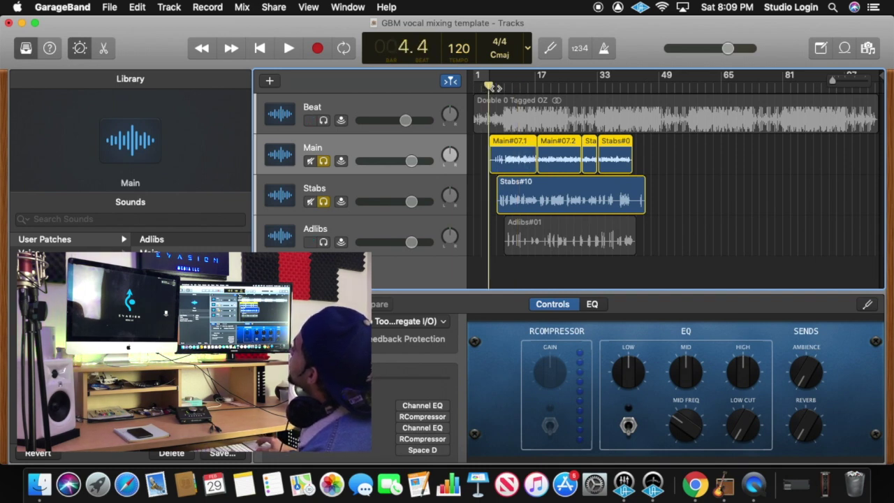
{"action": "key", "text": "space"}
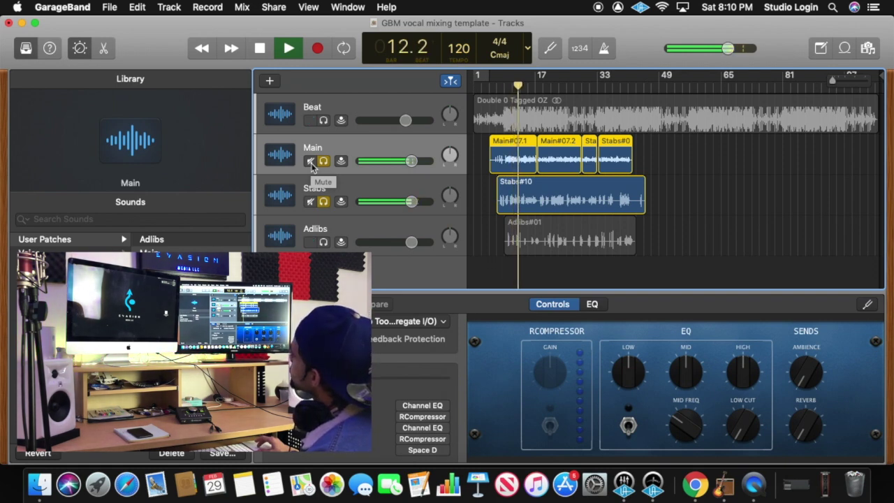
- Compare the Main vocal without and with the Stabs track during playback, leaving Stabs soloed, and stop
{"action": "left_click", "coordinate": [323, 202]}
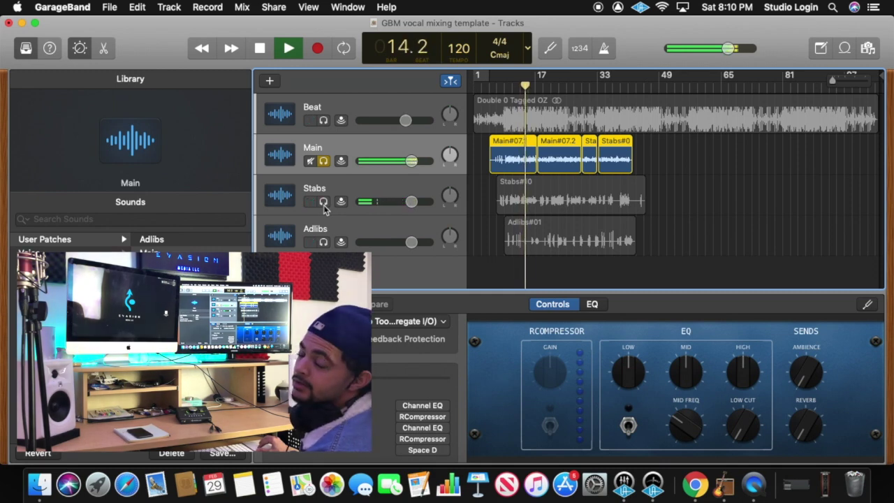
{"action": "left_click", "coordinate": [324, 207]}
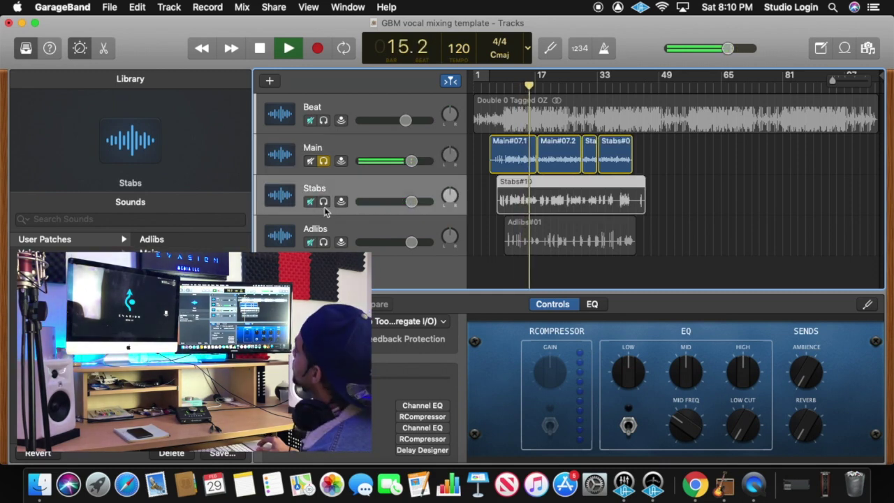
{"action": "left_click", "coordinate": [313, 203]}
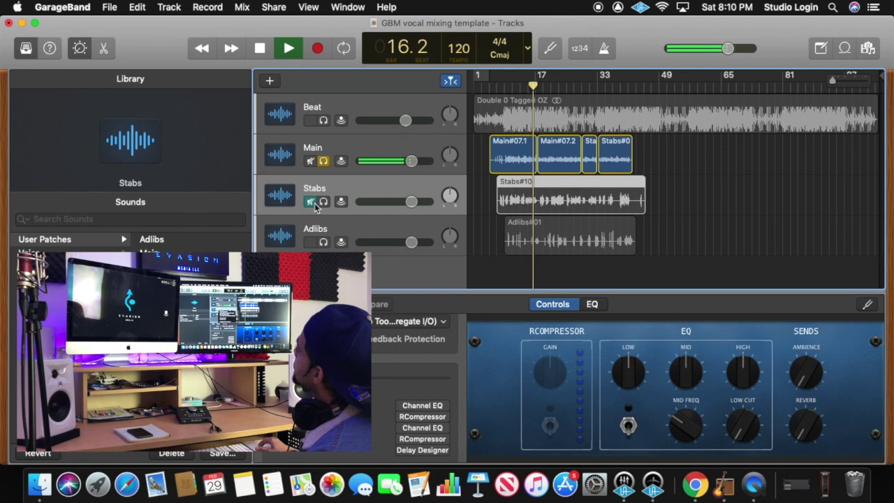
{"action": "right_click", "coordinate": [323, 202]}
{"action": "left_click", "coordinate": [322, 202]}
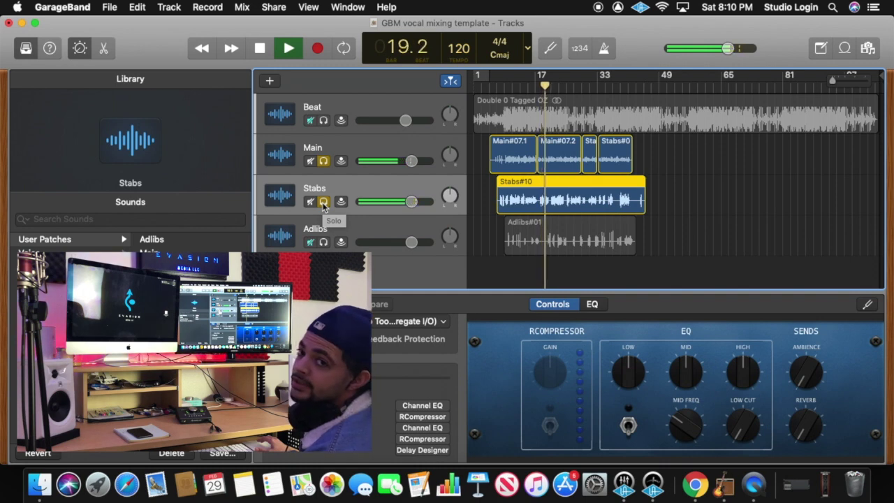
{"action": "key", "text": "space"}
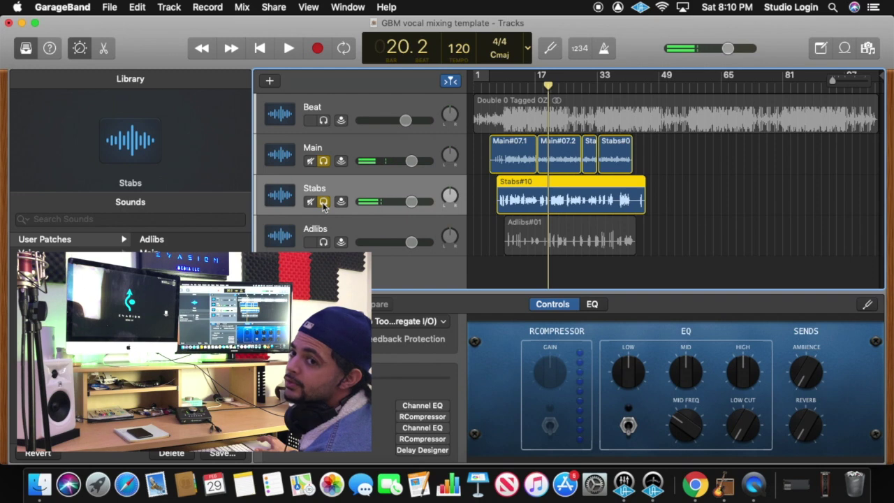
- Solo the Adlibs track as well and listen to all three vocal tracks together from bar 8
{"action": "left_click", "coordinate": [323, 242]}
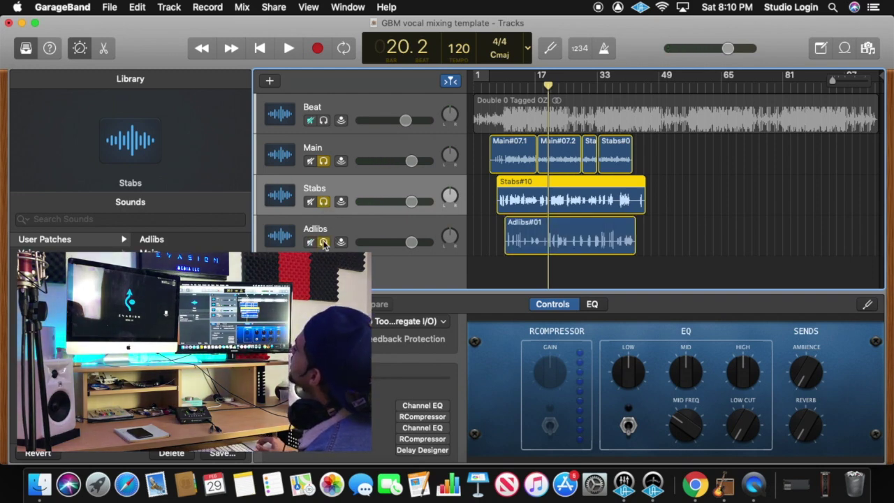
{"action": "left_click", "coordinate": [362, 236]}
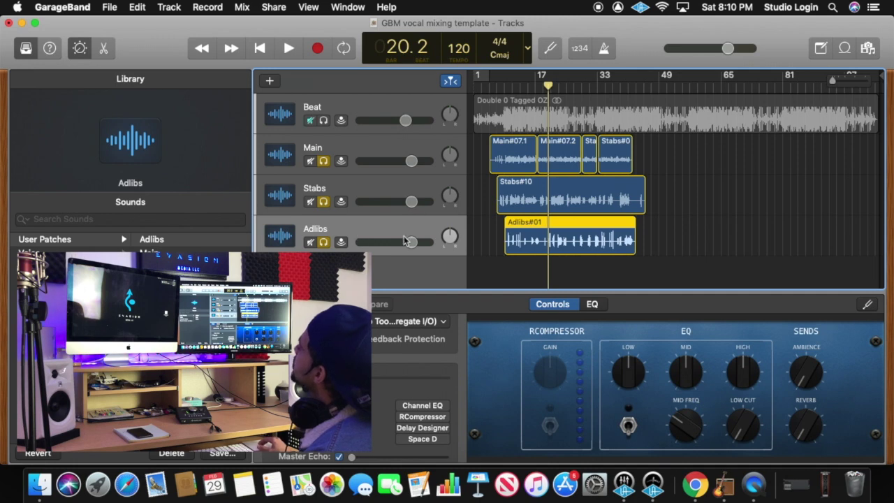
{"action": "left_click", "coordinate": [496, 89]}
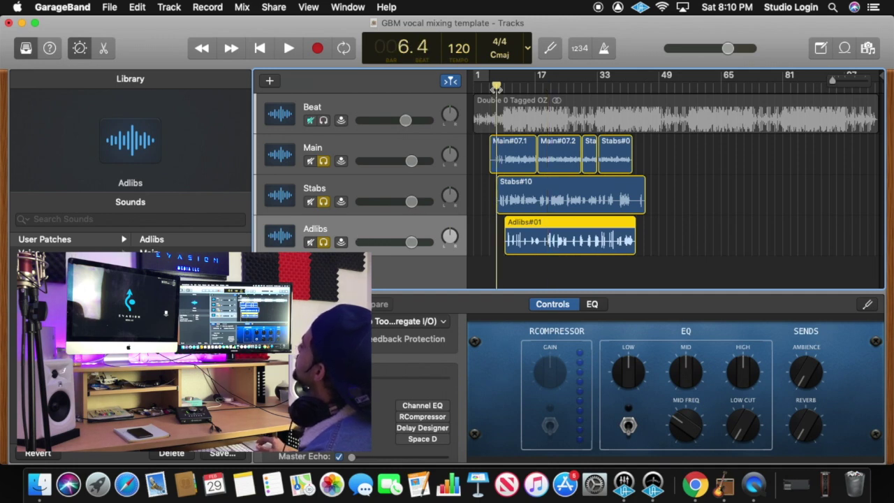
{"action": "left_click", "coordinate": [509, 85]}
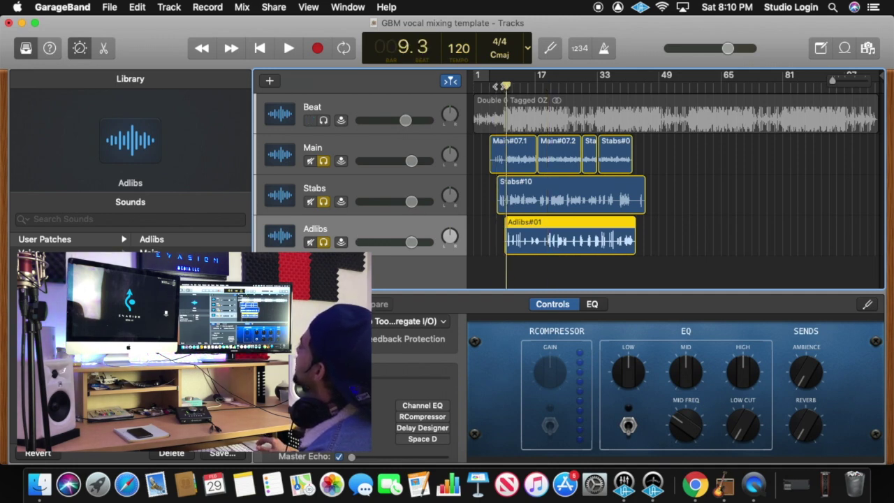
{"action": "left_click", "coordinate": [492, 86]}
{"action": "left_click", "coordinate": [496, 86]}
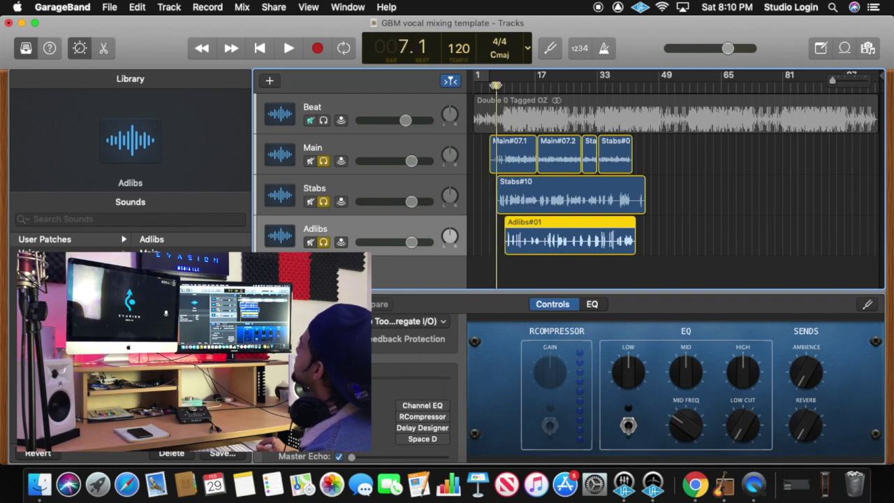
{"action": "left_click", "coordinate": [502, 85]}
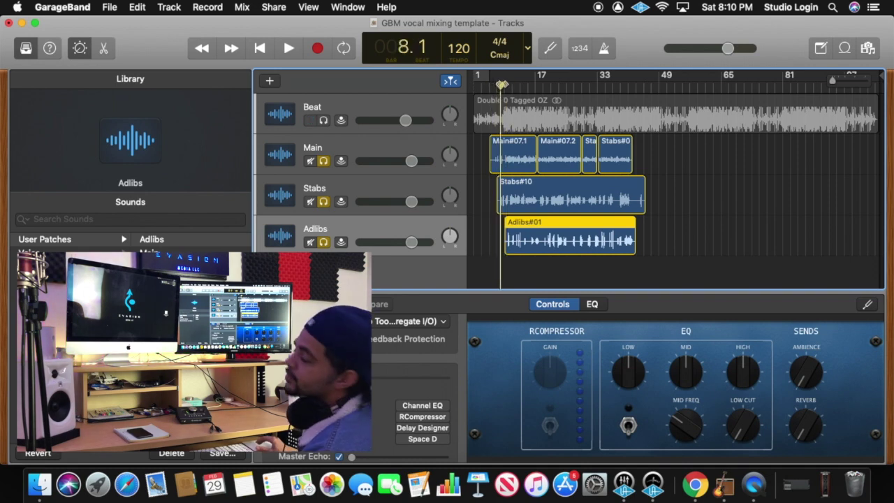
{"action": "key", "text": "space"}
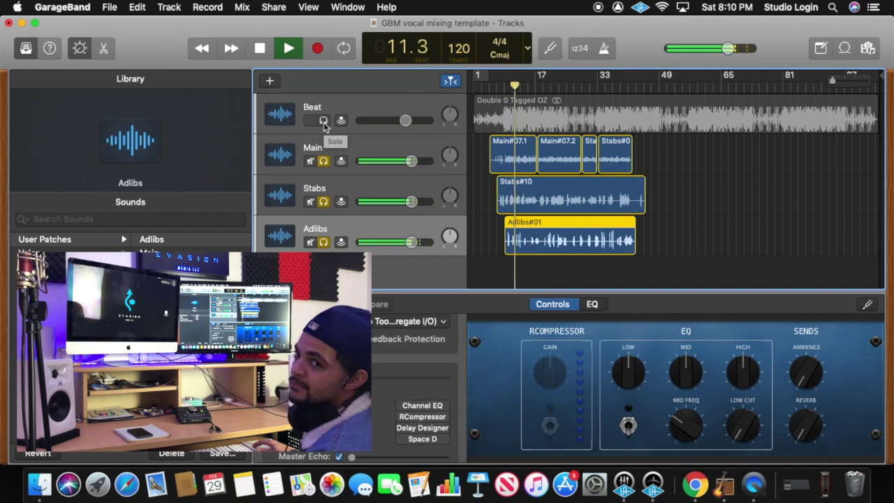
{"action": "key", "text": "space"}
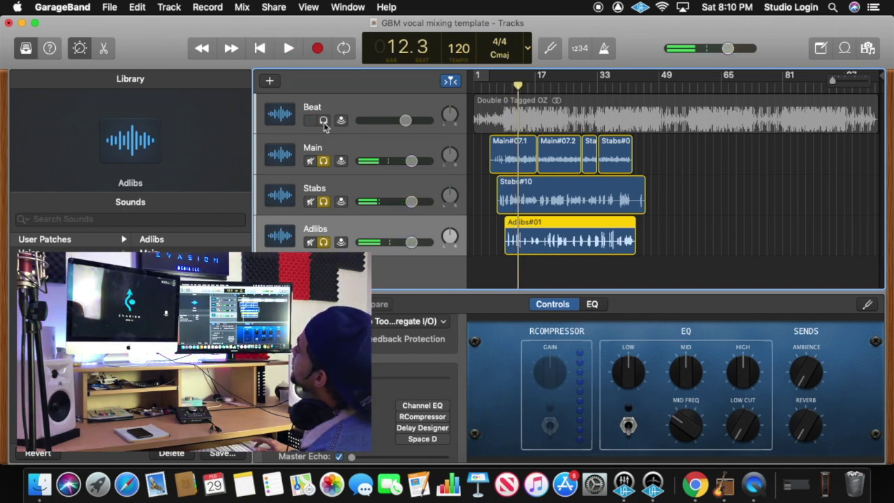
- Turn off solo on the Main, Stabs and Adlibs tracks and play the full mix with the beat
{"action": "left_click", "coordinate": [324, 162]}
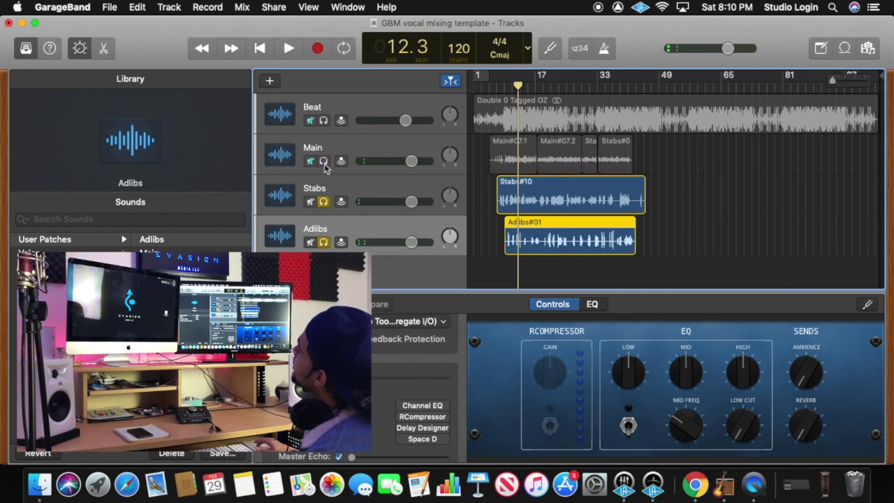
{"action": "left_click", "coordinate": [323, 201]}
{"action": "left_click", "coordinate": [324, 242]}
{"action": "key", "text": "space"}
{"action": "right_click", "coordinate": [310, 205]}
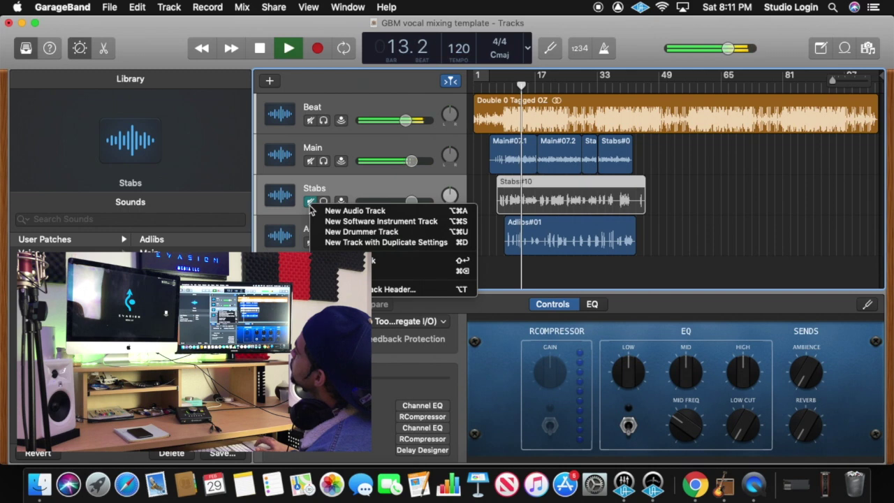
{"action": "key", "text": "Escape"}
{"action": "left_click", "coordinate": [370, 192]}
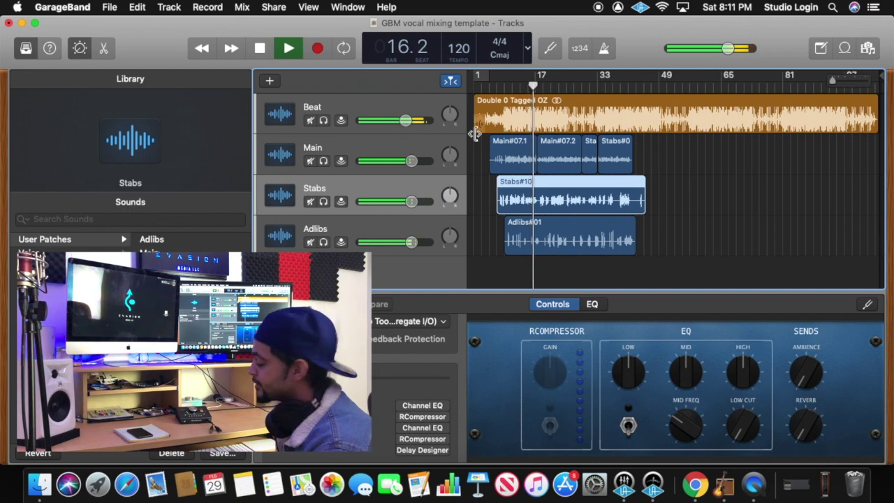
{"action": "key", "text": "space"}
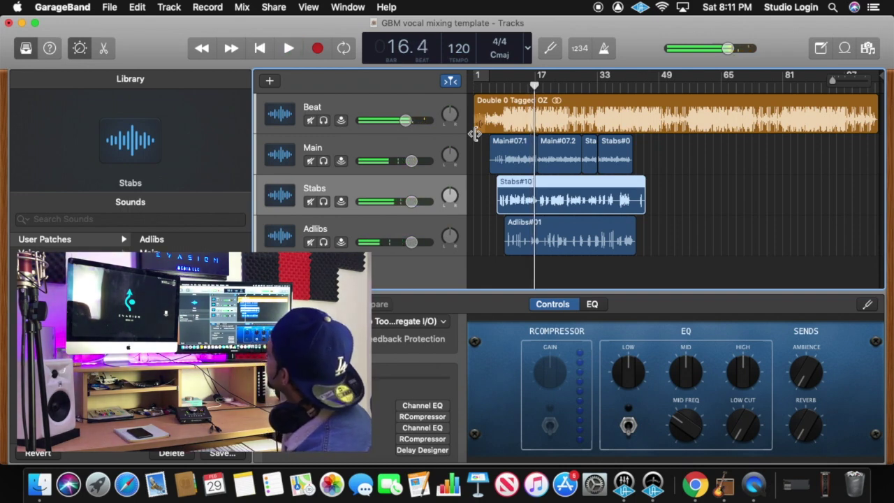
{"action": "key", "text": "space"}
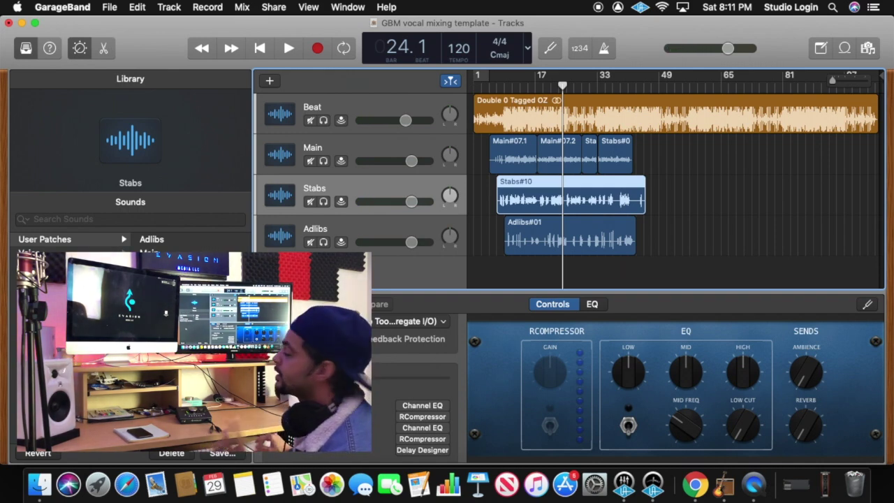
- Mute the Stabs and Adlibs tracks and set a playback cycle from bar 9 to the end of the Main vocal regions
{"action": "left_click", "coordinate": [310, 201]}
{"action": "left_click", "coordinate": [311, 242]}
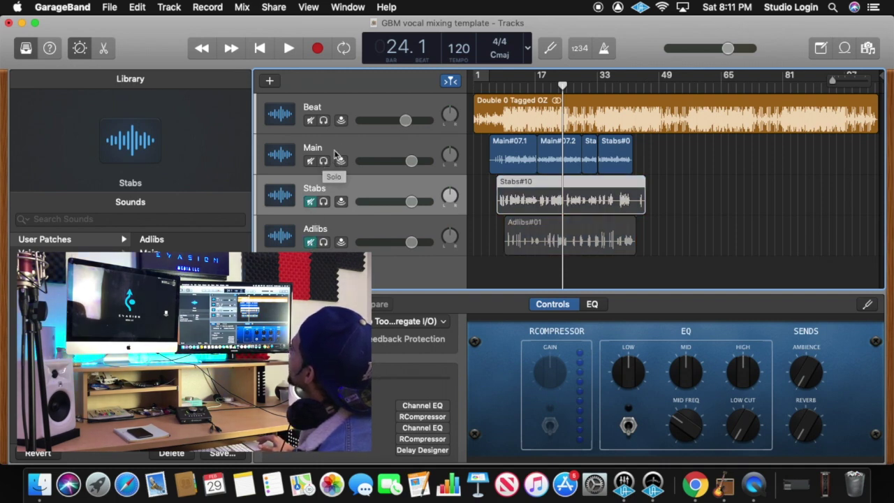
{"action": "left_click_drag", "start_coordinate": [562, 86], "coordinate": [631, 74]}
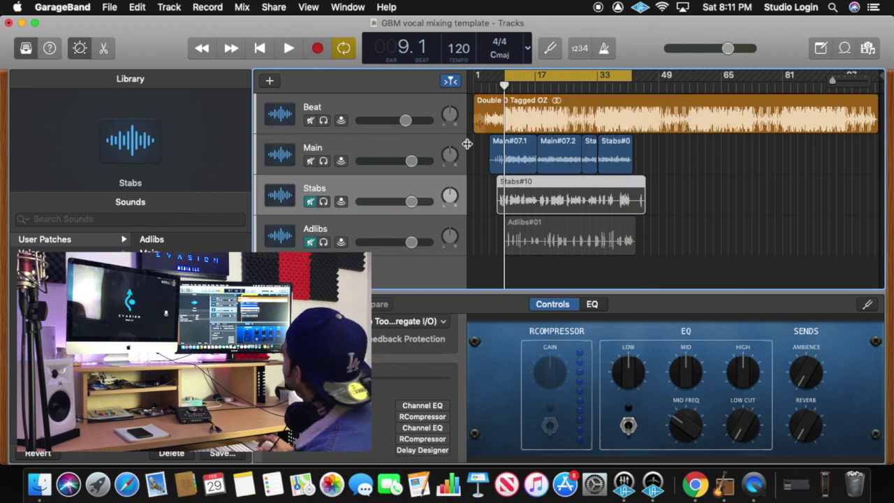
{"action": "key", "text": "space"}
{"action": "key", "text": "space"}
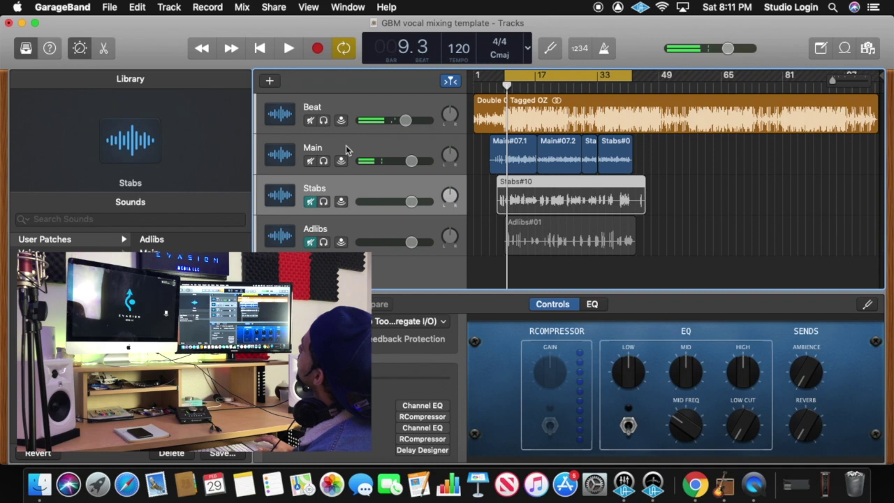
- Open the first Channel EQ plug-in on the Main track and view its preset list without choosing one
{"action": "left_click", "coordinate": [347, 150]}
{"action": "left_click", "coordinate": [423, 408]}
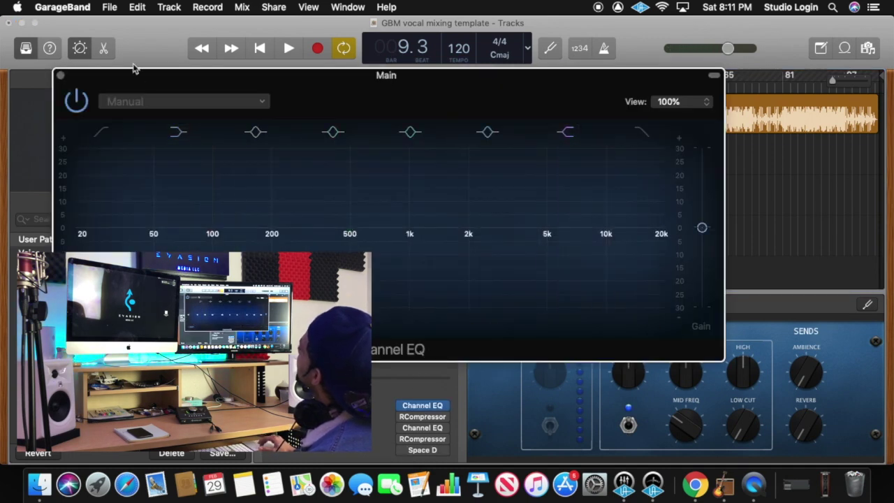
{"action": "left_click", "coordinate": [212, 105]}
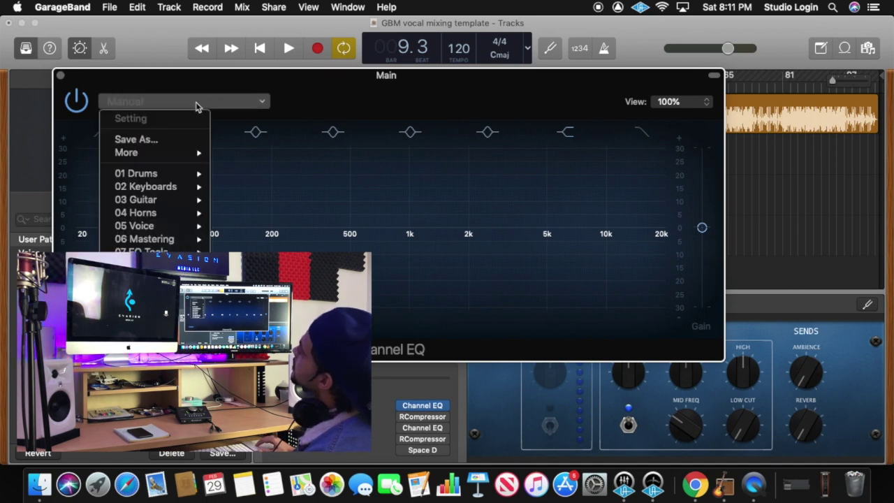
{"action": "left_click", "coordinate": [192, 104]}
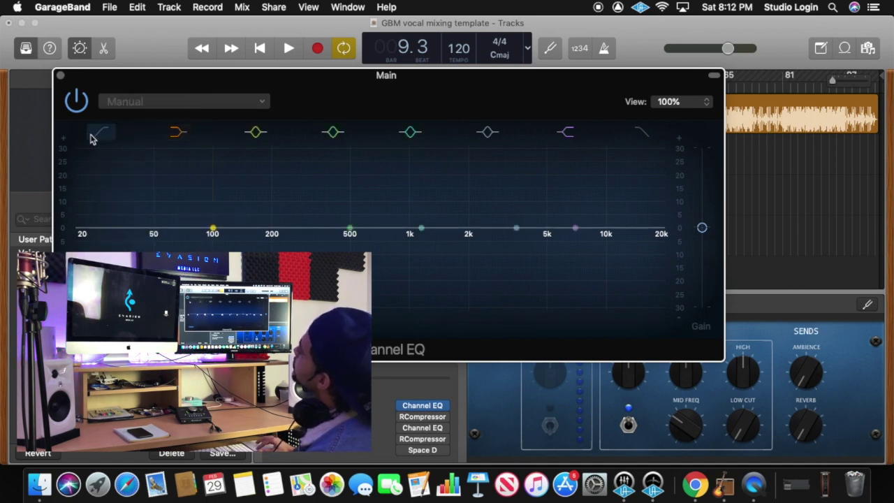
- Turn on the low-cut band during playback and set its cutoff to about 90 Hz with a Q of 0.64
{"action": "key", "text": "space"}
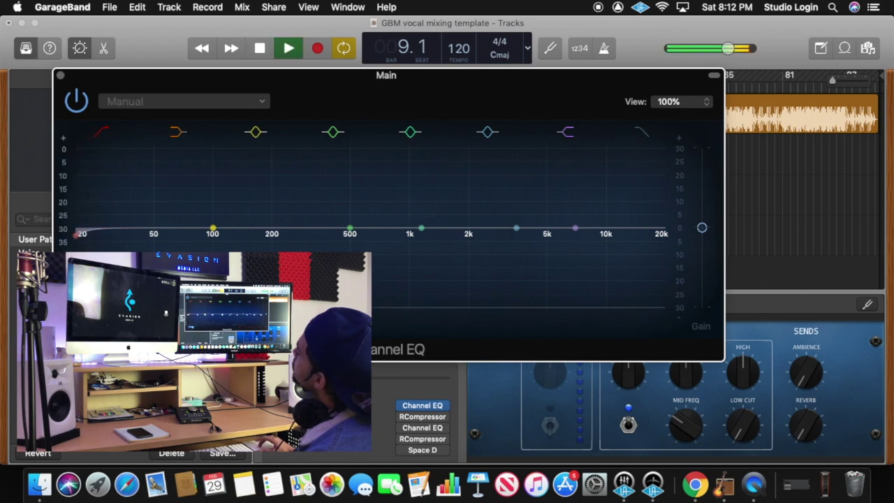
{"action": "left_click_drag", "start_coordinate": [79, 241], "coordinate": [217, 243]}
{"action": "key", "text": "space"}
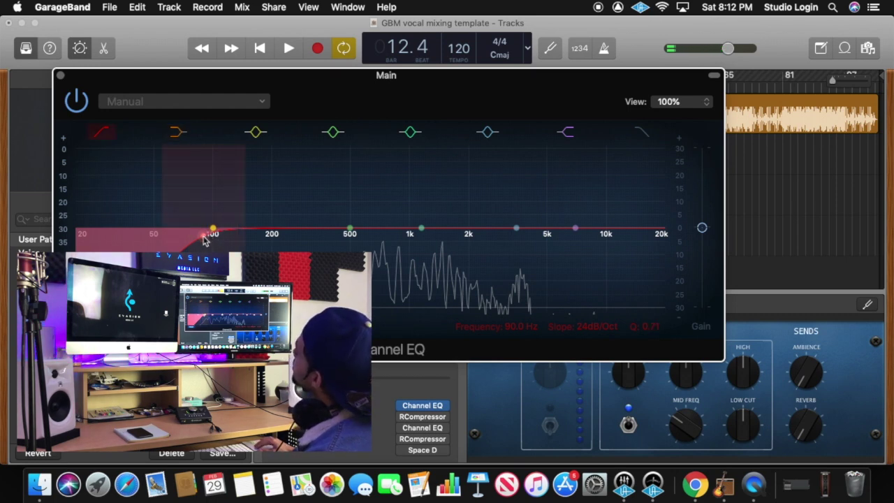
{"action": "left_click_drag", "start_coordinate": [206, 239], "coordinate": [209, 238]}
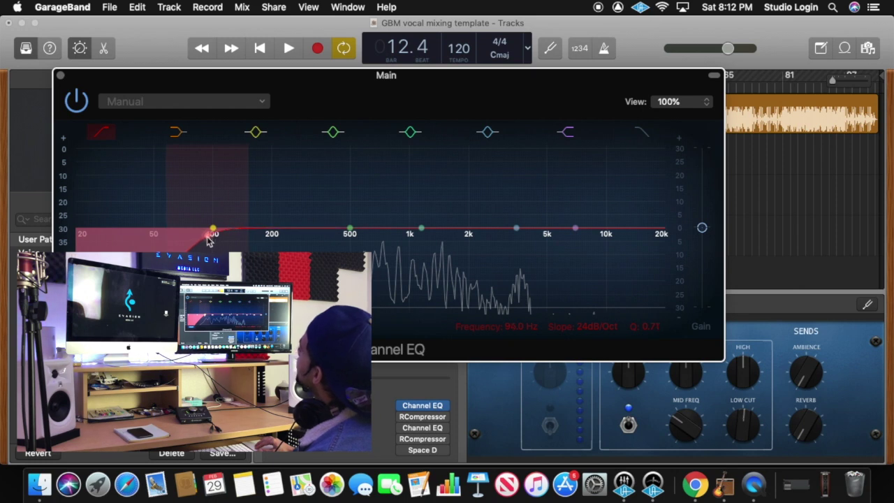
{"action": "left_click_drag", "start_coordinate": [208, 239], "coordinate": [203, 241]}
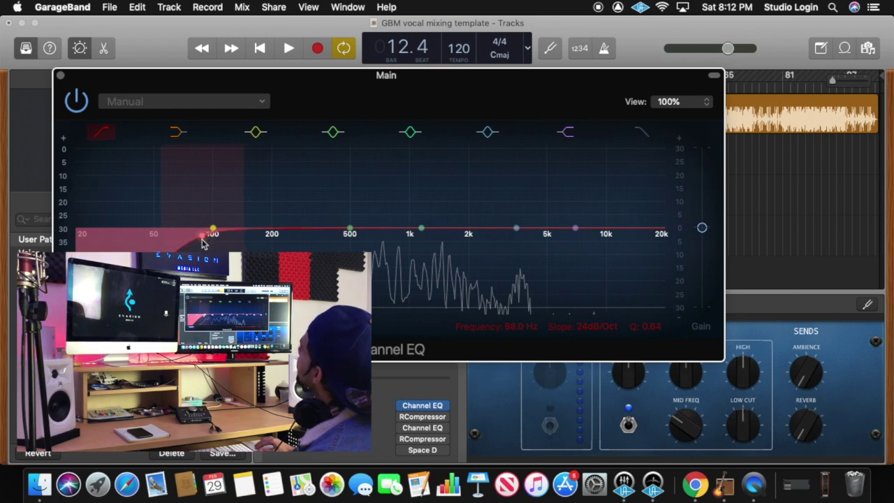
- Play the cycle from bar 9 briefly and turn off the low-shelf band of the Channel EQ
{"action": "key", "text": "space"}
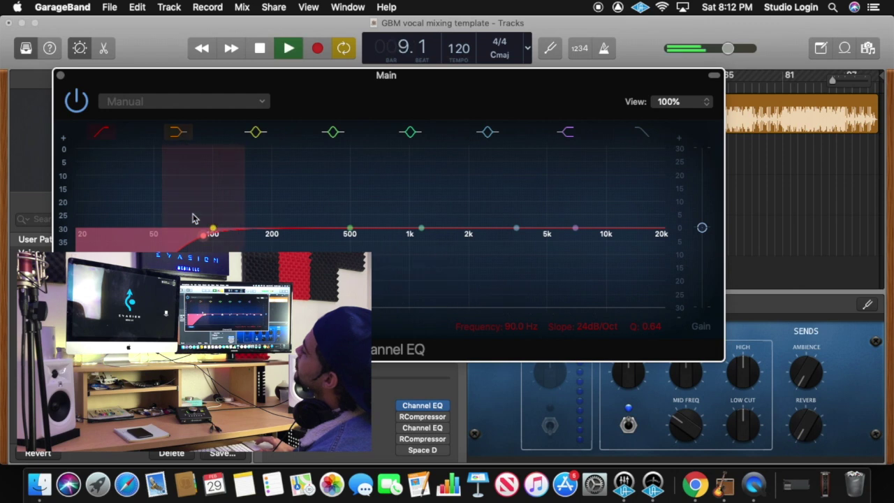
{"action": "left_click", "coordinate": [175, 134]}
{"action": "key", "text": "space"}
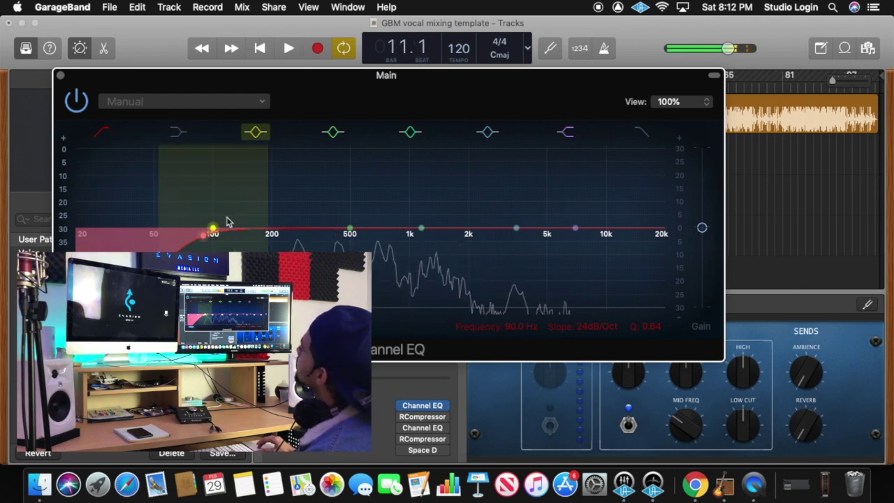
- Try a narrow boost on the first peak band, then leave the band at 184 Hz, 0 dB gain and a Q of 15
{"action": "left_click_drag", "start_coordinate": [213, 228], "coordinate": [284, 228]}
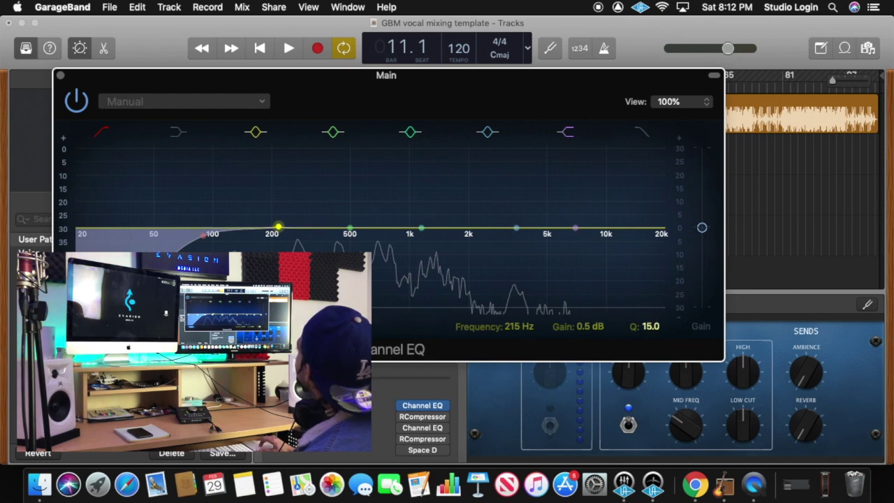
{"action": "left_click_drag", "start_coordinate": [277, 222], "coordinate": [260, 171]}
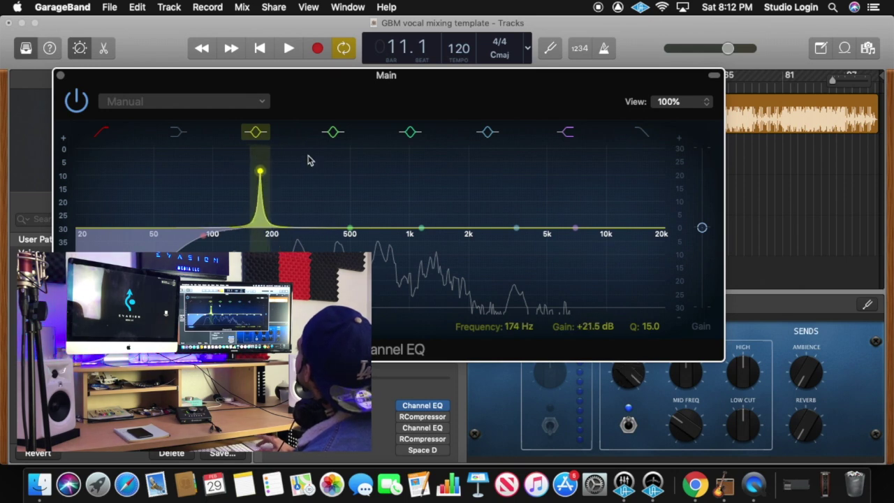
{"action": "mouse_move", "coordinate": [651, 326]}
{"action": "left_mouse_down"}
{"action": "mouse_move", "coordinate": [650, 374]}
{"action": "mouse_move", "coordinate": [650, 319]}
{"action": "mouse_move", "coordinate": [652, 331]}
{"action": "left_mouse_up"}
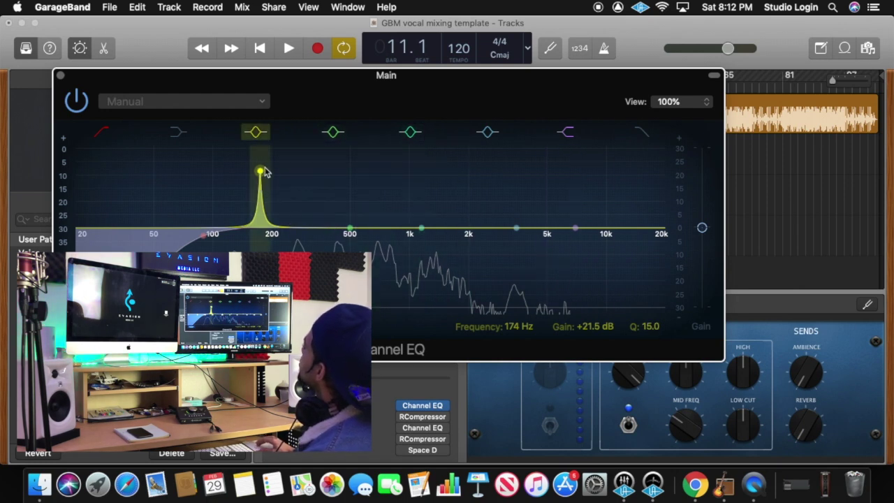
{"action": "left_click_drag", "start_coordinate": [262, 178], "coordinate": [264, 228]}
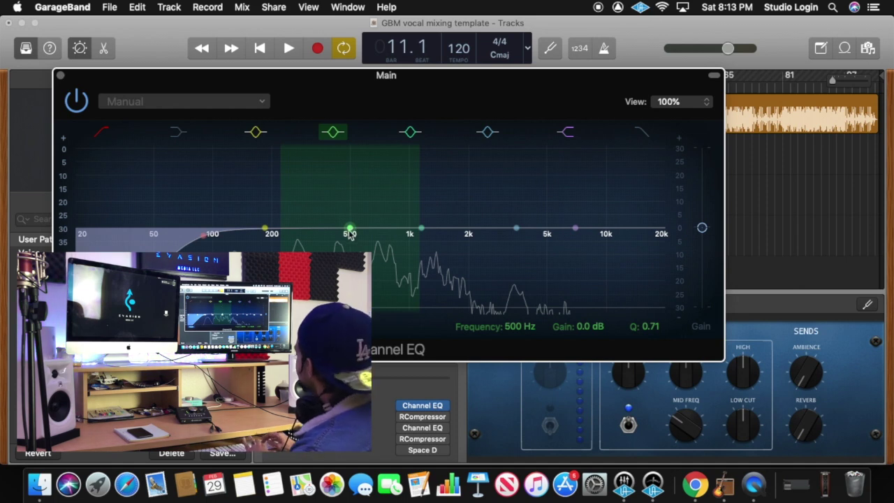
- Set the second peak band to 550 Hz, +24 dB and a Q of 16, and turn off the first and second peak bands
{"action": "left_click_drag", "start_coordinate": [351, 230], "coordinate": [362, 133]}
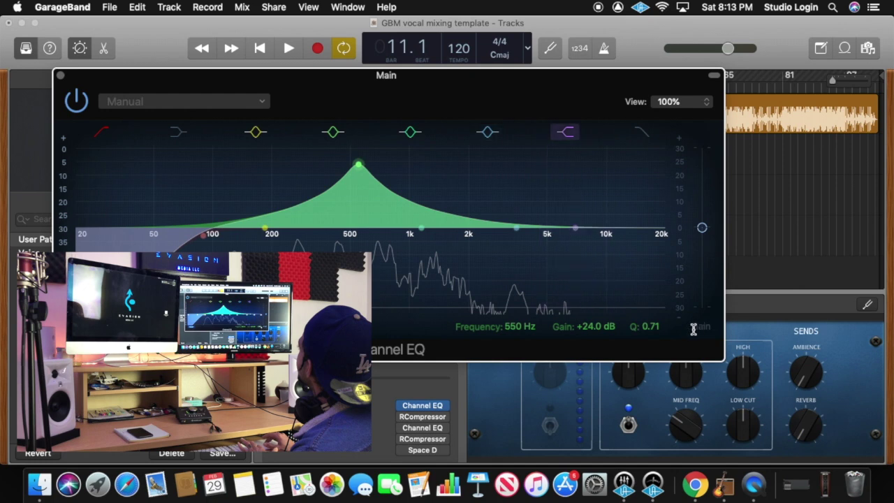
{"action": "left_click_drag", "start_coordinate": [650, 326], "coordinate": [651, 241]}
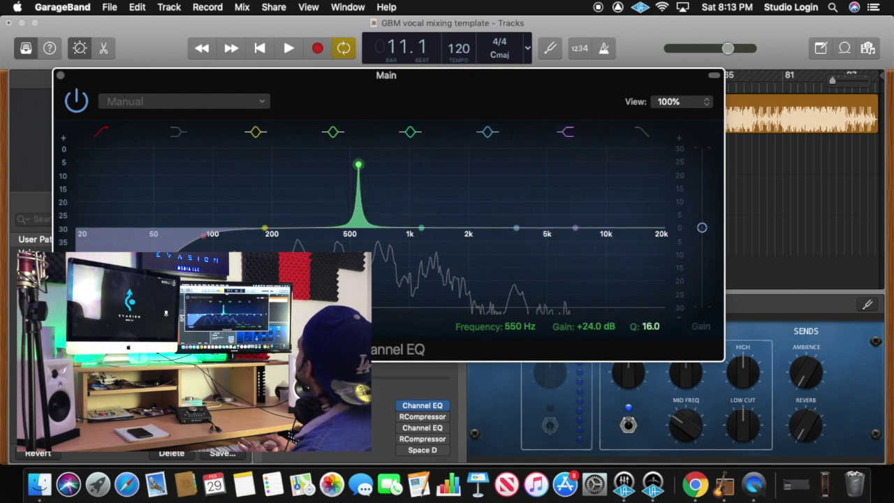
{"action": "left_click", "coordinate": [256, 132]}
{"action": "left_click", "coordinate": [333, 132]}
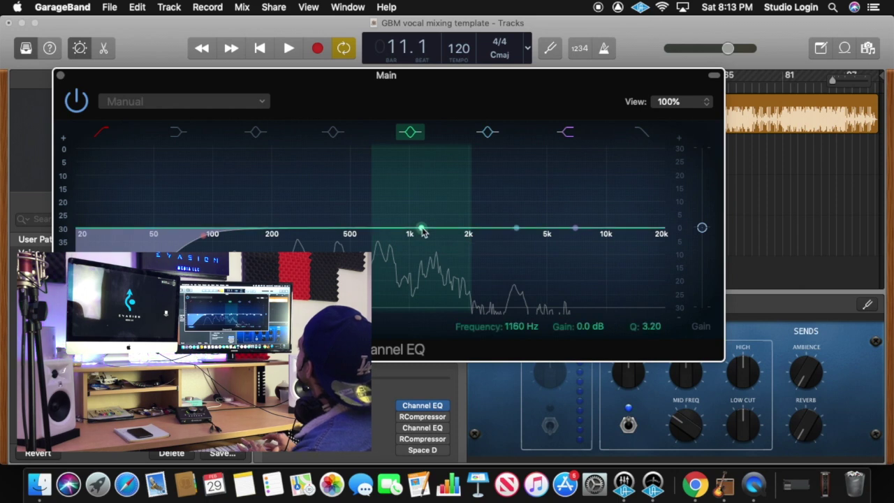
- Set the third peak band's Q to 15, then turn off that band and the high shelf
{"action": "mouse_move", "coordinate": [651, 326]}
{"action": "left_mouse_down"}
{"action": "mouse_move", "coordinate": [651, 297]}
{"action": "mouse_move", "coordinate": [651, 313]}
{"action": "left_mouse_up"}
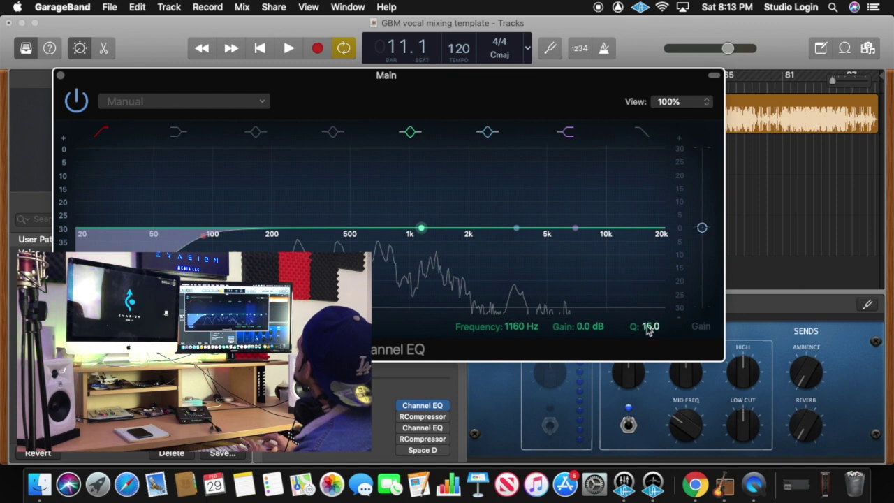
{"action": "left_click", "coordinate": [412, 131]}
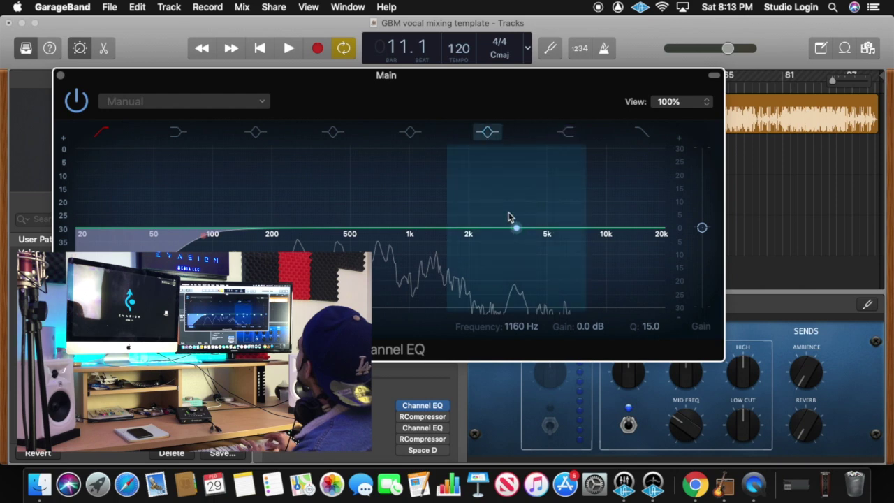
- Set the fourth peak band to 4750 Hz, +16 dB and a Q of 15, and turn the band off
{"action": "left_click_drag", "start_coordinate": [520, 247], "coordinate": [520, 245]}
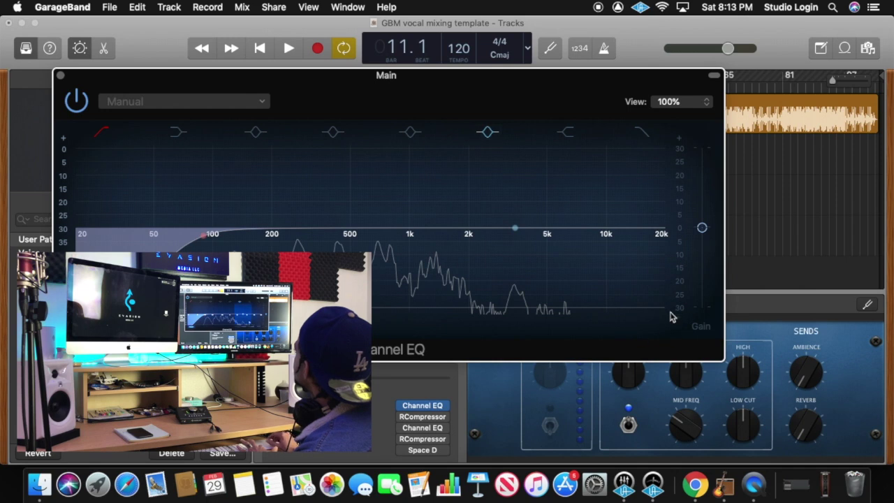
{"action": "left_click_drag", "start_coordinate": [524, 228], "coordinate": [533, 203]}
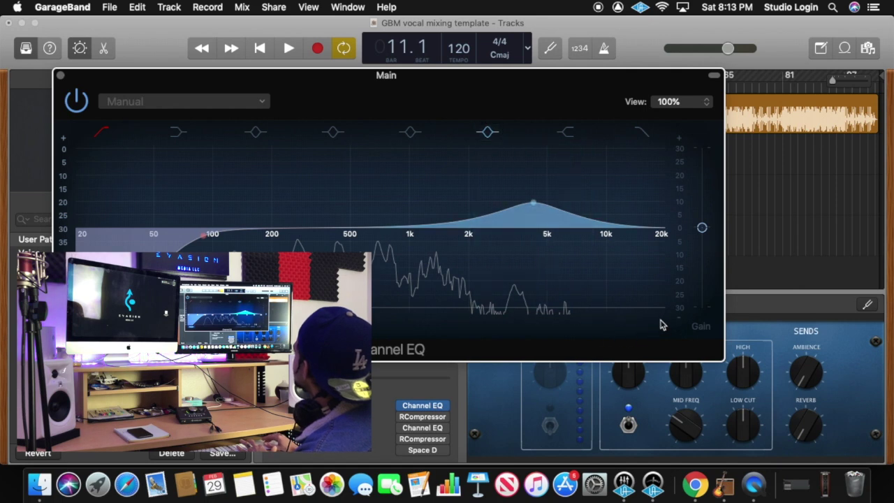
{"action": "left_click_drag", "start_coordinate": [539, 234], "coordinate": [542, 187]}
{"action": "left_click_drag", "start_coordinate": [644, 329], "coordinate": [644, 283]}
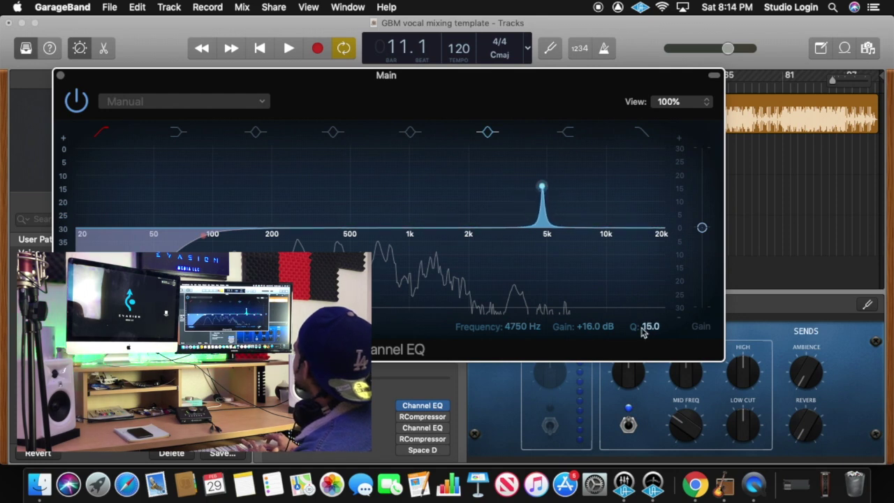
{"action": "left_click", "coordinate": [489, 133]}
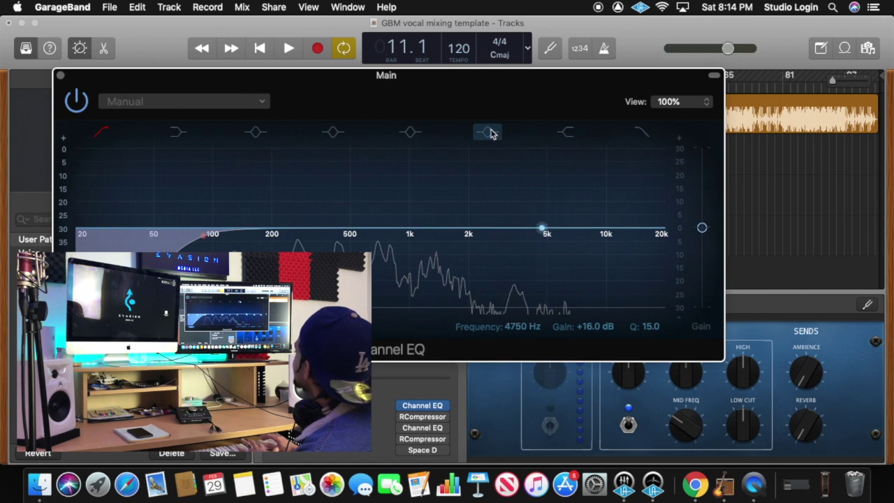
- Save the Channel EQ setting as a preset named "subtractive eq"
{"action": "left_click", "coordinate": [201, 102]}
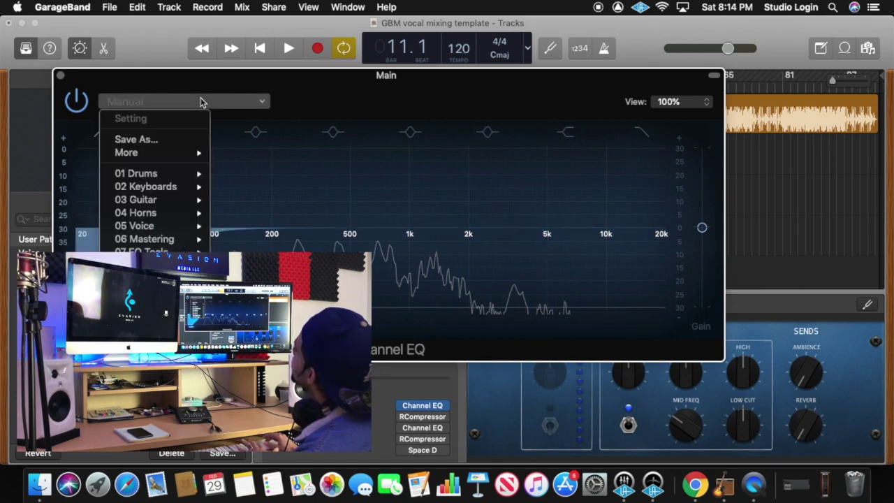
{"action": "left_click", "coordinate": [162, 140]}
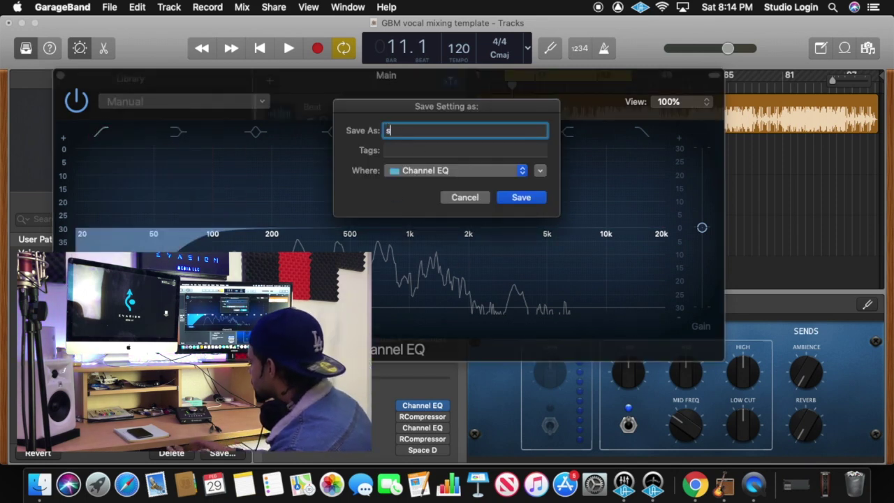
{"action": "type", "text": "subtractive eq"}
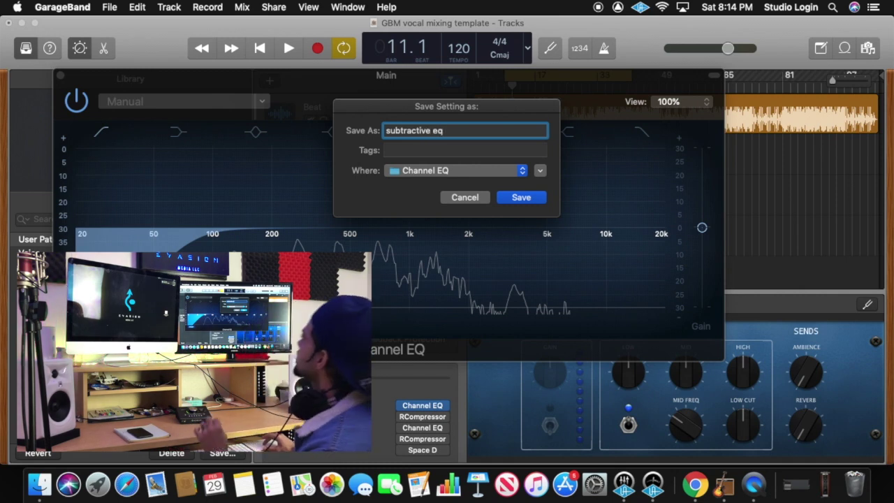
{"action": "left_click", "coordinate": [520, 198]}
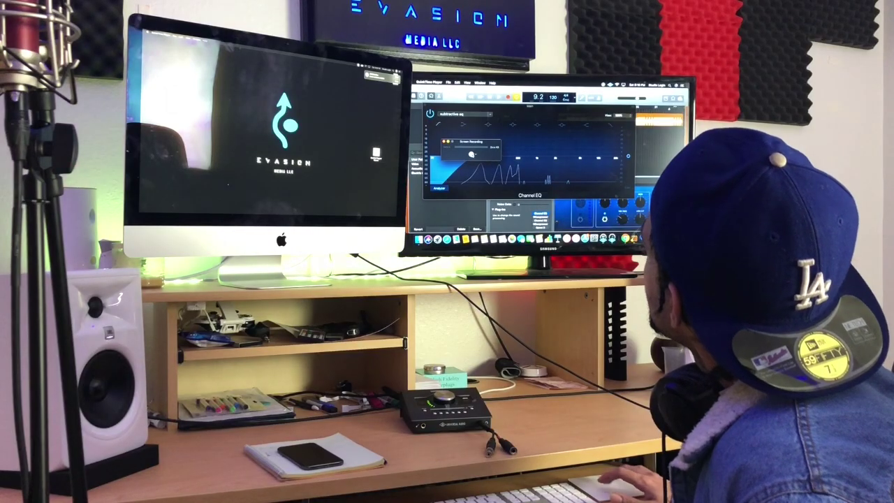
{"action": "left_click", "coordinate": [472, 154]}
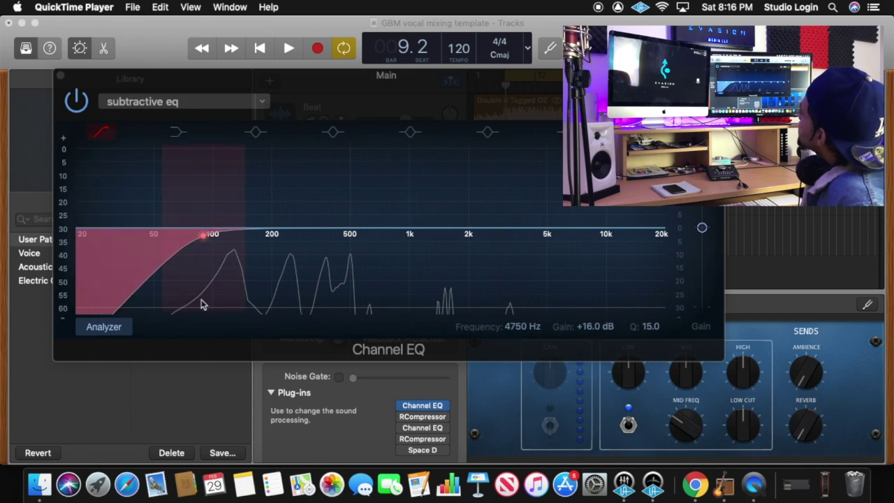
- Return to GarageBand, turn on the first peak band during playback and sweep it to a 24 dB boost at 146 Hz
{"action": "left_click", "coordinate": [195, 159]}
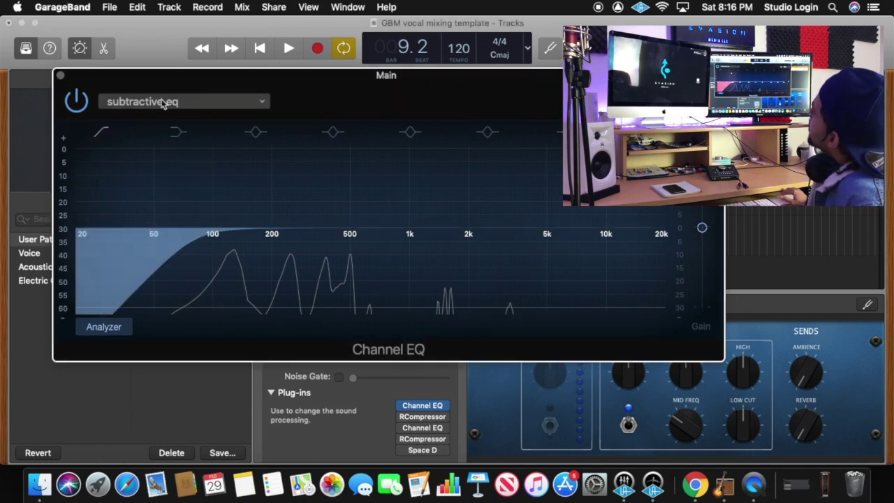
{"action": "key", "text": "space"}
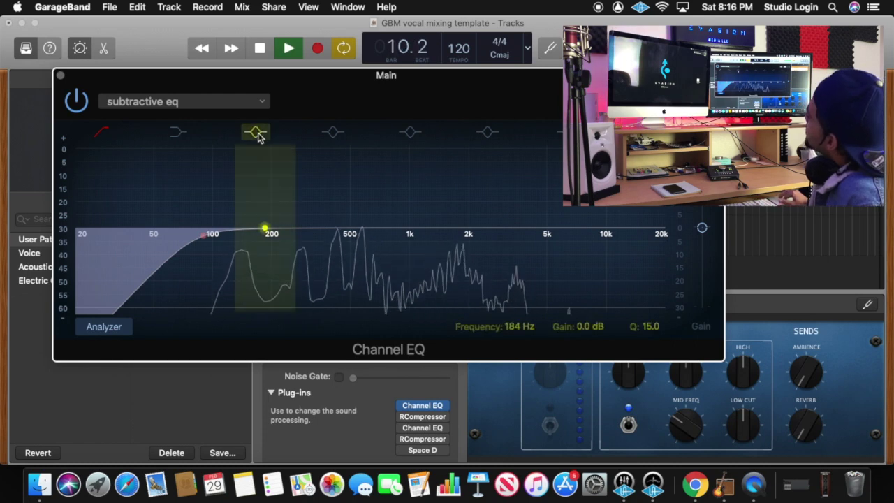
{"action": "left_click_drag", "start_coordinate": [267, 230], "coordinate": [246, 136]}
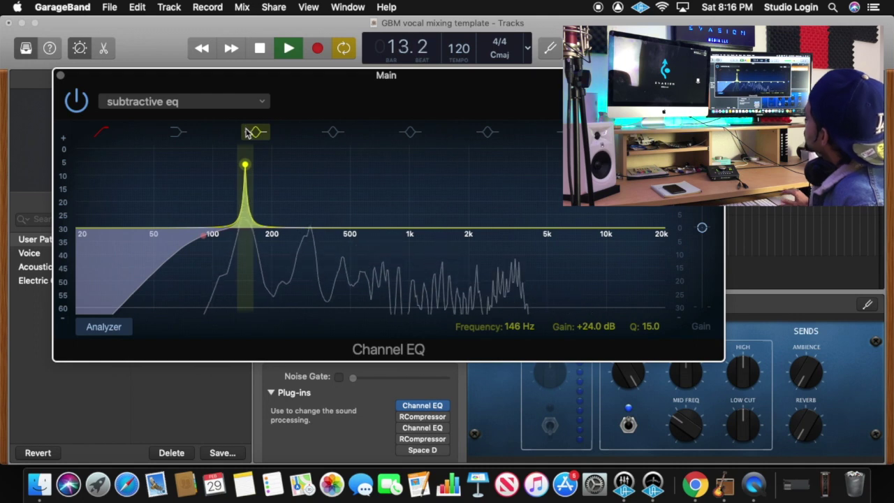
{"action": "key", "text": "space"}
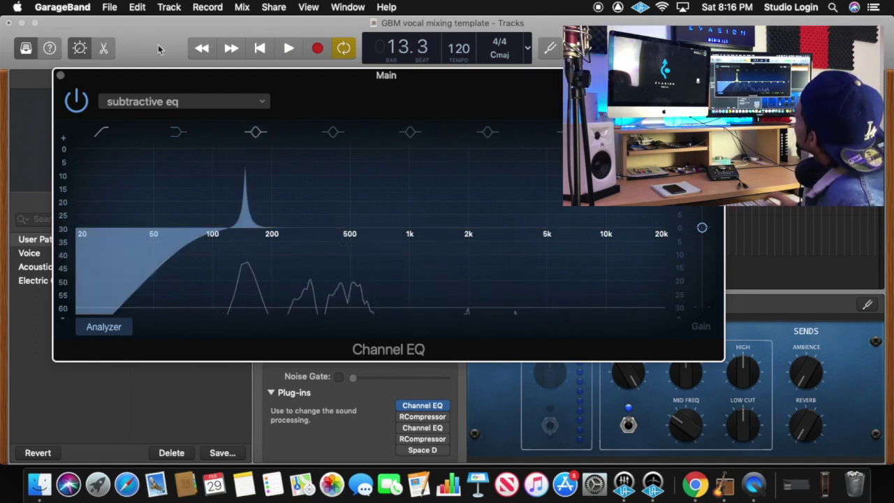
- Mute the Beat track, reopen the Main track's first Channel EQ and listen to the vocal alone with the boosted band
{"action": "left_click", "coordinate": [61, 76]}
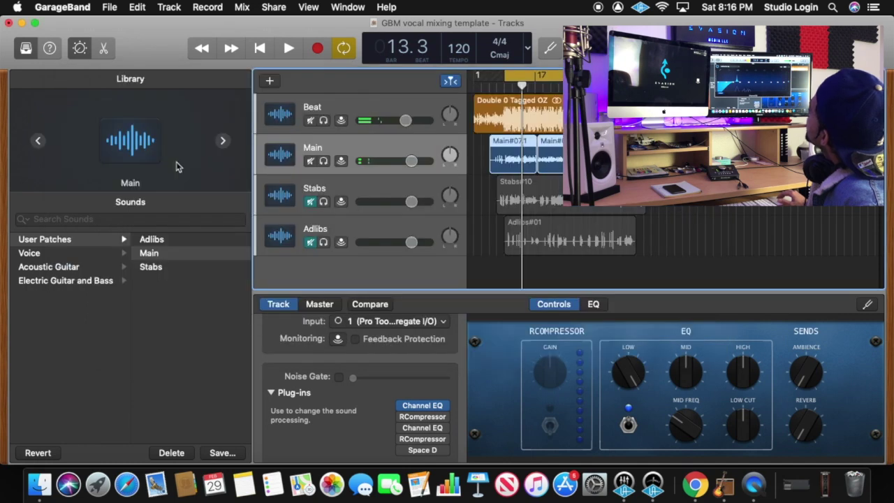
{"action": "left_click", "coordinate": [311, 121]}
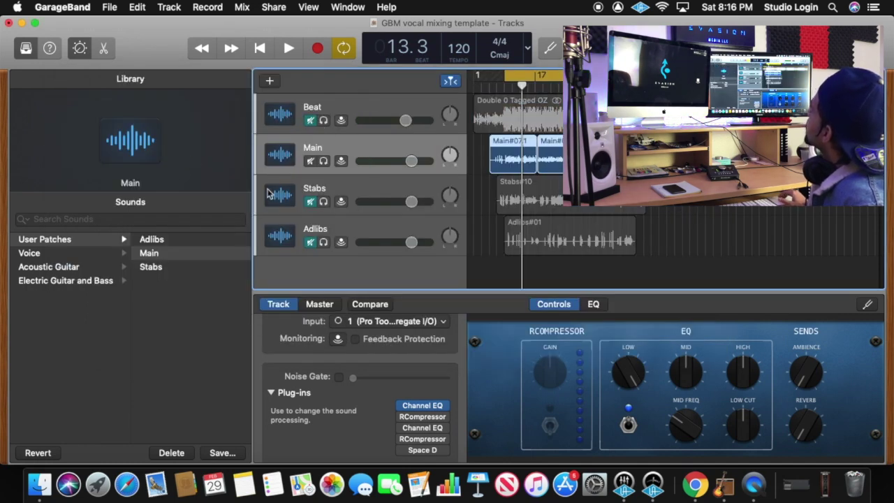
{"action": "left_click", "coordinate": [423, 406]}
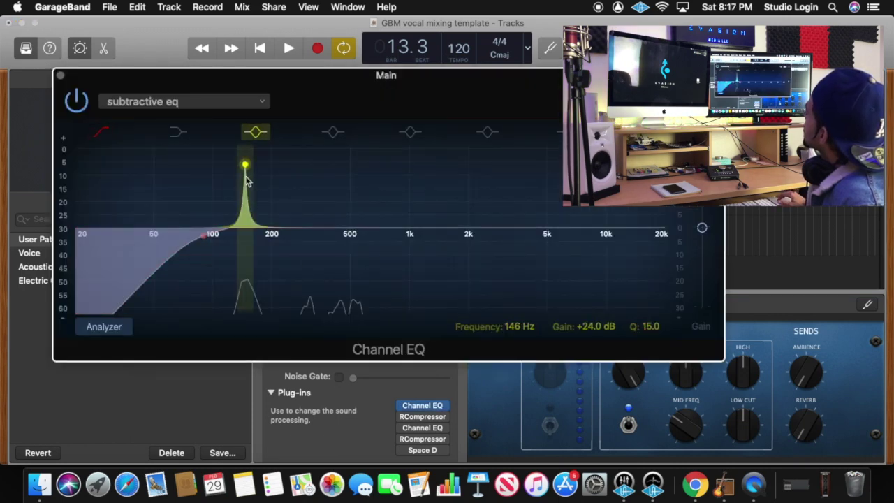
{"action": "key", "text": "space"}
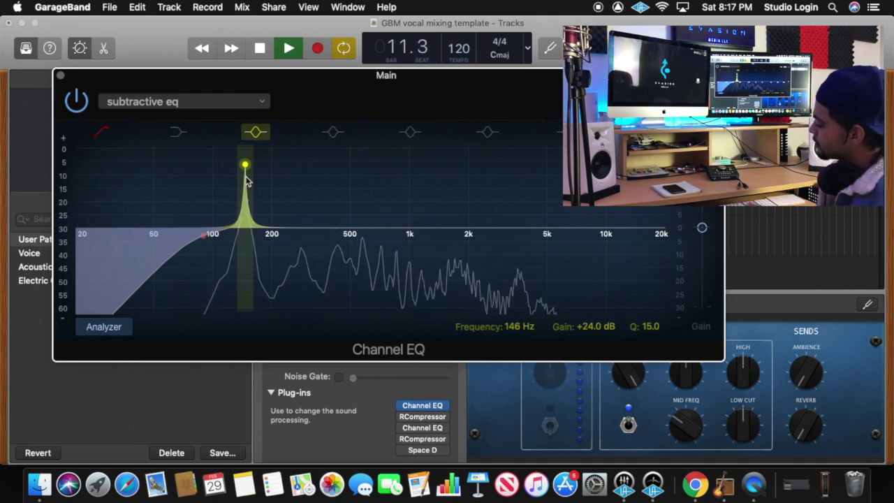
{"action": "key", "text": "space"}
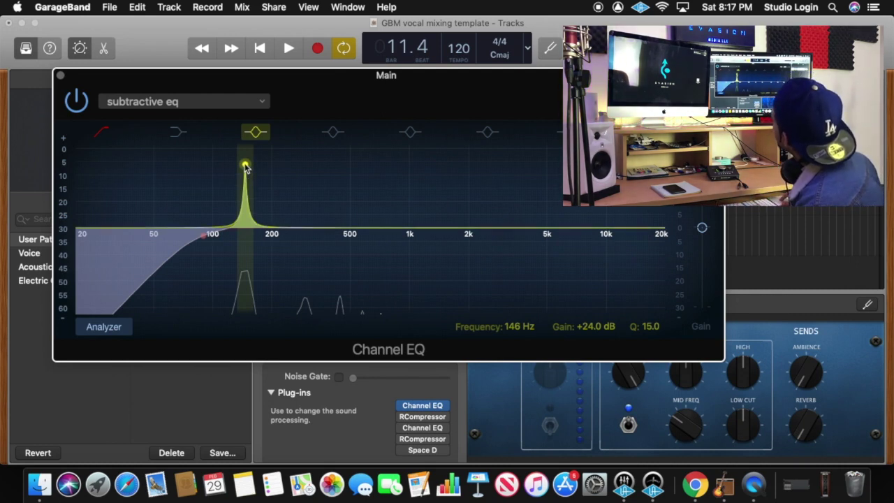
- Cut the 146 Hz peak band to -5.5 dB and play the Main vocal
{"action": "left_click_drag", "start_coordinate": [246, 165], "coordinate": [245, 275]}
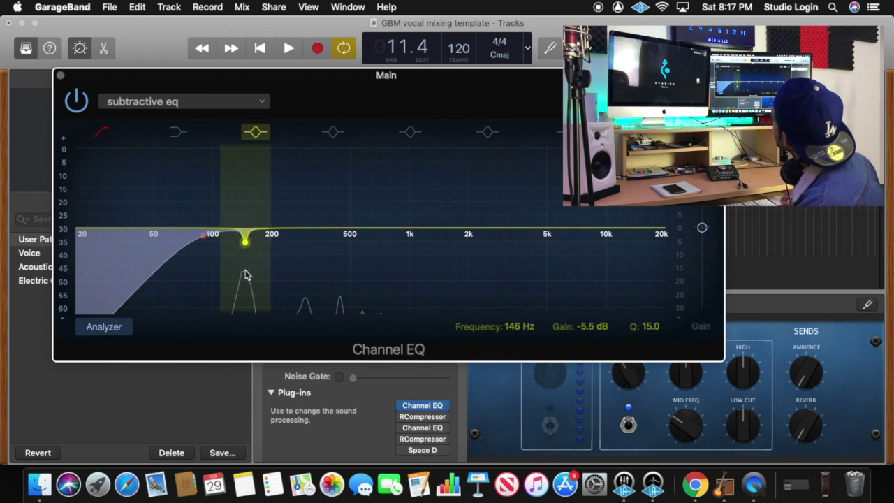
{"action": "key", "text": "space"}
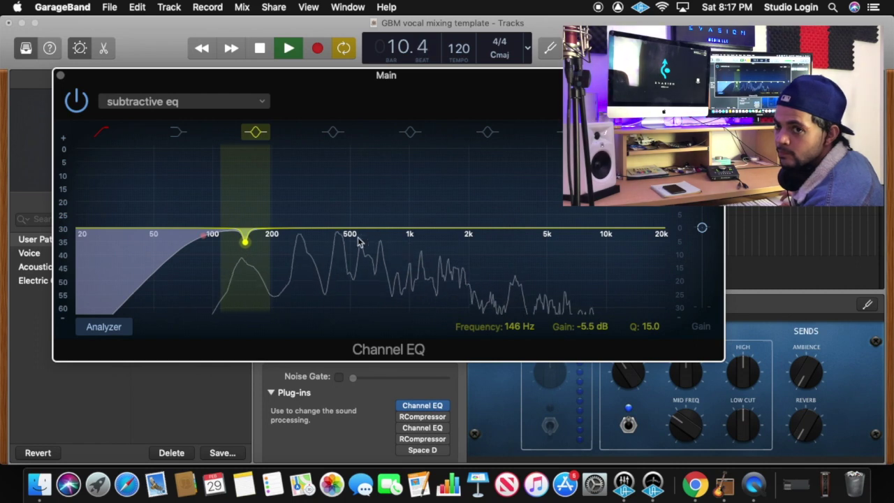
- Turn on the second peak band during playback, sweep it at a 24 dB boost, and cut it to -4.0 dB at 285 Hz
{"action": "key", "text": "space"}
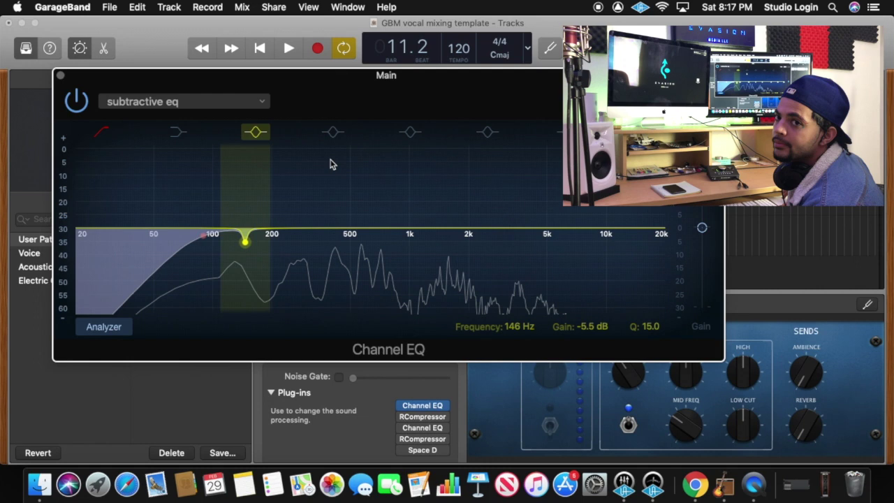
{"action": "key", "text": "space"}
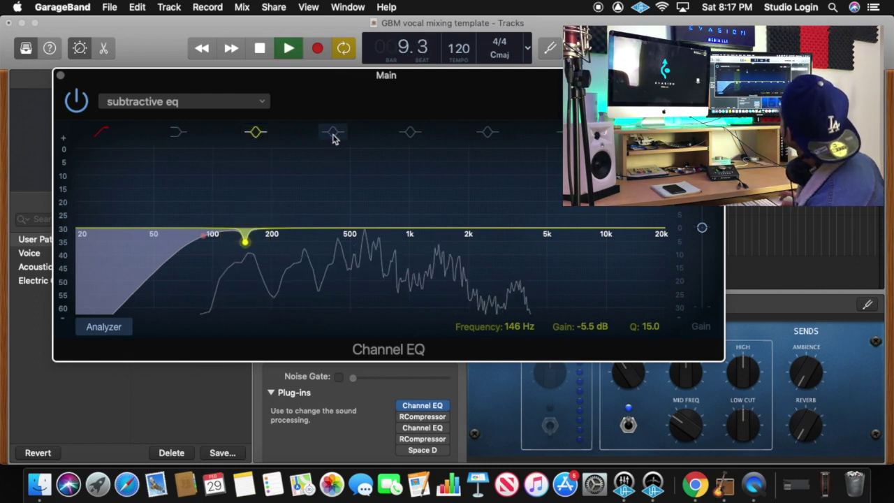
{"action": "left_click", "coordinate": [333, 134]}
{"action": "left_click_drag", "start_coordinate": [359, 165], "coordinate": [303, 128]}
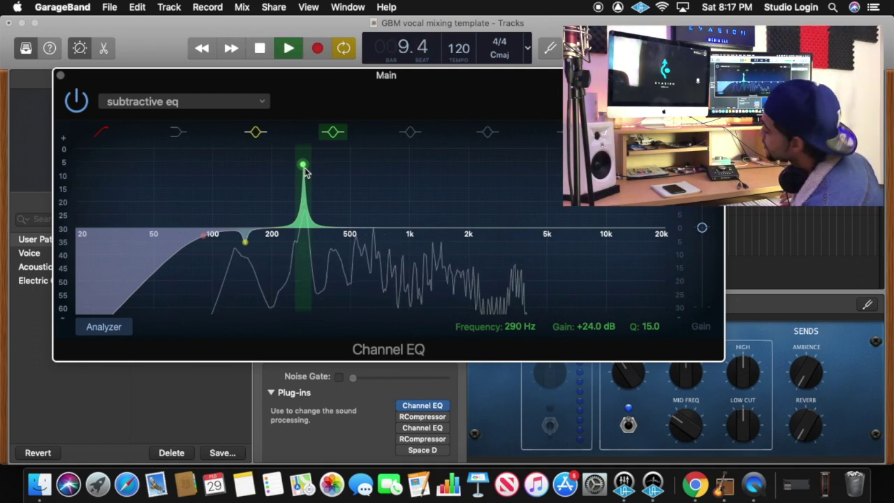
{"action": "left_click_drag", "start_coordinate": [304, 173], "coordinate": [303, 274]}
{"action": "key", "text": "space"}
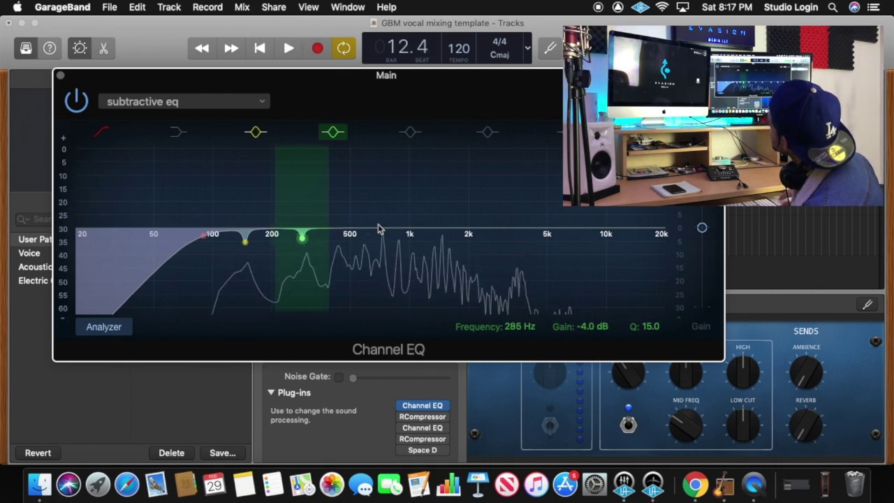
- Turn on the third peak band, sweep it at a 24 dB boost during playback, and cut it to -3.5 dB at about 550 Hz
{"action": "left_click", "coordinate": [410, 132]}
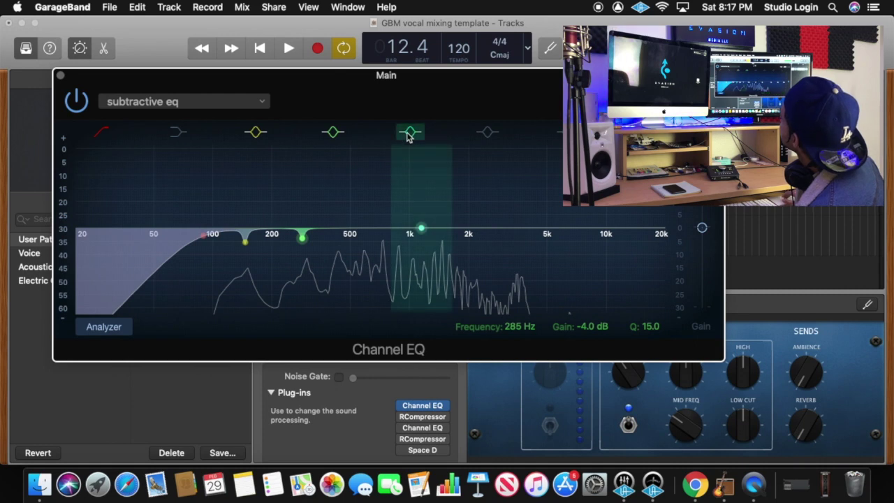
{"action": "key", "text": "space"}
{"action": "left_click_drag", "start_coordinate": [422, 229], "coordinate": [357, 114]}
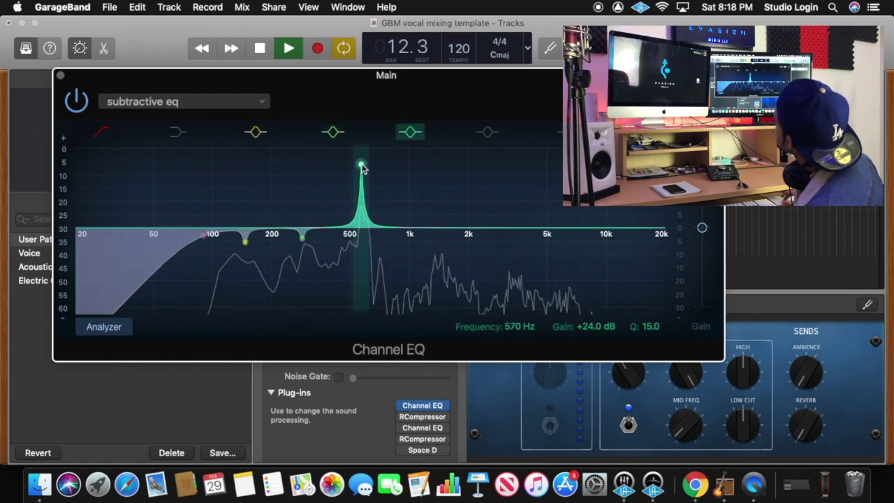
{"action": "left_click_drag", "start_coordinate": [361, 165], "coordinate": [362, 264]}
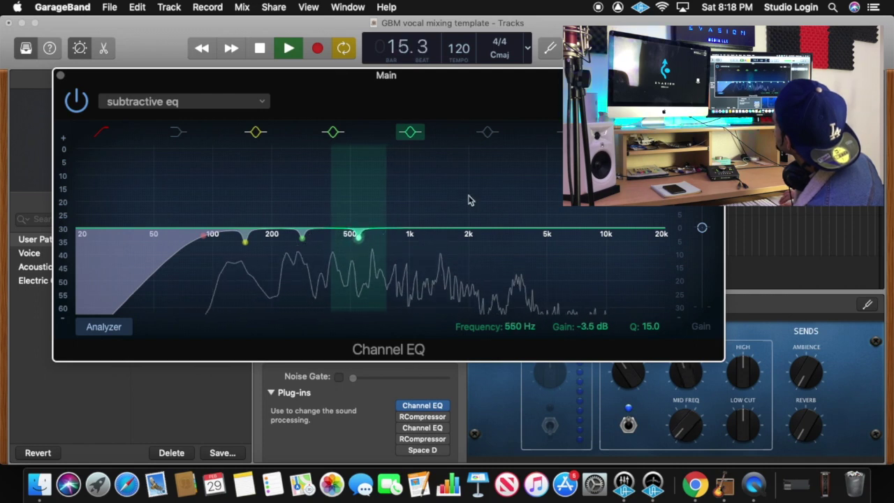
- Turn on the fourth peak band, sweep it boosted by 24 dB to 2800 Hz, and cut it there to -4.0 dB
{"action": "left_click", "coordinate": [486, 132]}
{"action": "left_click_drag", "start_coordinate": [547, 192], "coordinate": [494, 131]}
{"action": "key", "text": "space"}
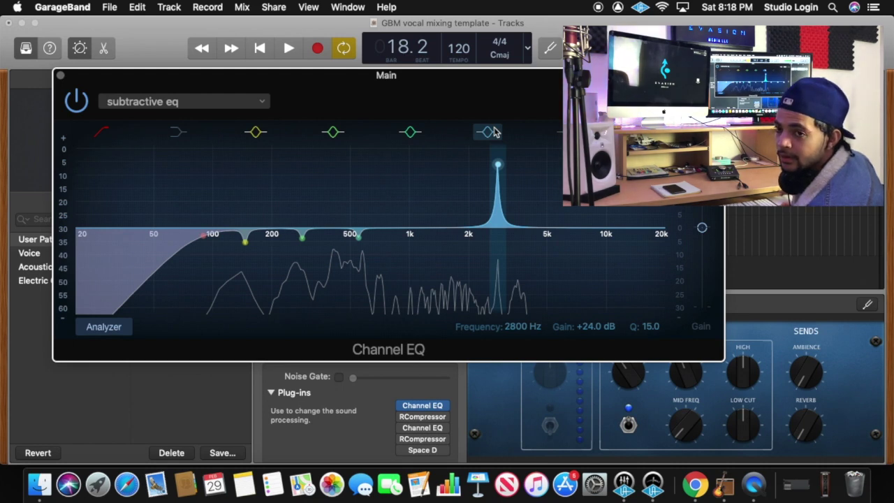
{"action": "key", "text": "space"}
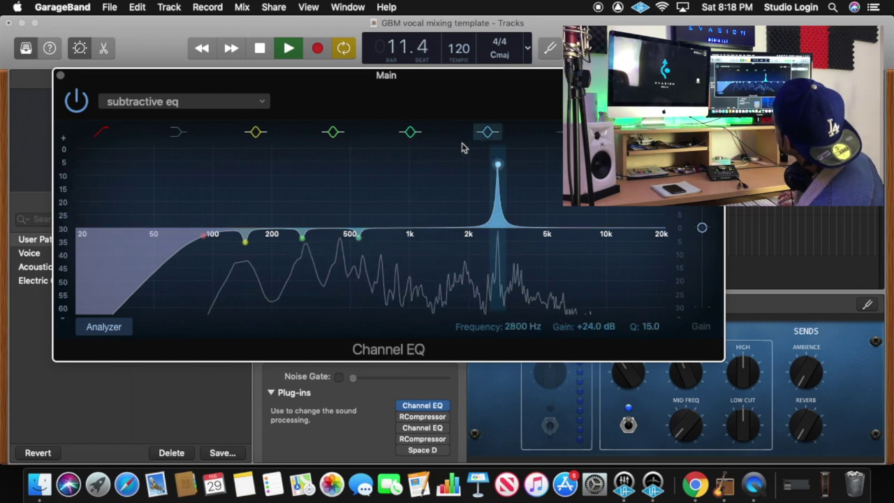
{"action": "left_click_drag", "start_coordinate": [500, 168], "coordinate": [500, 277]}
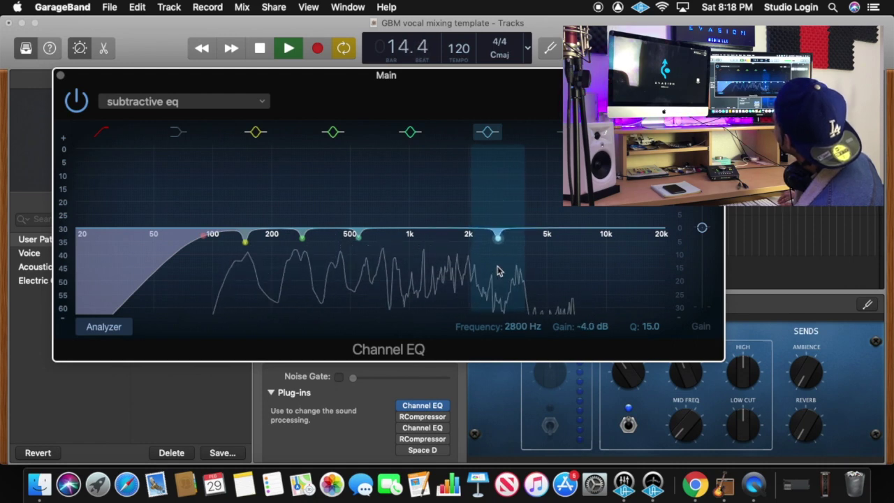
{"action": "key", "text": "space"}
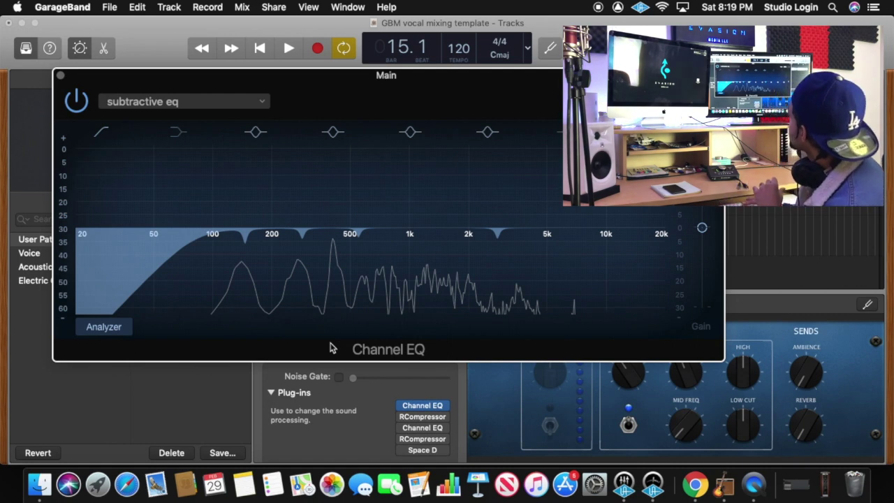
- Close the Channel EQ, unmute the Beat track and listen to the Main vocal together with the beat
{"action": "key", "text": "space"}
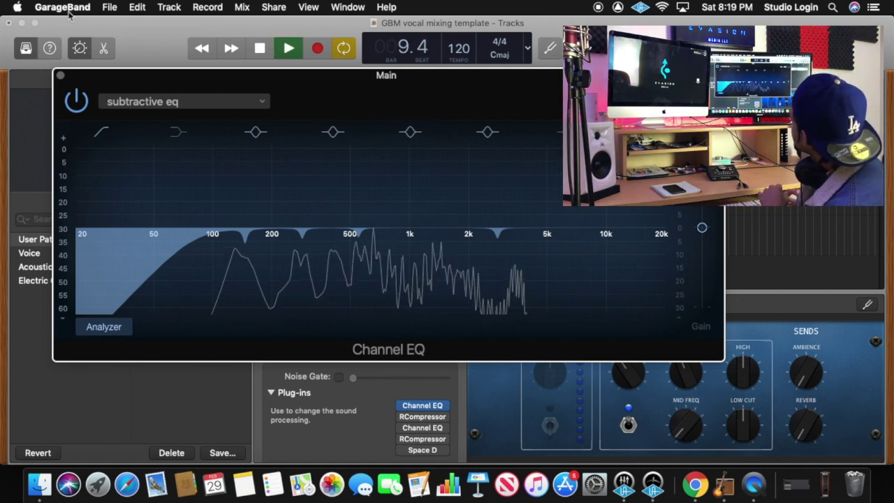
{"action": "left_click", "coordinate": [60, 75]}
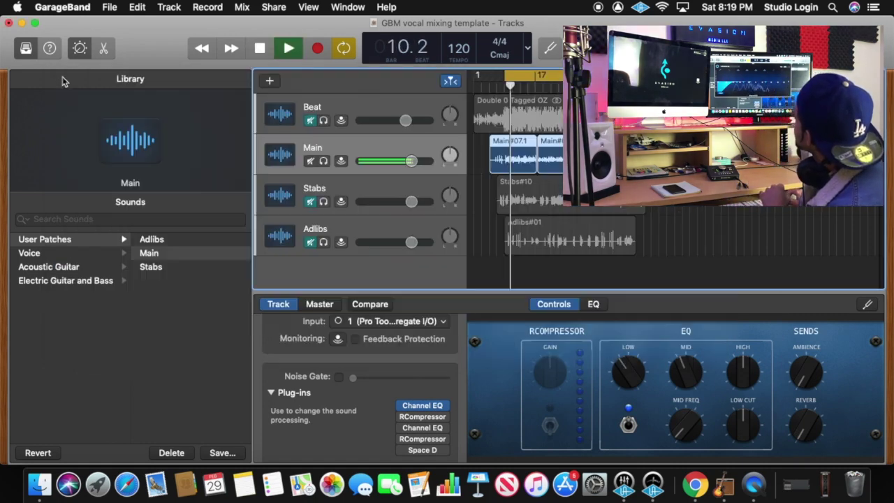
{"action": "left_click", "coordinate": [311, 121]}
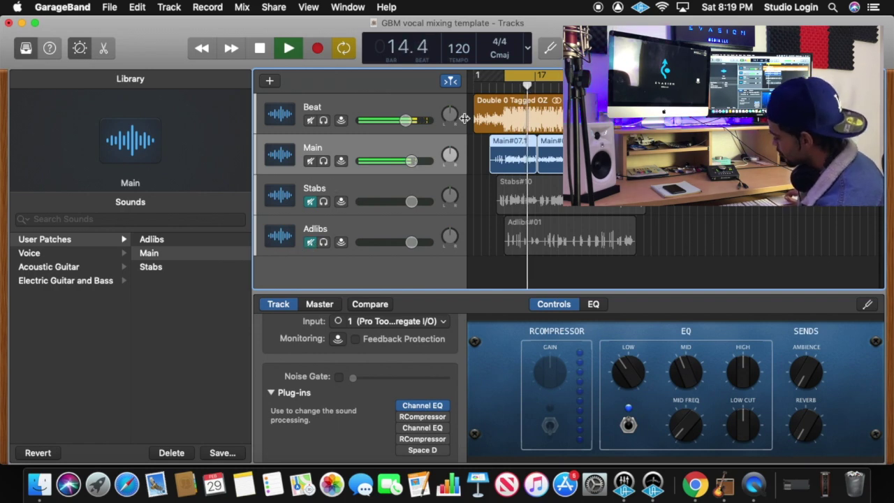
{"action": "key", "text": "space"}
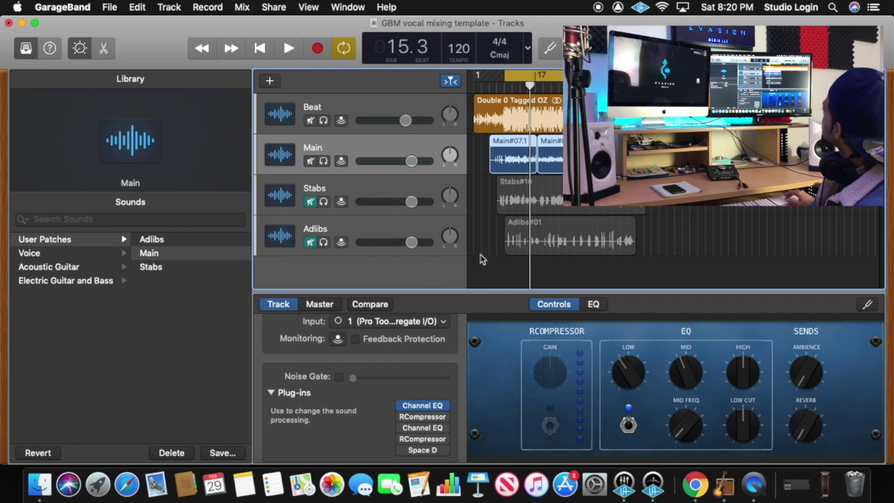
- Turn on the Main track's first RCompressor and, during playback, set its ratio to 3.03 and threshold to -24.0
{"action": "left_click", "coordinate": [424, 407]}
{"action": "left_click", "coordinate": [422, 417]}
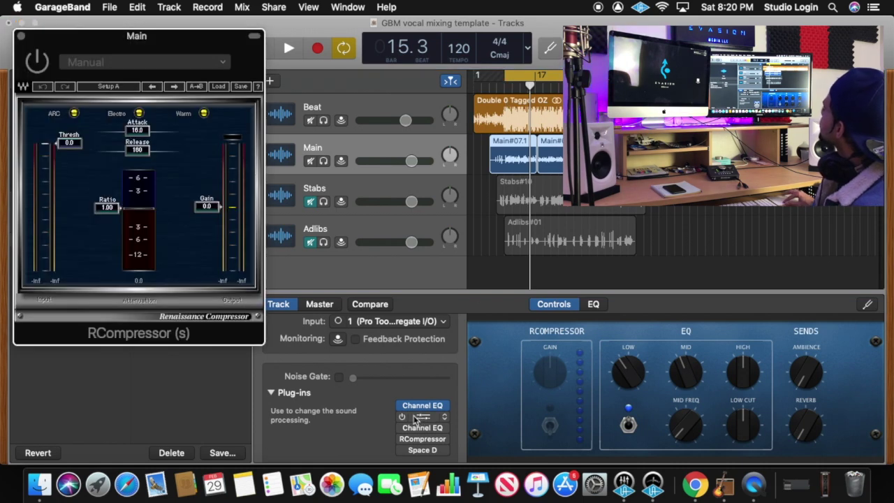
{"action": "key", "text": "space"}
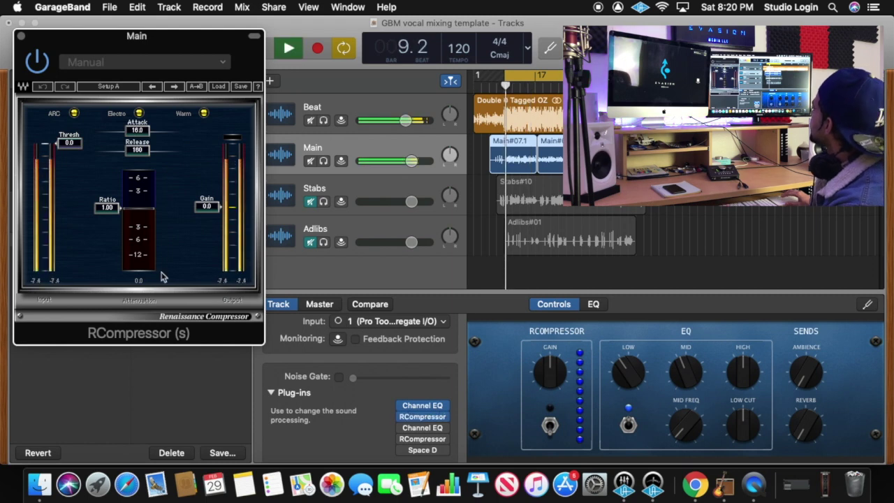
{"action": "left_click_drag", "start_coordinate": [107, 209], "coordinate": [108, 225]}
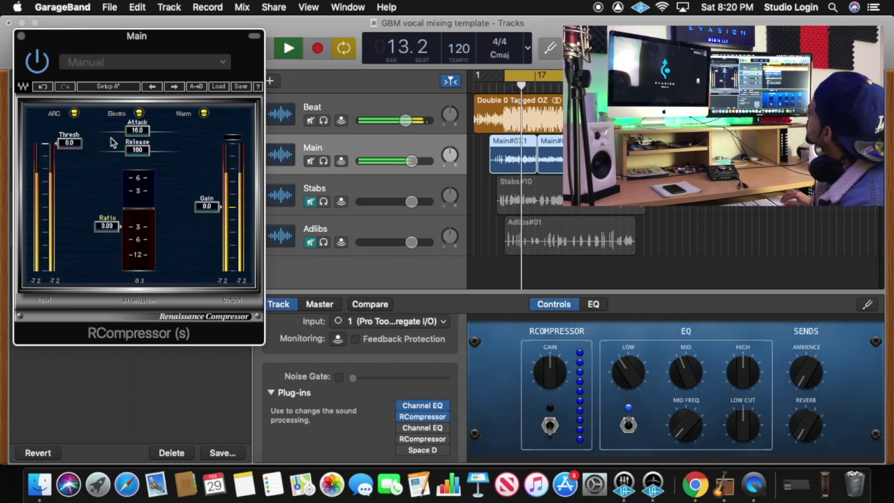
{"action": "left_click_drag", "start_coordinate": [68, 150], "coordinate": [68, 199]}
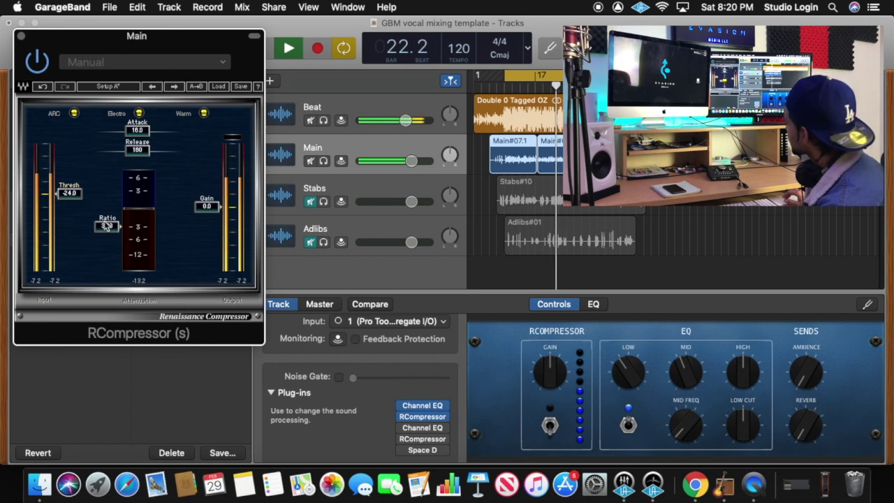
- Set the RCompressor's attack to 7.00, release to 43.1 and gain to 4.0, and stop playback
{"action": "left_click_drag", "start_coordinate": [137, 131], "coordinate": [132, 131]}
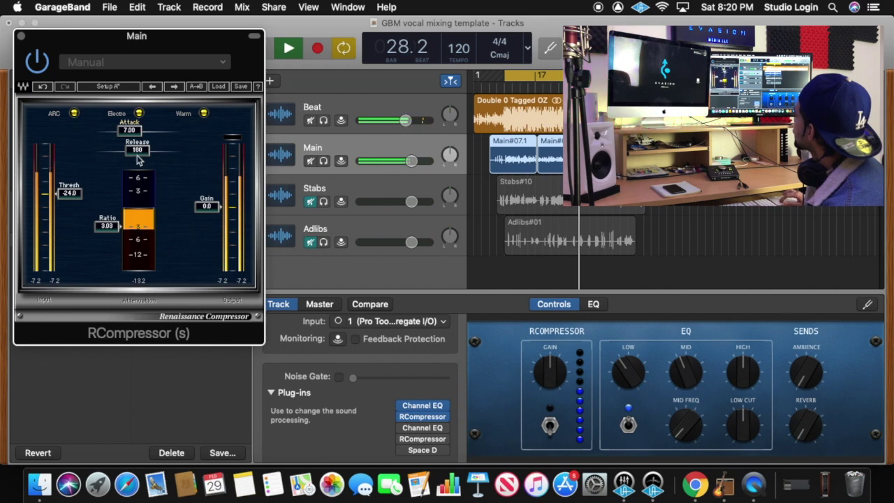
{"action": "mouse_move", "coordinate": [137, 151]}
{"action": "left_mouse_down"}
{"action": "mouse_move", "coordinate": [137, 163]}
{"action": "mouse_move", "coordinate": [126, 150]}
{"action": "left_mouse_up"}
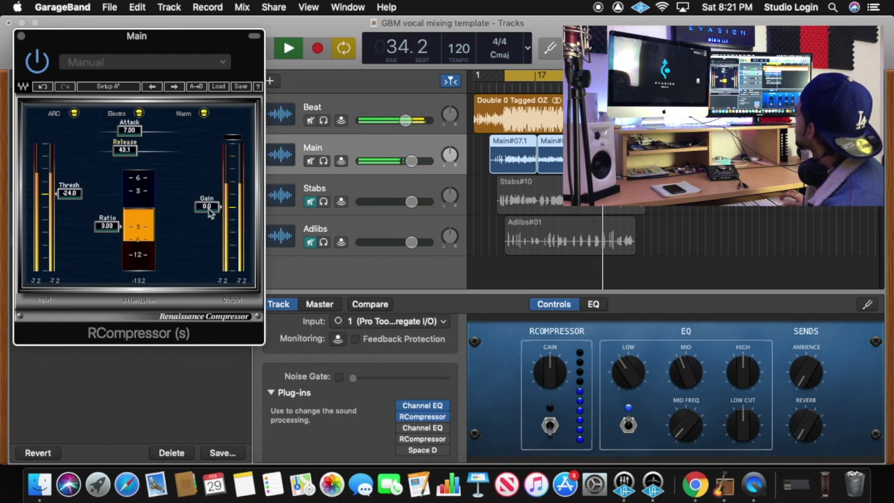
{"action": "left_click_drag", "start_coordinate": [207, 206], "coordinate": [206, 197]}
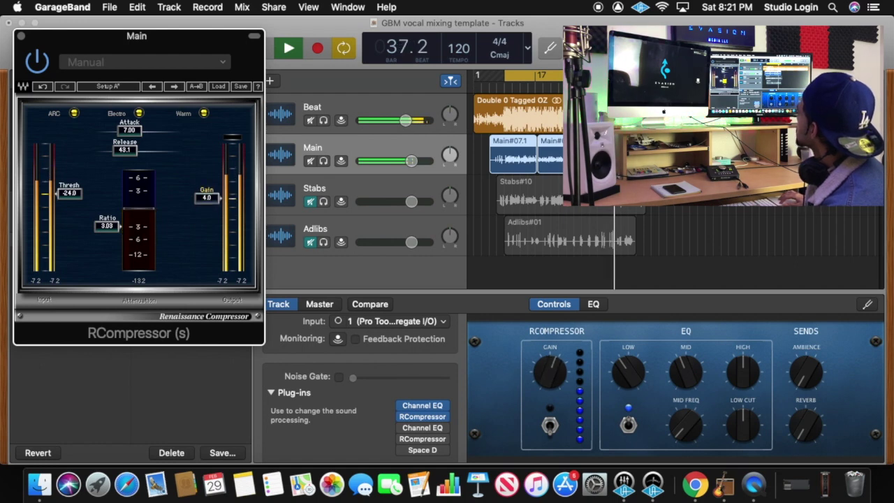
{"action": "key", "text": "space"}
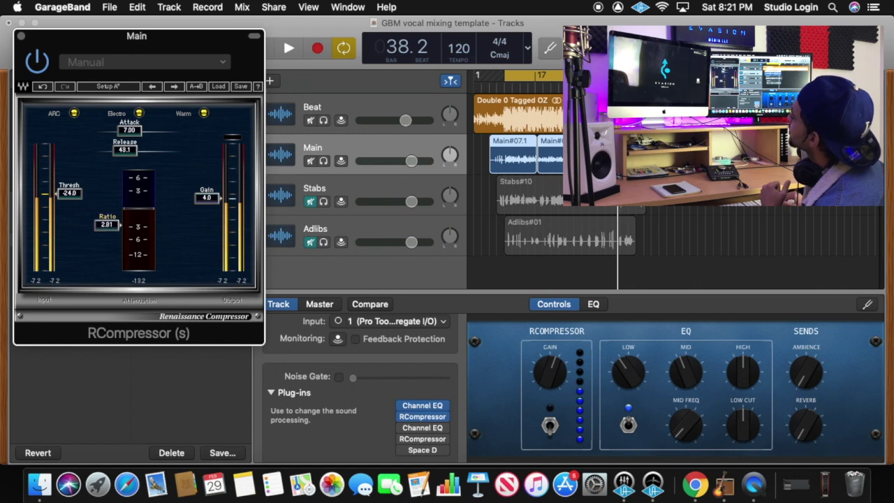
- Lower the RCompressor's ratio to 2.57, close the plug-in and listen to the compressed vocal with the beat
{"action": "left_click_drag", "start_coordinate": [106, 224], "coordinate": [109, 210]}
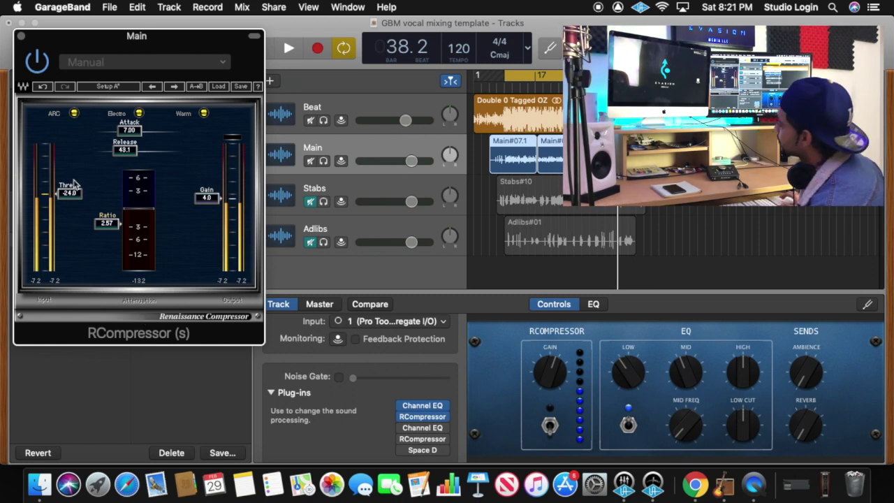
{"action": "left_click", "coordinate": [21, 36]}
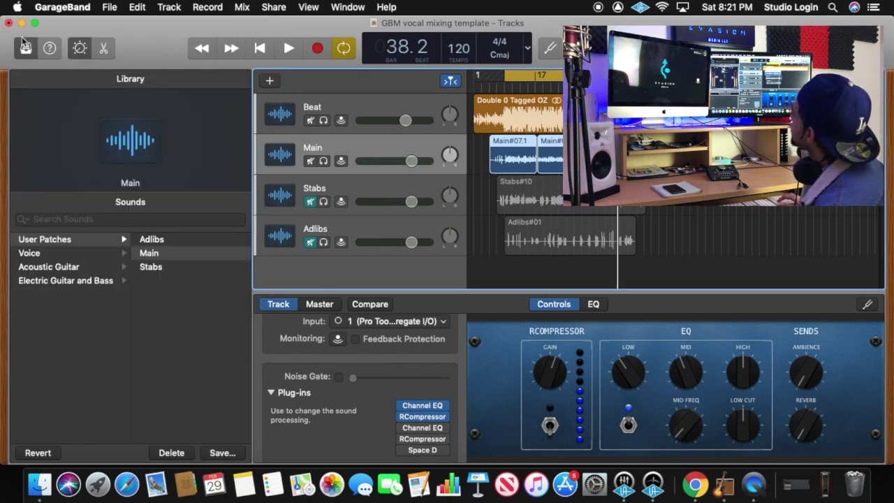
{"action": "key", "text": "space"}
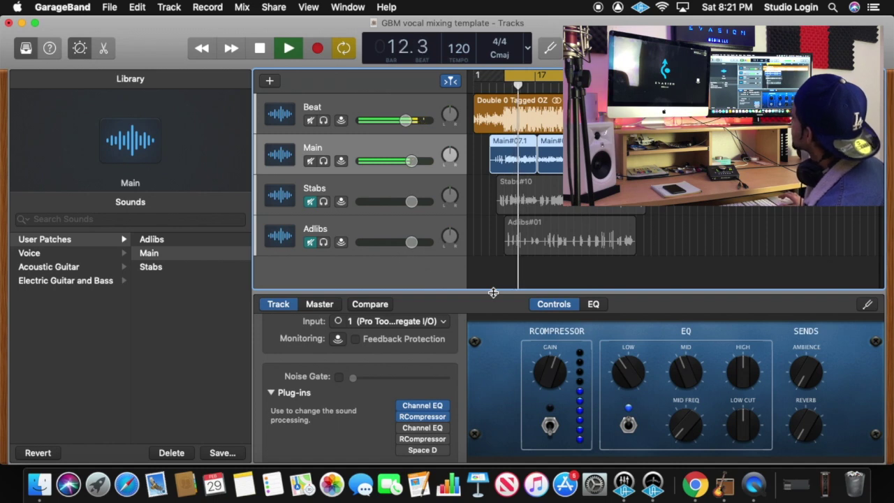
{"action": "key", "text": "space"}
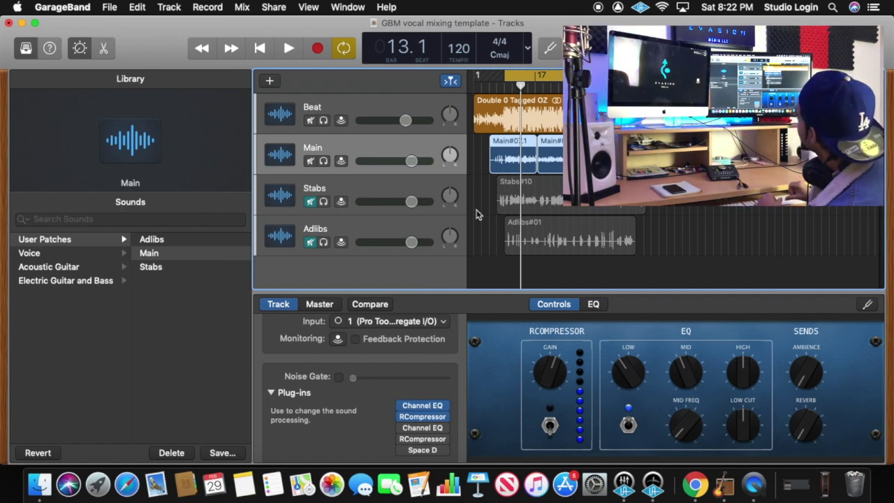
- Open the Main track's second Channel EQ, boost the high shelf by 7.0 dB at 7000 Hz and listen to it
{"action": "left_click", "coordinate": [421, 431]}
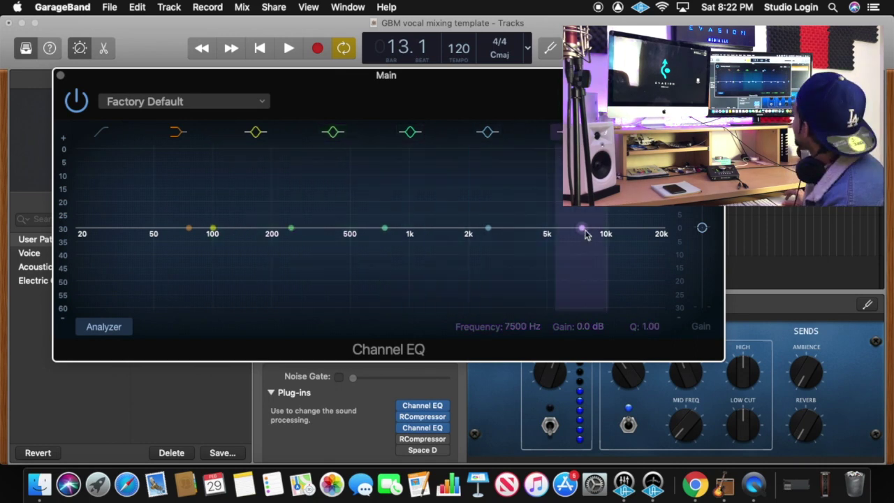
{"action": "left_click_drag", "start_coordinate": [584, 229], "coordinate": [578, 209]}
{"action": "key", "text": "space"}
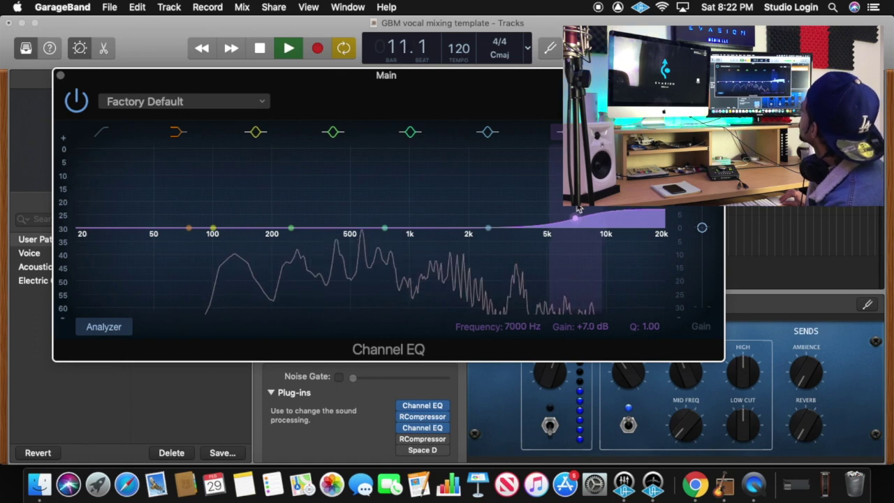
{"action": "key", "text": "space"}
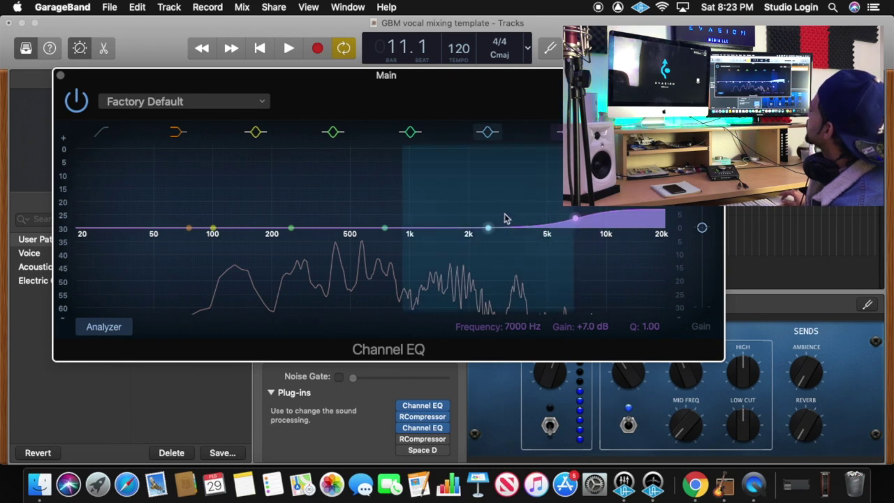
- Boost the 2500 Hz peak band to +1.5 dB at 2550 Hz during playback, stop, and set its Q to 2.80
{"action": "key", "text": "space"}
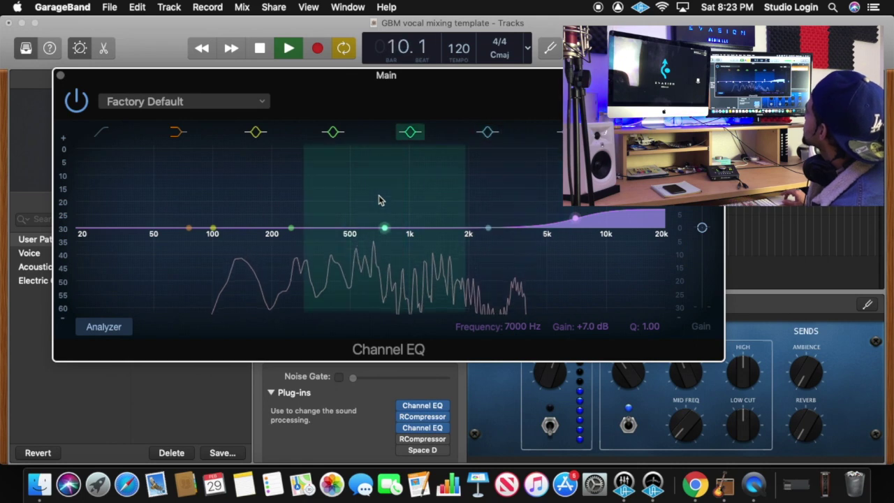
{"action": "left_click", "coordinate": [489, 230]}
{"action": "left_click_drag", "start_coordinate": [489, 228], "coordinate": [489, 222]}
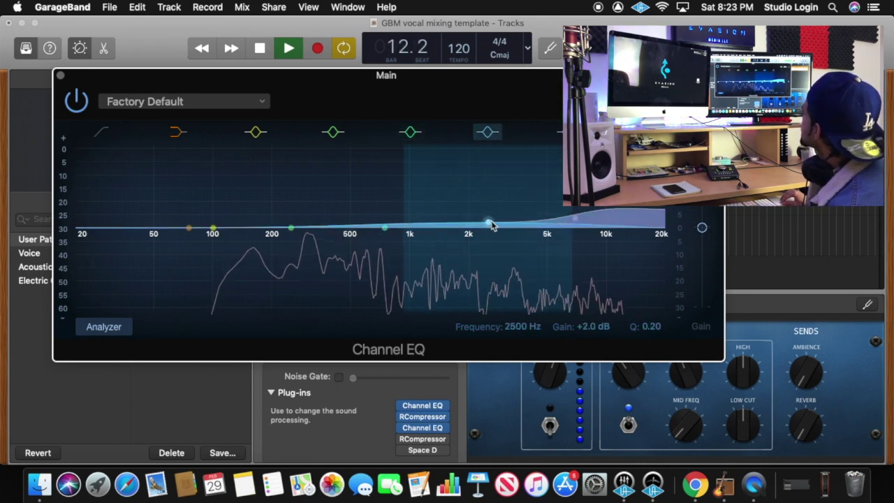
{"action": "left_click_drag", "start_coordinate": [492, 225], "coordinate": [492, 227]}
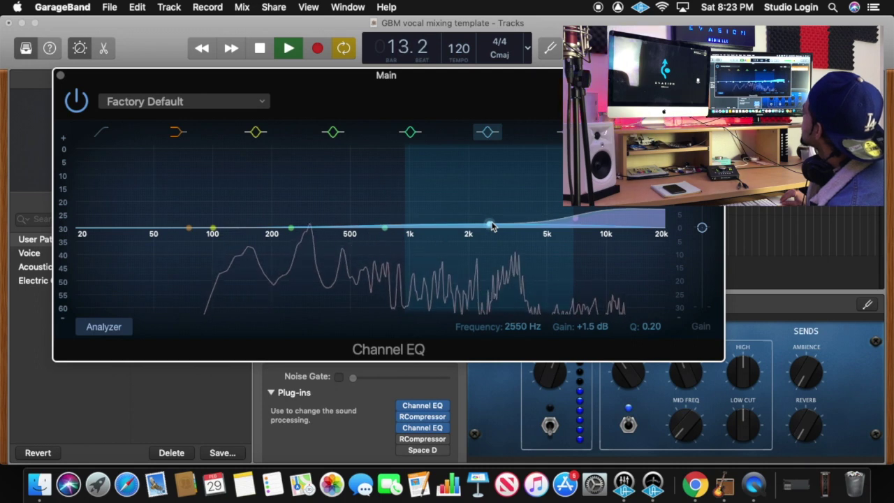
{"action": "key", "text": "space"}
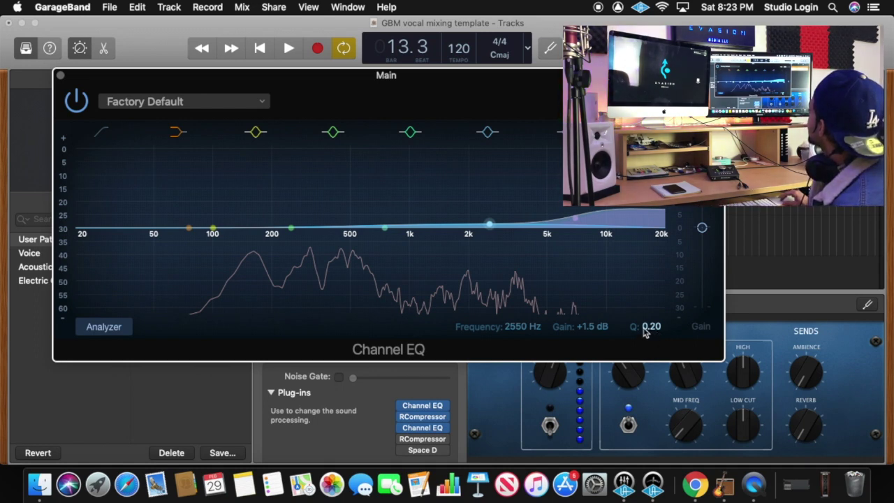
{"action": "left_click_drag", "start_coordinate": [651, 327], "coordinate": [651, 300]}
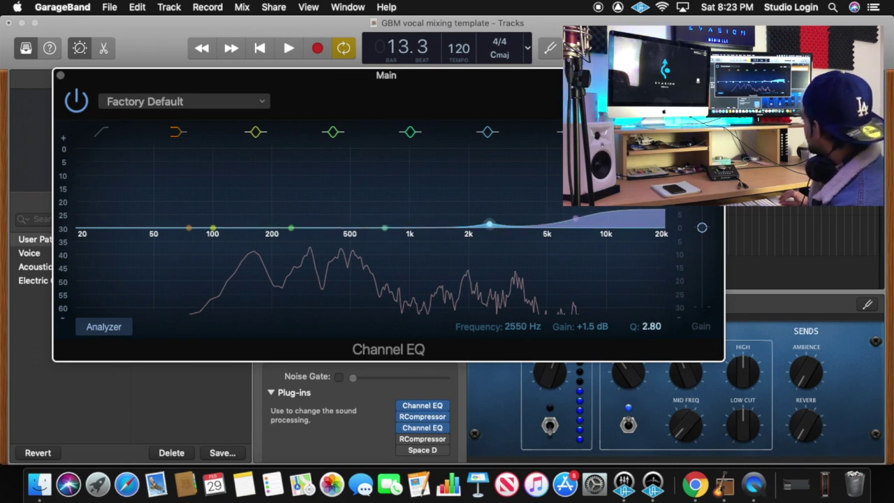
- Set the 2550 Hz band's Q to 2.50, play the vocal to check it, close the Channel EQ and stop playback
{"action": "left_click_drag", "start_coordinate": [651, 297], "coordinate": [651, 301]}
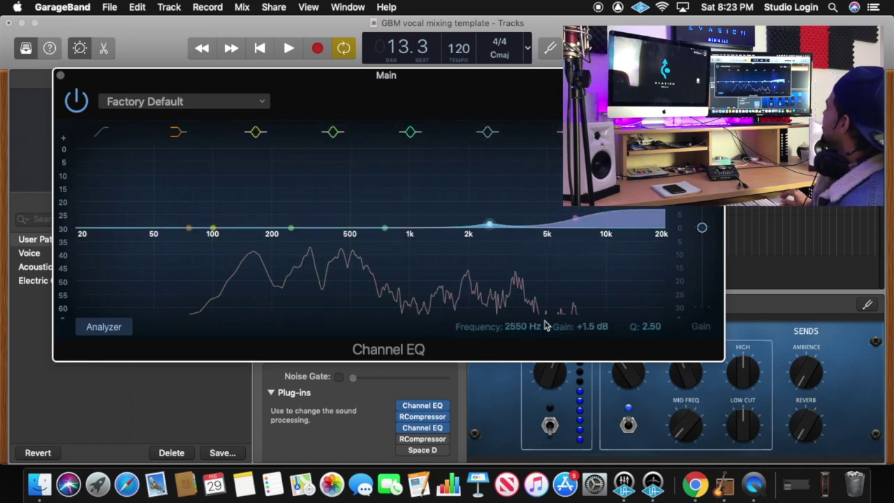
{"action": "key", "text": "space"}
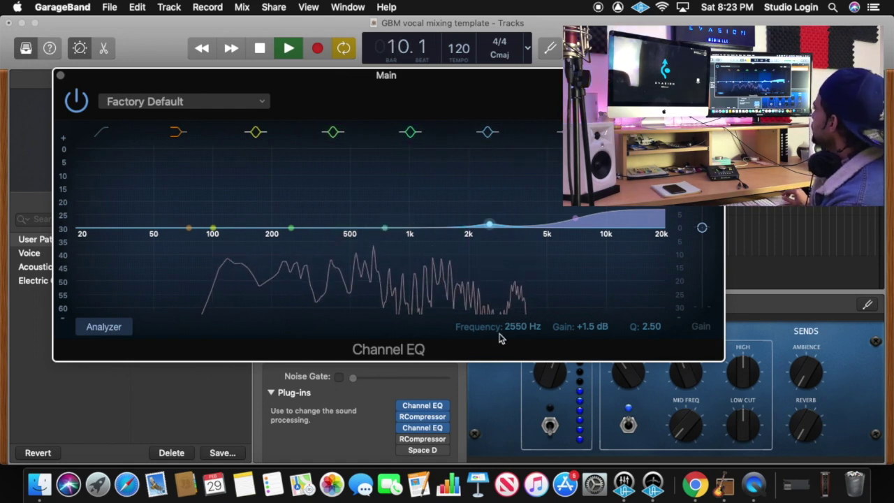
{"action": "left_click", "coordinate": [60, 75]}
{"action": "key", "text": "space"}
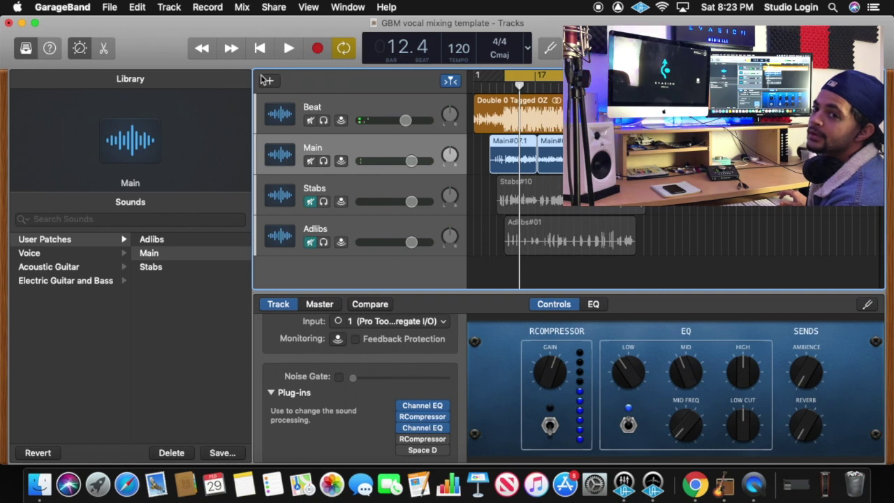
- Bypass both Channel EQs and the first RCompressor on the Main track and play the unprocessed vocal with the beat
{"action": "mouse_move", "coordinate": [428, 431]}
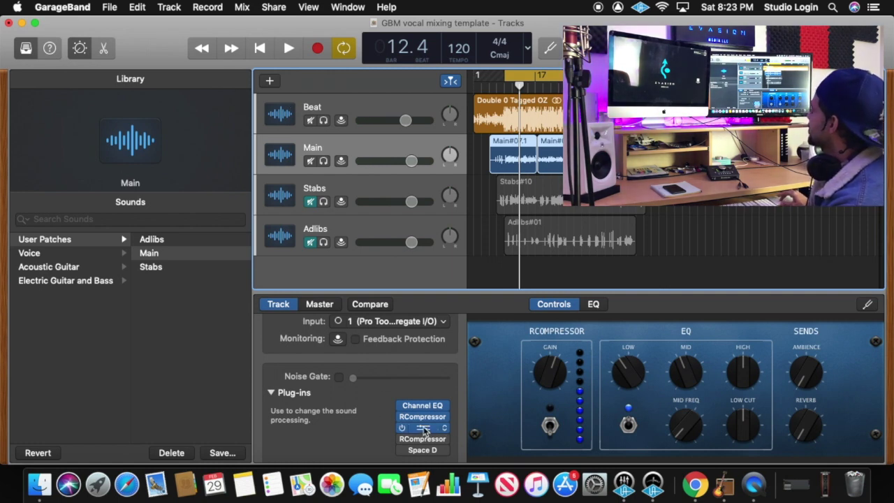
{"action": "mouse_move", "coordinate": [403, 410]}
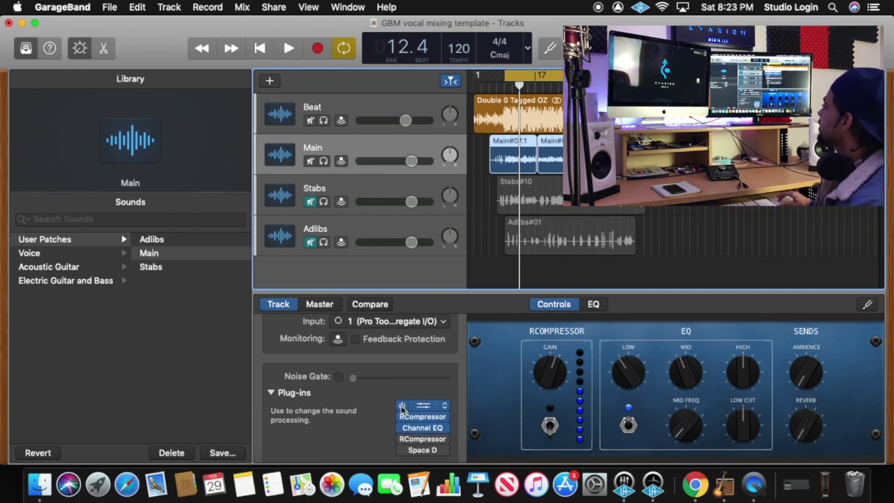
{"action": "left_click", "coordinate": [401, 406]}
{"action": "left_click", "coordinate": [402, 417]}
{"action": "left_click", "coordinate": [400, 428]}
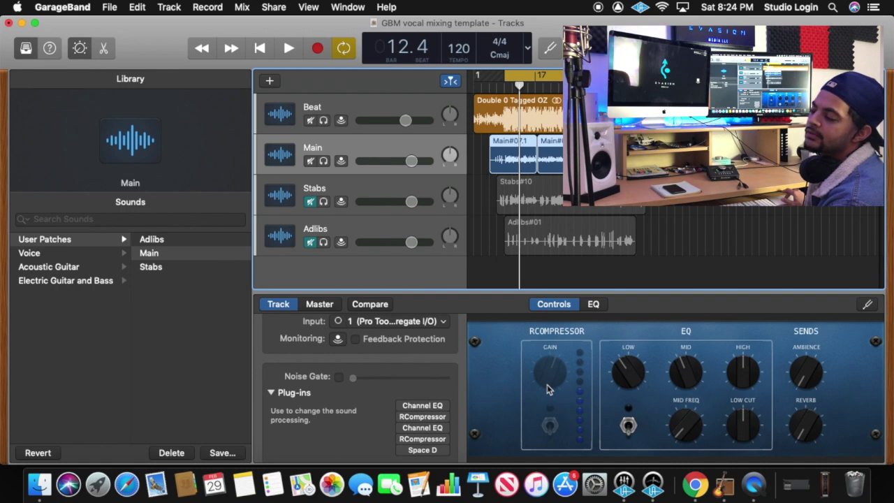
{"action": "key", "text": "space"}
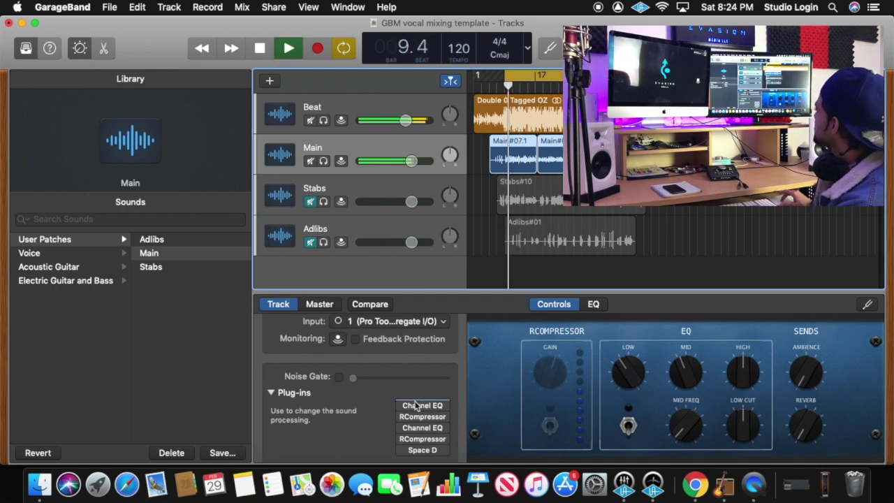
{"action": "mouse_move", "coordinate": [411, 409]}
{"action": "key", "text": "space"}
{"action": "key", "text": "space"}
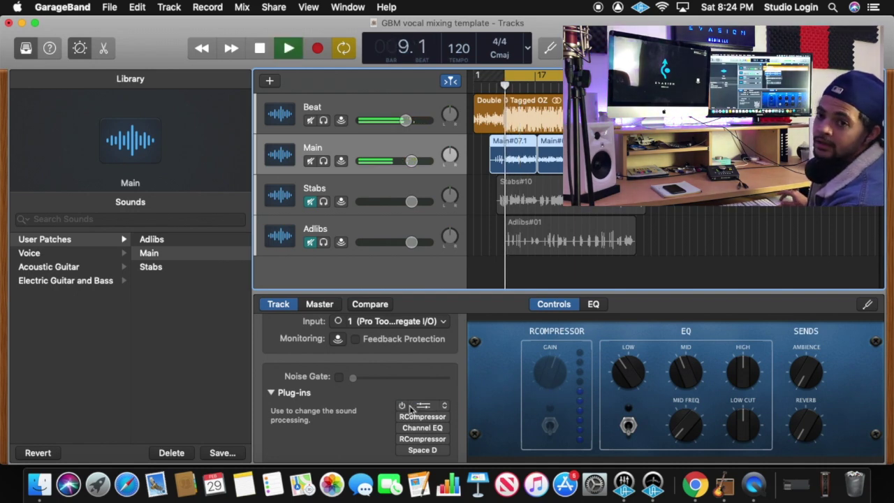
- Mute the Beat track, re-enable the first Channel EQ, RCompressor and second Channel EQ one by one while listening, and stop playback
{"action": "left_click", "coordinate": [311, 122]}
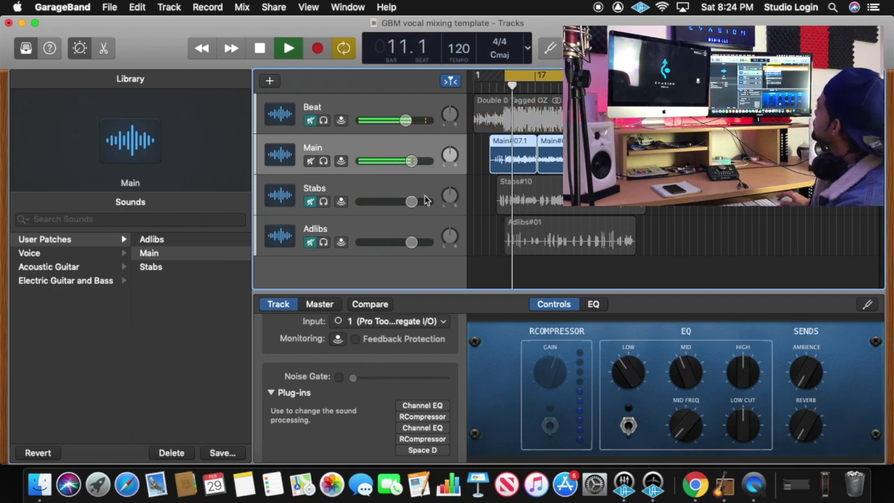
{"action": "left_click", "coordinate": [403, 406]}
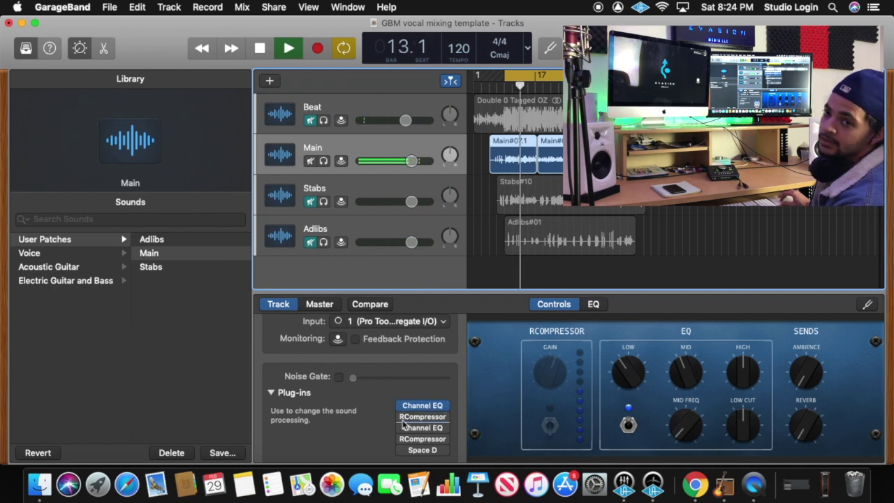
{"action": "mouse_move", "coordinate": [403, 419]}
{"action": "left_click", "coordinate": [403, 417]}
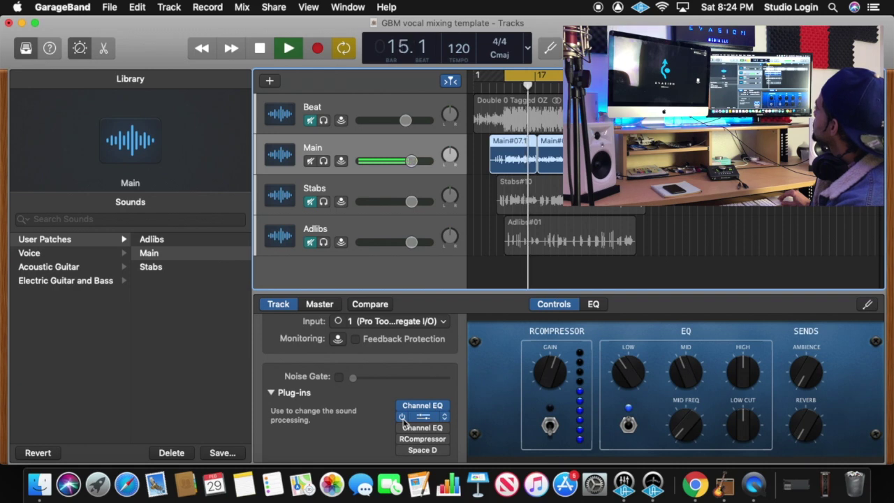
{"action": "left_click", "coordinate": [403, 429]}
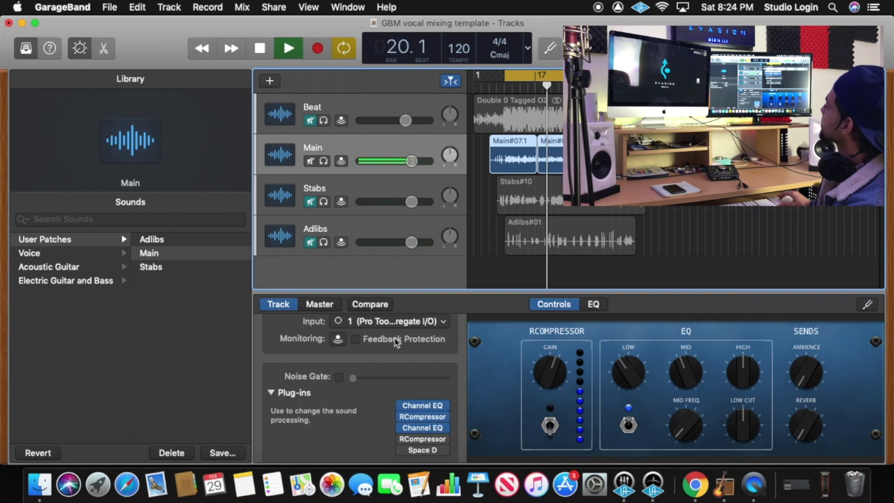
{"action": "key", "text": "space"}
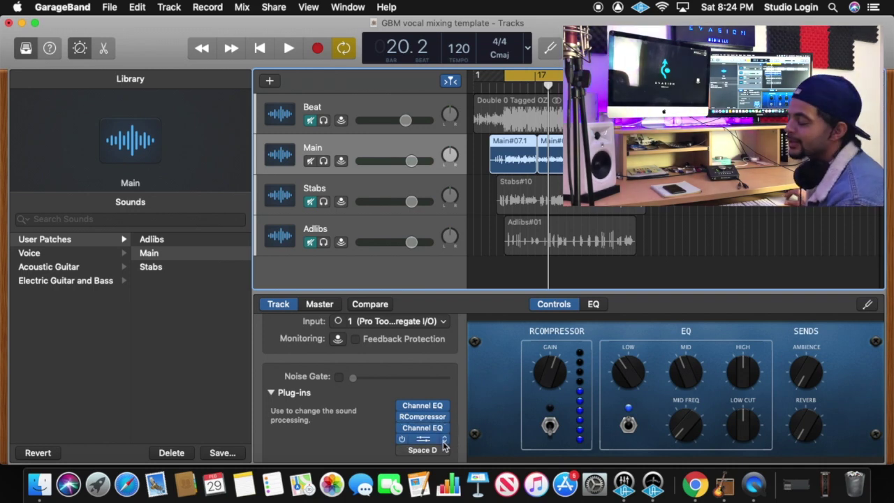
- Open the Main track's second RCompressor and set its attack to 15.0, release to 53.5 and gain to 2.5
{"action": "key", "text": "space"}
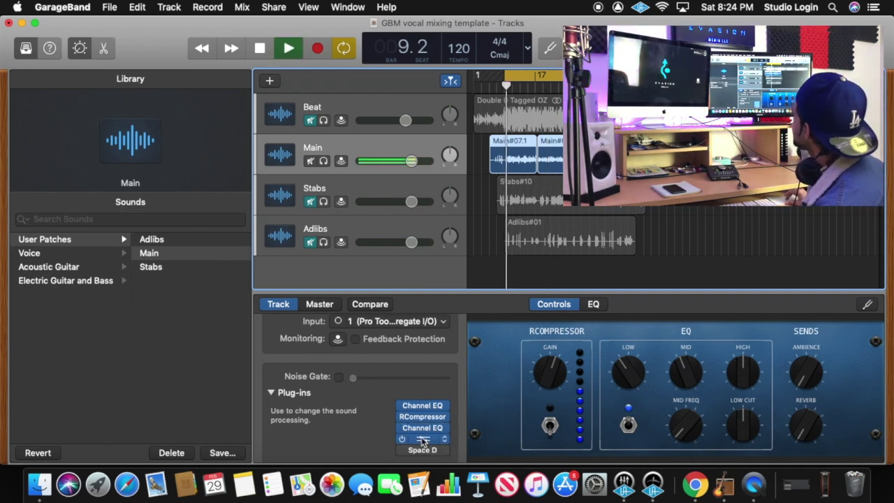
{"action": "left_click", "coordinate": [423, 439]}
{"action": "key", "text": "space"}
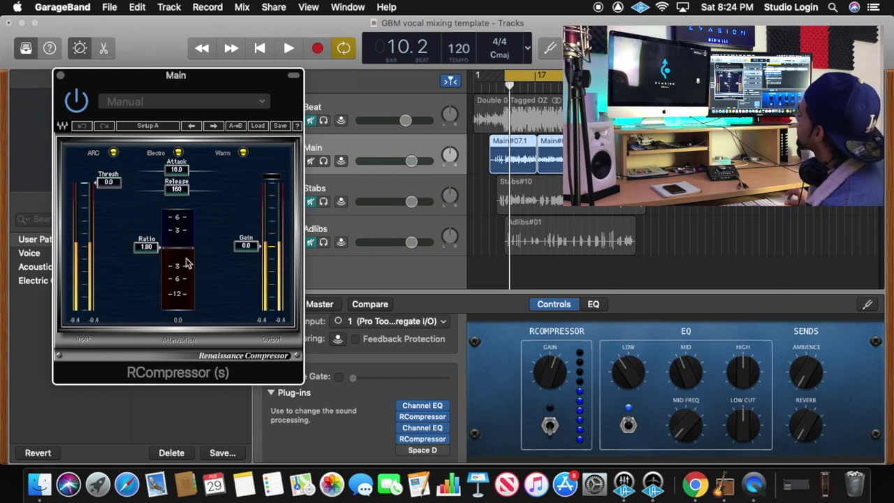
{"action": "left_click_drag", "start_coordinate": [175, 196], "coordinate": [176, 216]}
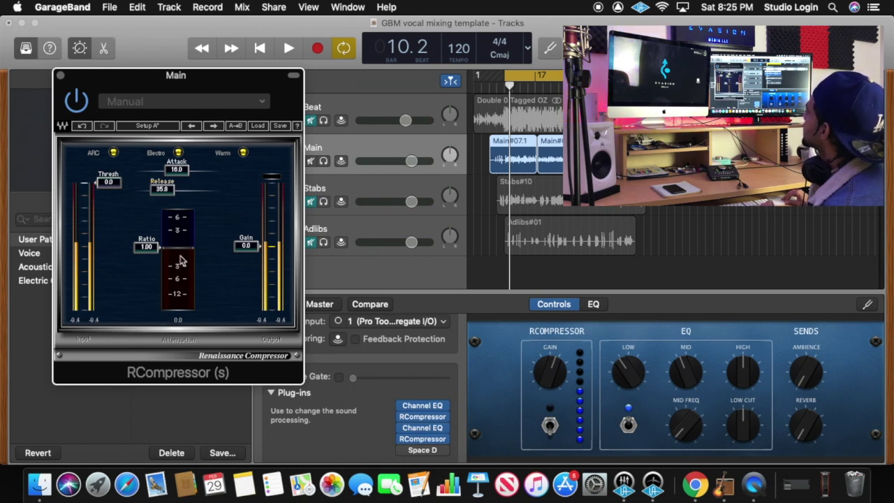
{"action": "left_click_drag", "start_coordinate": [177, 169], "coordinate": [177, 175]}
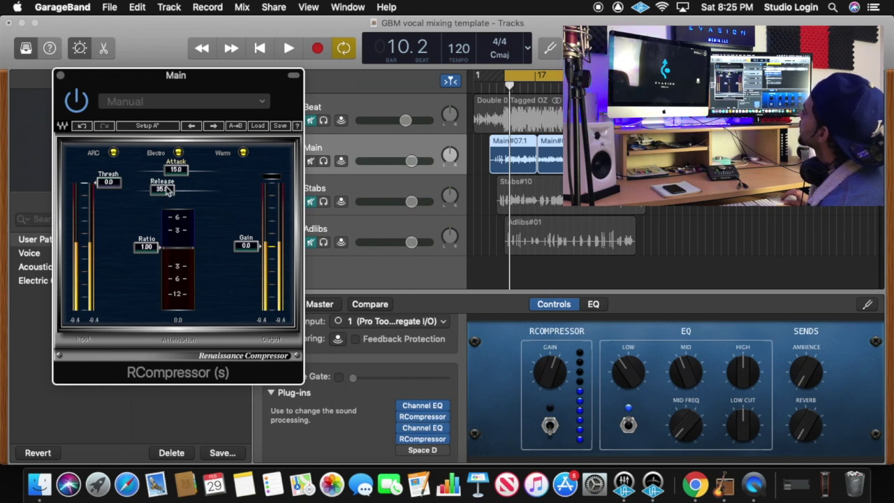
{"action": "left_click_drag", "start_coordinate": [164, 189], "coordinate": [163, 189]}
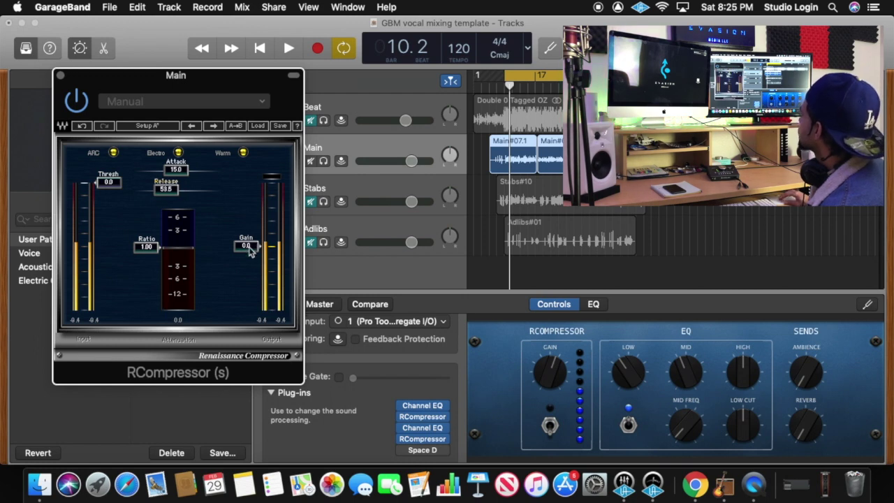
{"action": "left_click_drag", "start_coordinate": [249, 248], "coordinate": [249, 240]}
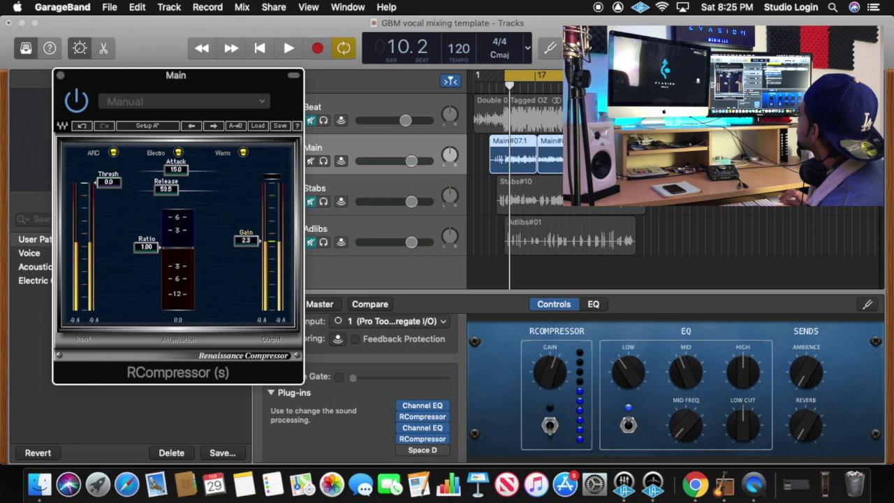
- During playback, set the second RCompressor's threshold to -24.0 and its ratio to 2.54
{"action": "key", "text": "space"}
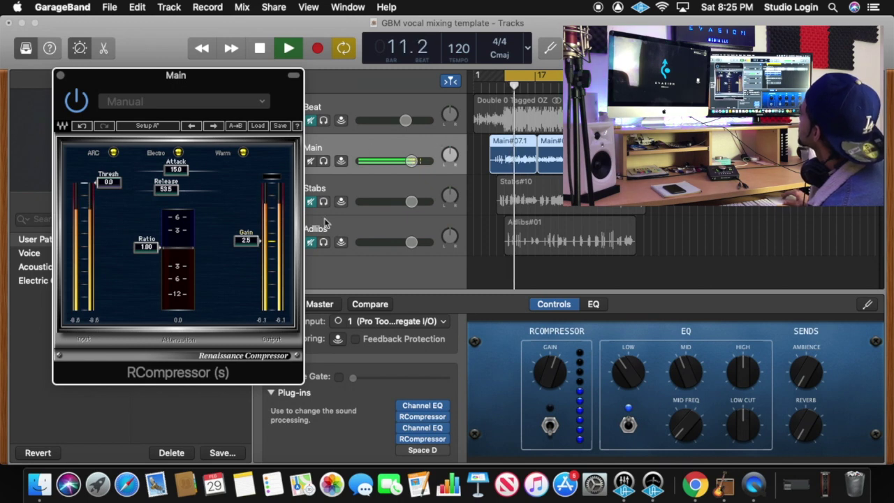
{"action": "mouse_move", "coordinate": [151, 249]}
{"action": "left_mouse_down"}
{"action": "mouse_move", "coordinate": [150, 242]}
{"action": "mouse_move", "coordinate": [146, 263]}
{"action": "left_mouse_up"}
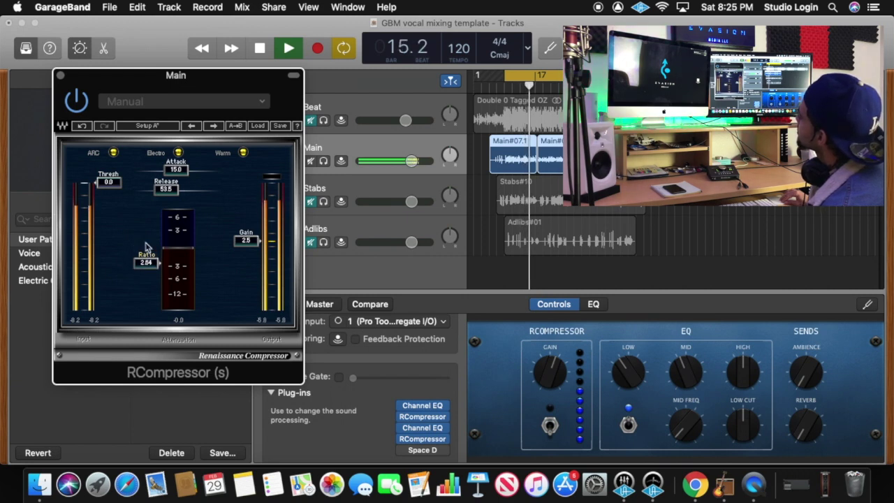
{"action": "left_click_drag", "start_coordinate": [109, 181], "coordinate": [109, 232]}
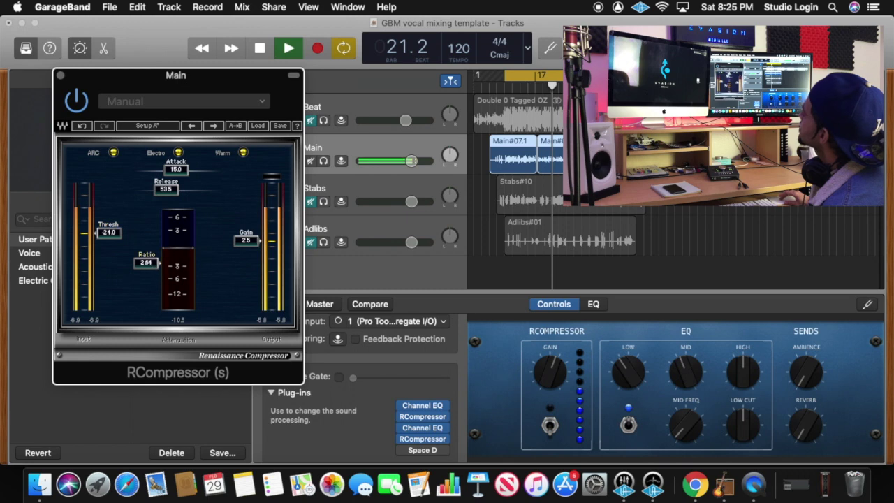
{"action": "left_click_drag", "start_coordinate": [151, 263], "coordinate": [150, 241]}
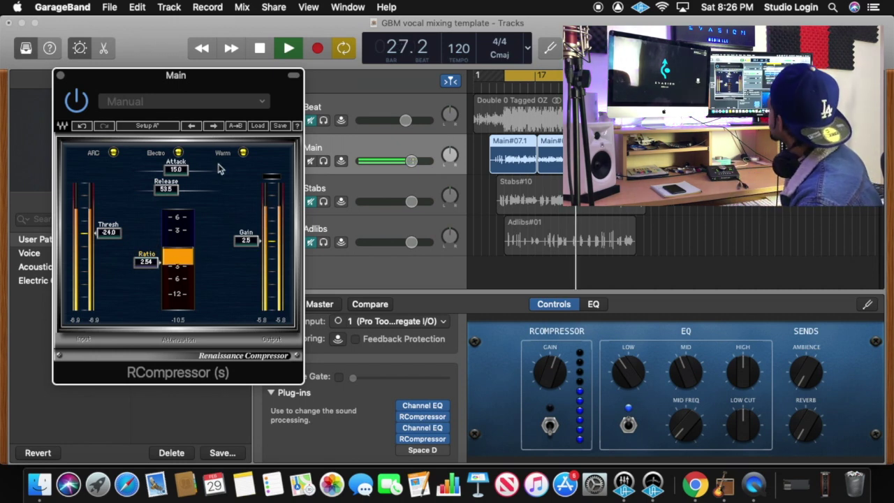
- Unmute the Beat track, close the RCompressor, and listen to the vocal with the beat before stopping playback
{"action": "left_click", "coordinate": [311, 120]}
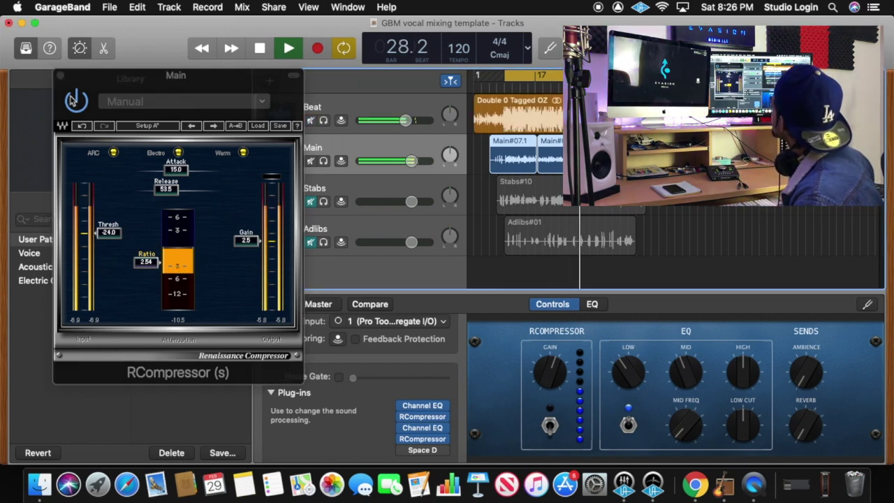
{"action": "left_click", "coordinate": [61, 76]}
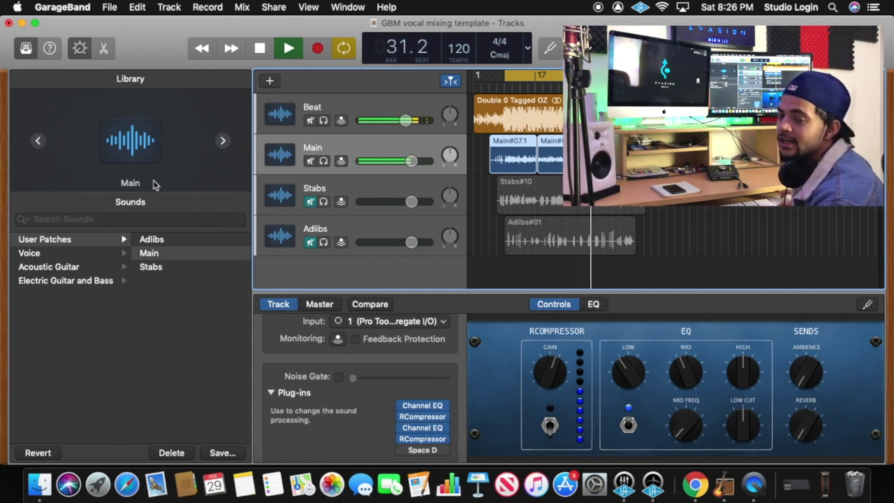
{"action": "key", "text": "space"}
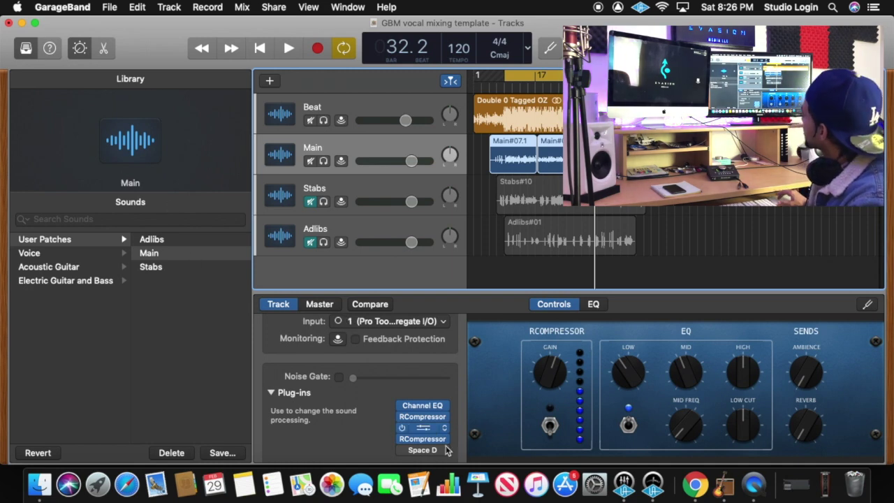
- Open the Main track's Space D reverb and replace it with the Waves CLA Vocals (s) plug-in
{"action": "mouse_move", "coordinate": [422, 454]}
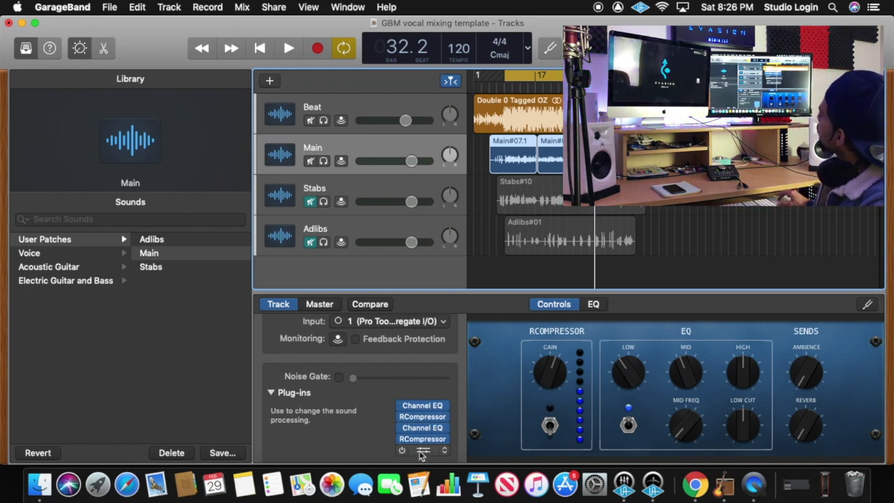
{"action": "left_click", "coordinate": [422, 453]}
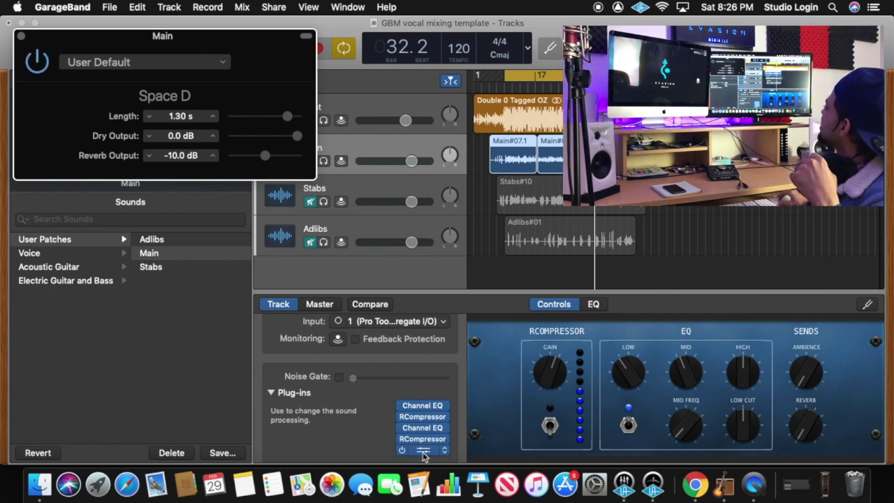
{"action": "left_click", "coordinate": [423, 452]}
{"action": "left_click", "coordinate": [422, 450]}
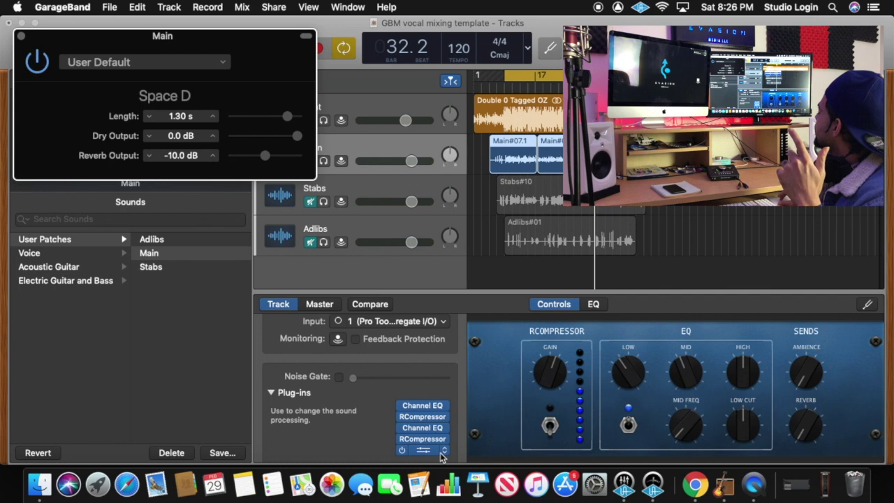
{"action": "left_click", "coordinate": [445, 452]}
{"action": "mouse_move", "coordinate": [457, 456]}
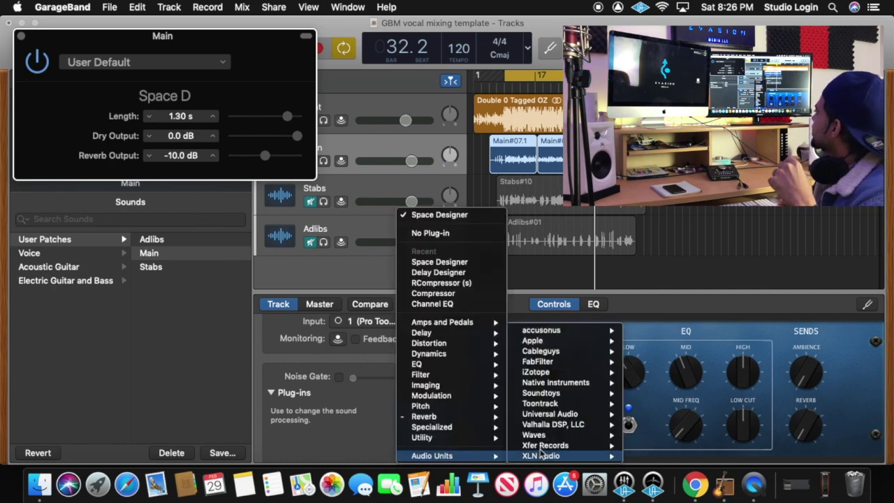
{"action": "mouse_move", "coordinate": [562, 437]}
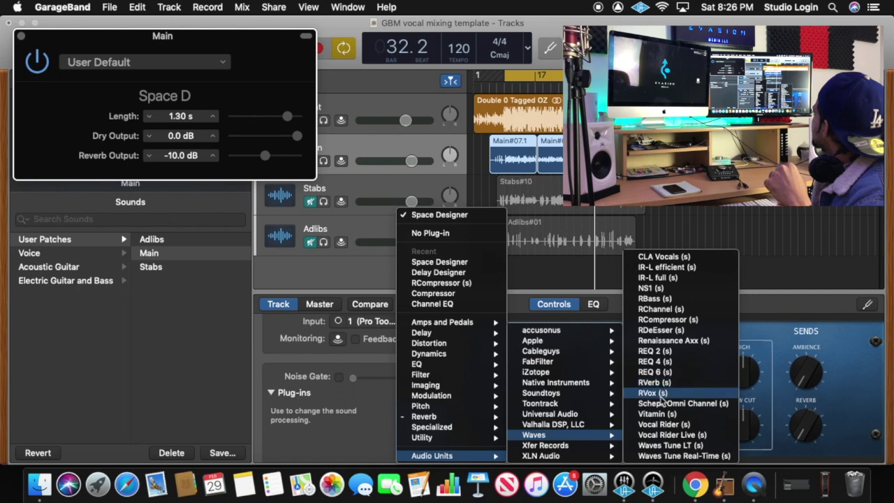
{"action": "left_click", "coordinate": [662, 257]}
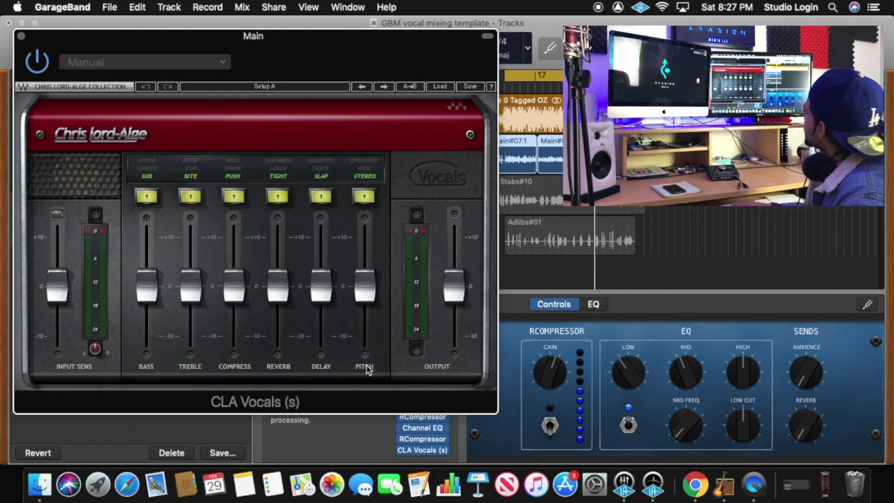
- During playback, raise the CLA Vocals faders: Delay to about +2, Reverb to about +1 and Compress to about +4
{"action": "key", "text": "space"}
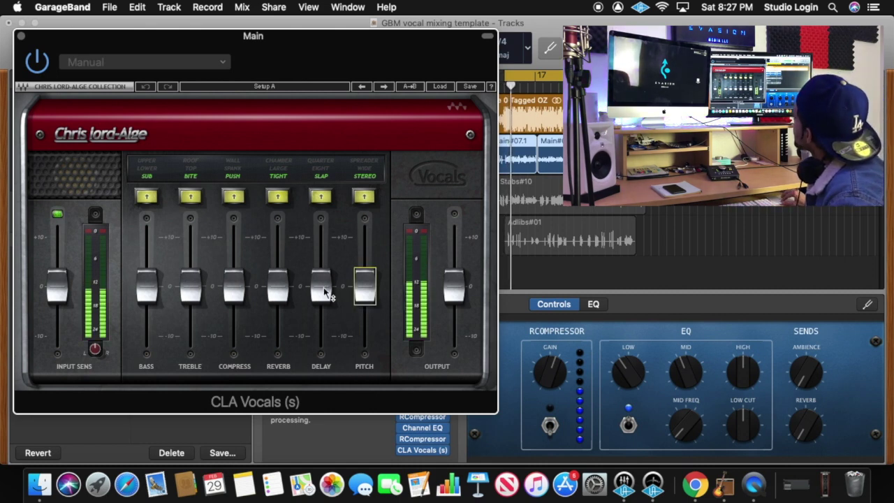
{"action": "left_click_drag", "start_coordinate": [323, 282], "coordinate": [275, 266]}
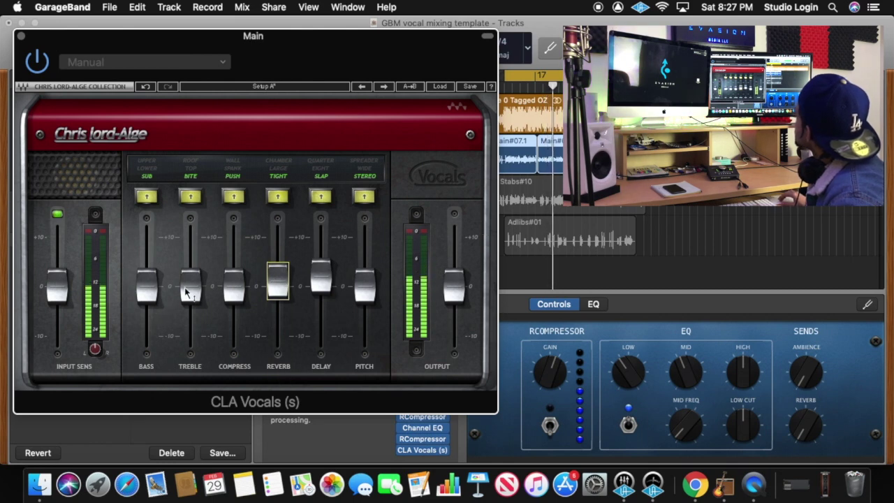
{"action": "left_click_drag", "start_coordinate": [231, 275], "coordinate": [234, 265]}
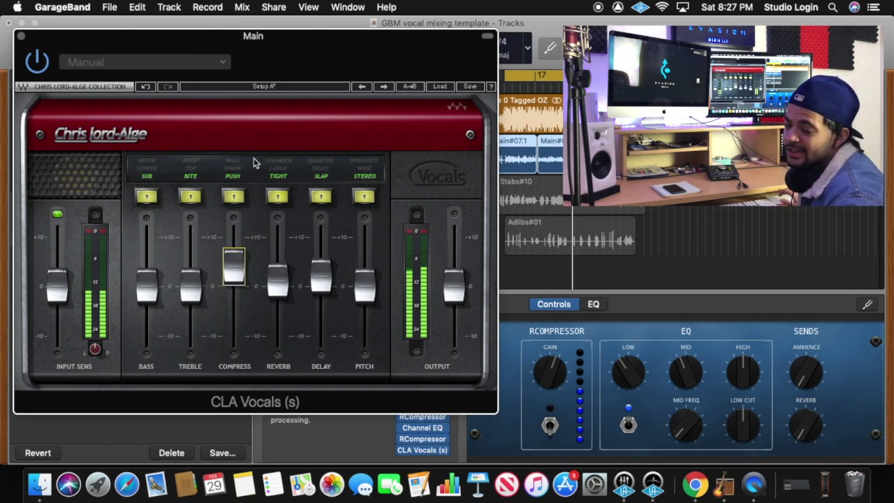
- During playback, raise the CLA Vocals Output fader to about +3, lower Delay to about 0, then close the plug-in and stop playback
{"action": "key", "text": "space"}
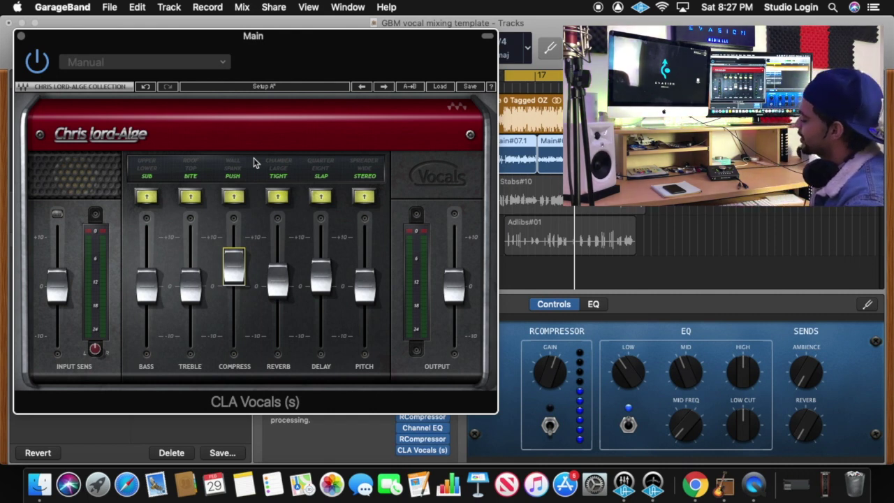
{"action": "key", "text": "space"}
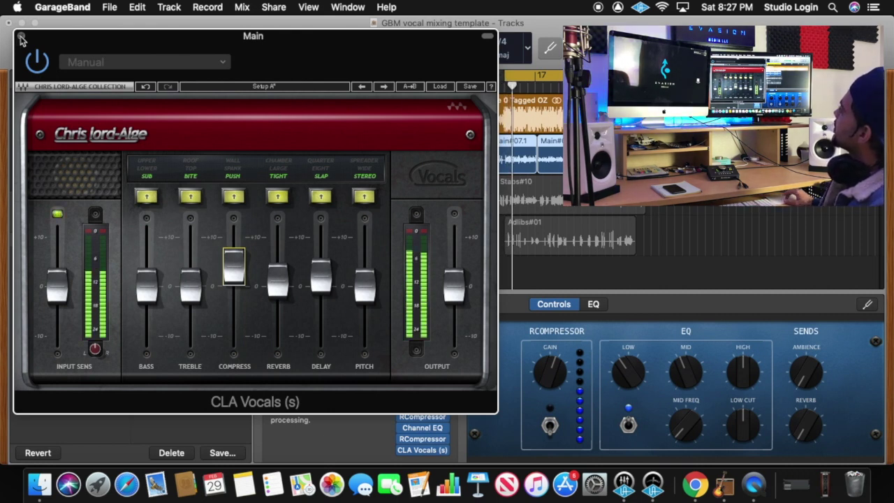
{"action": "mouse_move", "coordinate": [451, 279]}
{"action": "left_mouse_down"}
{"action": "mouse_move", "coordinate": [450, 263]}
{"action": "mouse_move", "coordinate": [454, 269]}
{"action": "left_mouse_up"}
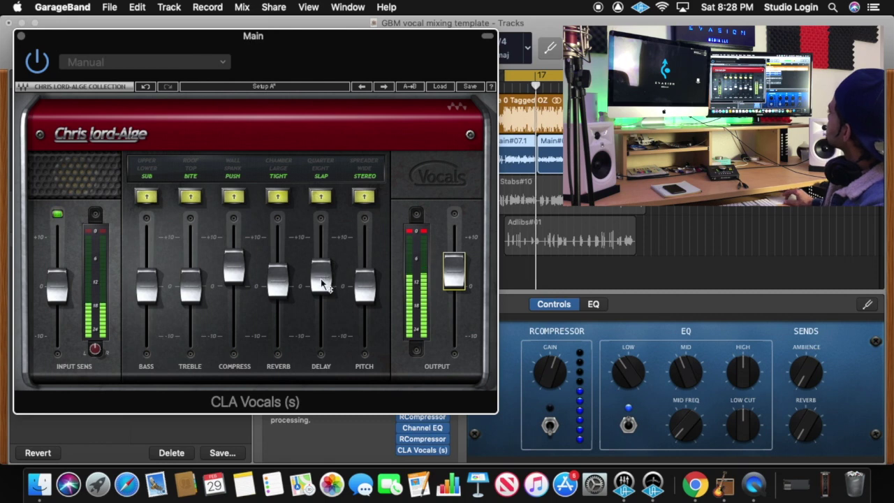
{"action": "left_click_drag", "start_coordinate": [320, 278], "coordinate": [320, 283]}
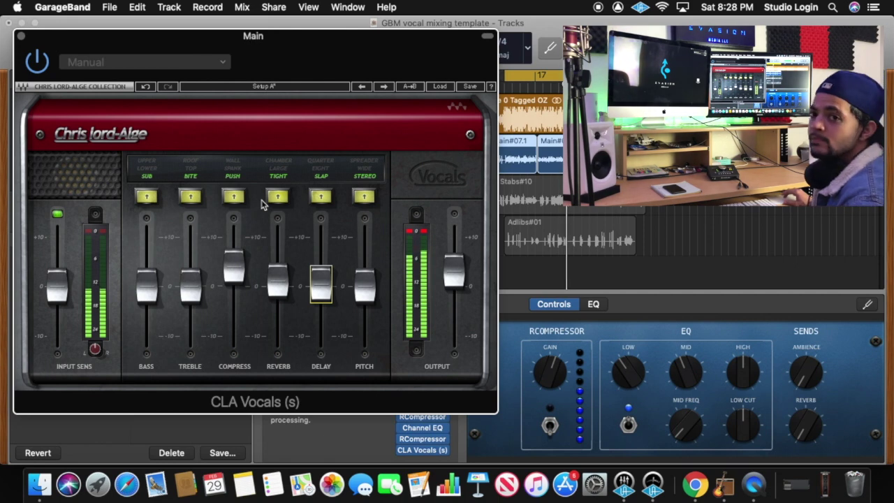
{"action": "left_click", "coordinate": [21, 36]}
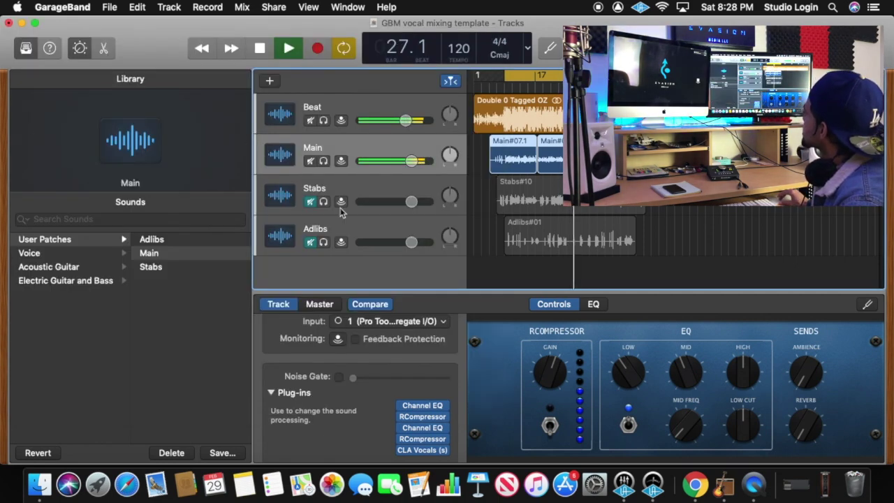
{"action": "key", "text": "space"}
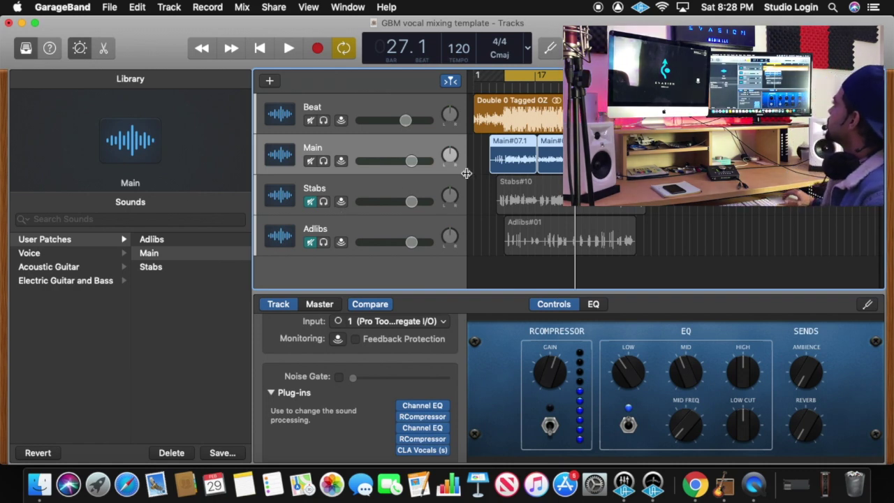
- Unmute the Stabs and Adlibs tracks and select the Stabs track
{"action": "left_click", "coordinate": [362, 192]}
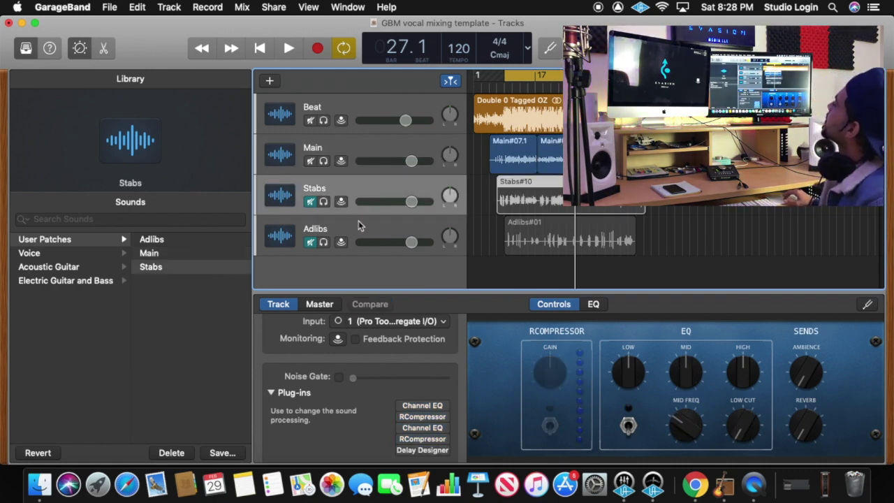
{"action": "left_click", "coordinate": [360, 240]}
{"action": "left_click", "coordinate": [310, 202]}
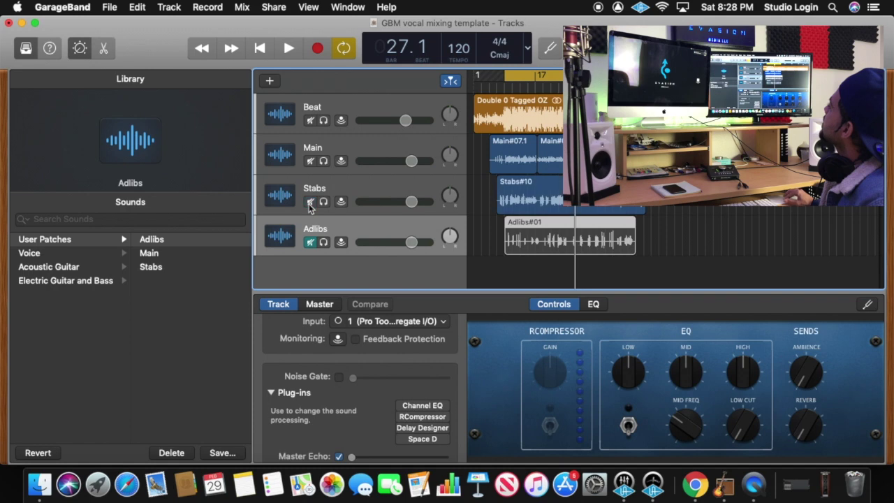
{"action": "left_click", "coordinate": [310, 242]}
{"action": "left_click", "coordinate": [355, 190]}
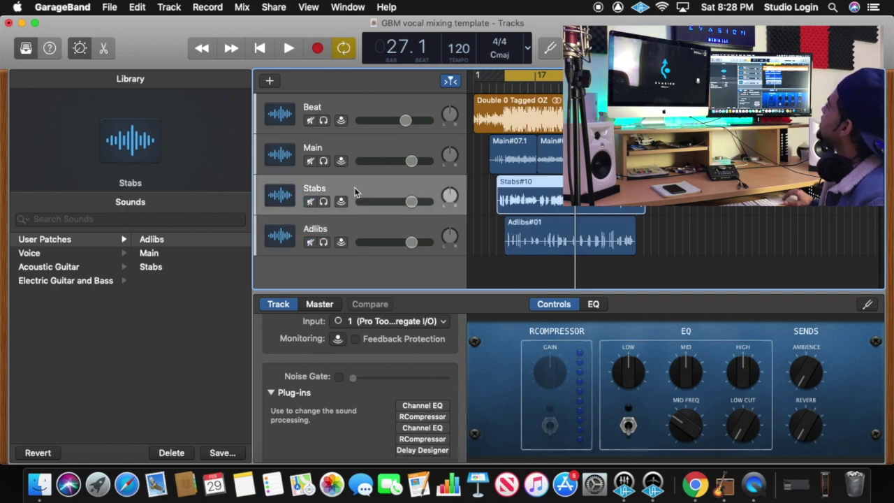
- Open the Stabs track's first Channel EQ, try the Telephone EQ preset, and replace it with Phone Filter Wide Band from EQ Tools
{"action": "left_click", "coordinate": [420, 408]}
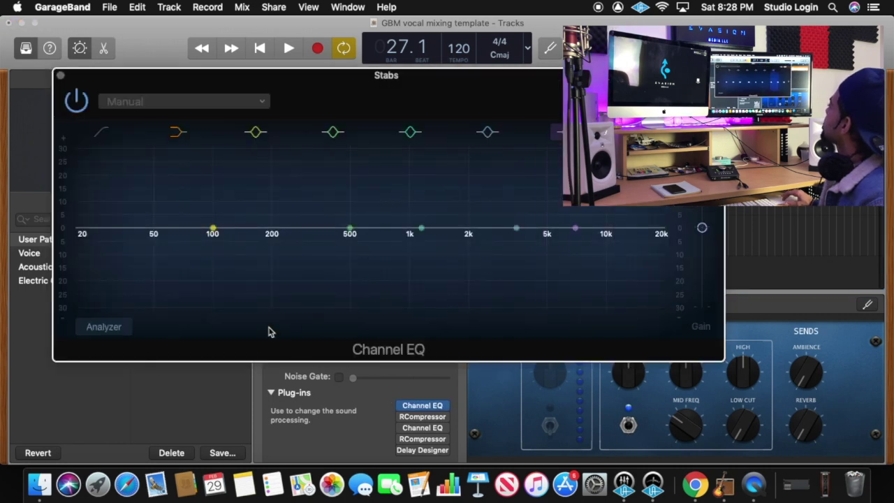
{"action": "left_click", "coordinate": [154, 103]}
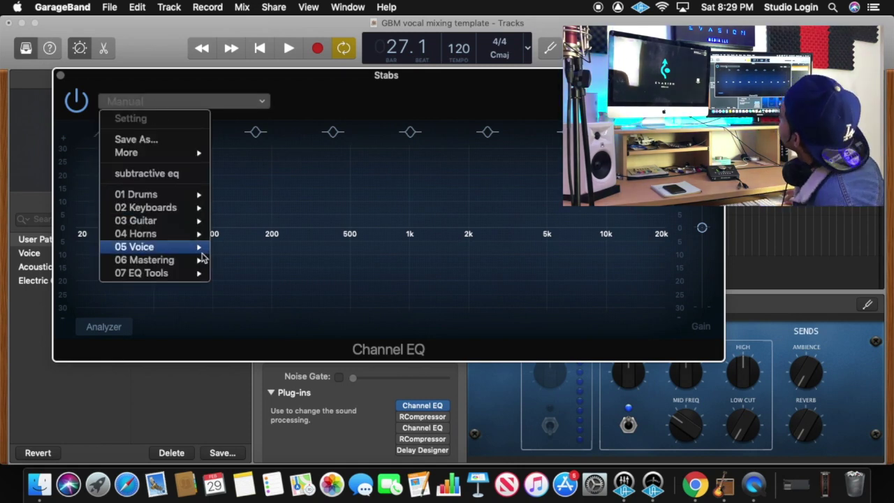
{"action": "mouse_move", "coordinate": [199, 276]}
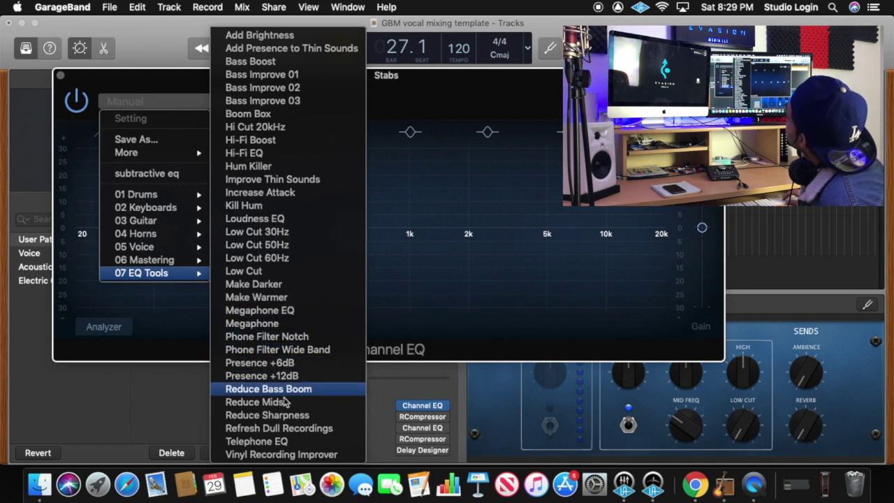
{"action": "left_click", "coordinate": [290, 441]}
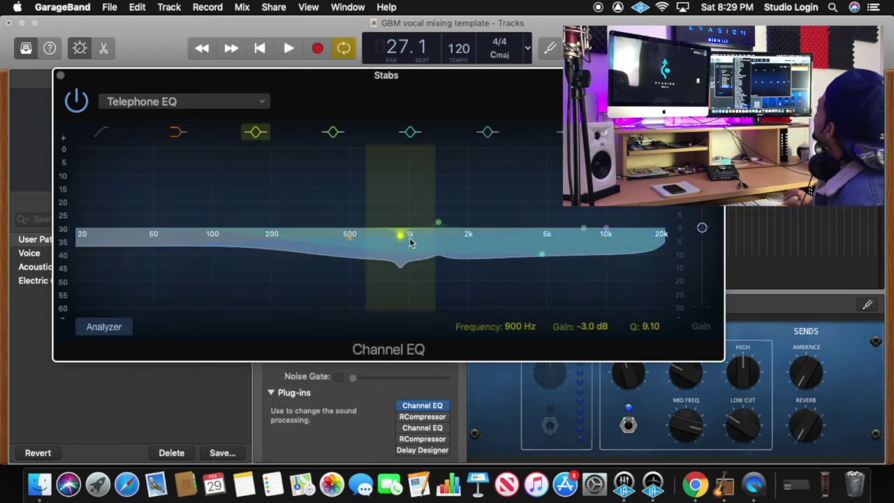
{"action": "left_click", "coordinate": [132, 101]}
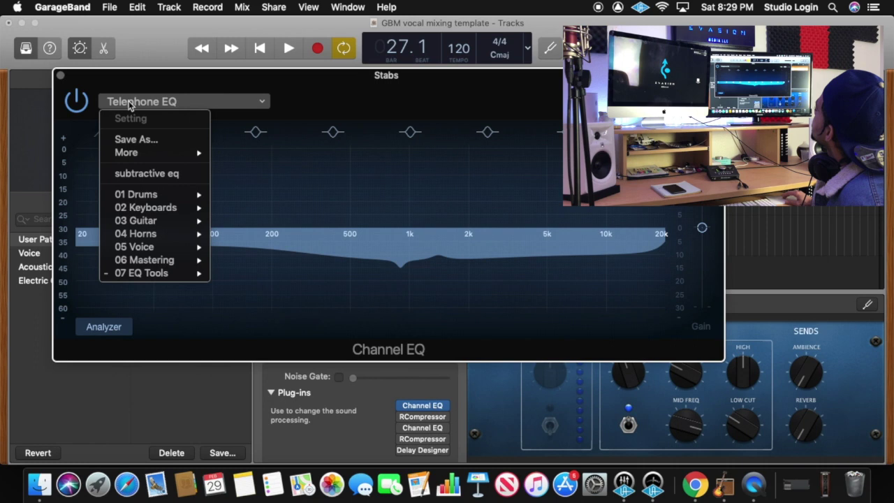
{"action": "mouse_move", "coordinate": [178, 278]}
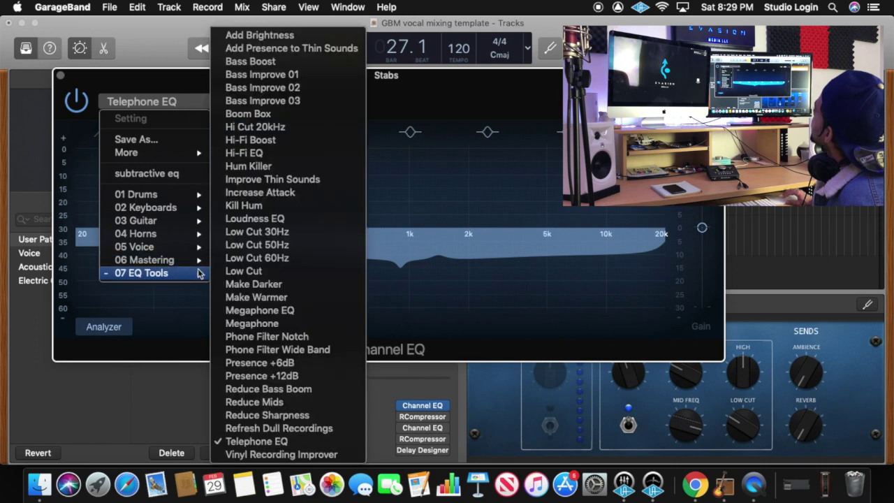
{"action": "left_click", "coordinate": [303, 353]}
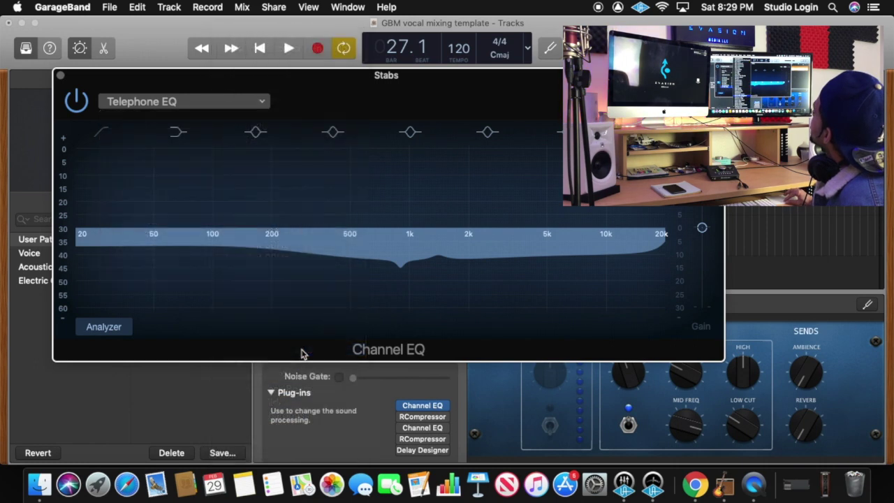
{"action": "left_click", "coordinate": [60, 75]}
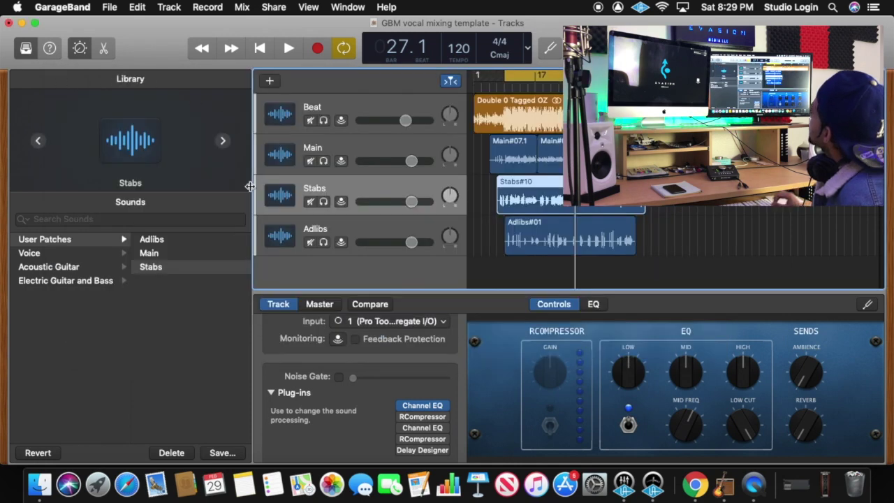
- Play the tracks together, mute the Adlibs track, and stop playback
{"action": "key", "text": "space"}
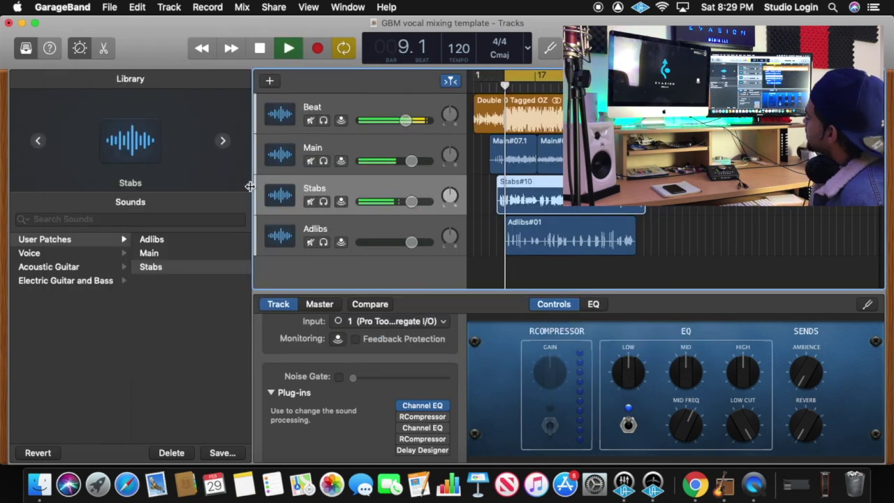
{"action": "left_click", "coordinate": [324, 121]}
{"action": "left_click", "coordinate": [324, 120]}
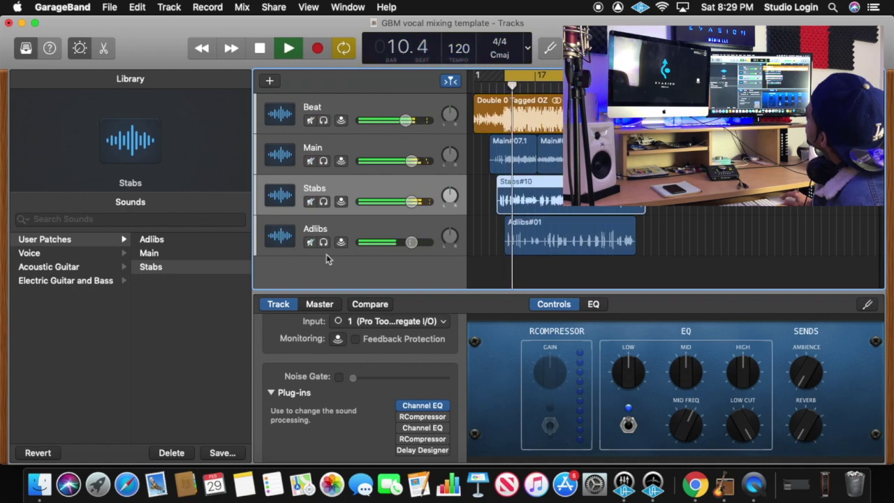
{"action": "left_click", "coordinate": [310, 242]}
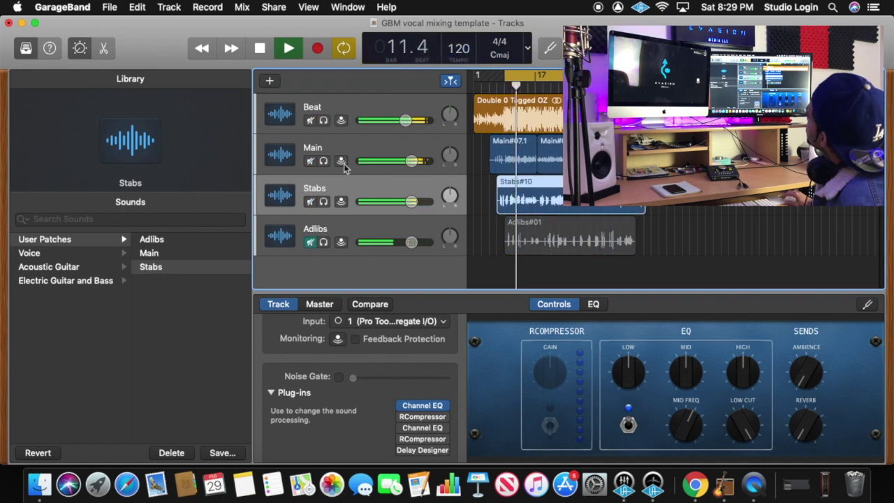
{"action": "key", "text": "space"}
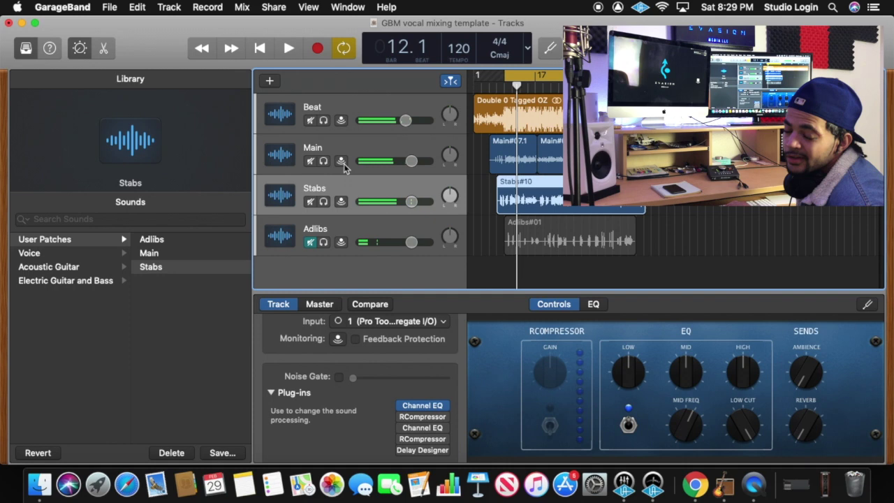
- Examine the Stabs track's Phone Filter Wide Band curve in the Channel EQ while playing the section, then close the EQ
{"action": "left_click", "coordinate": [423, 408]}
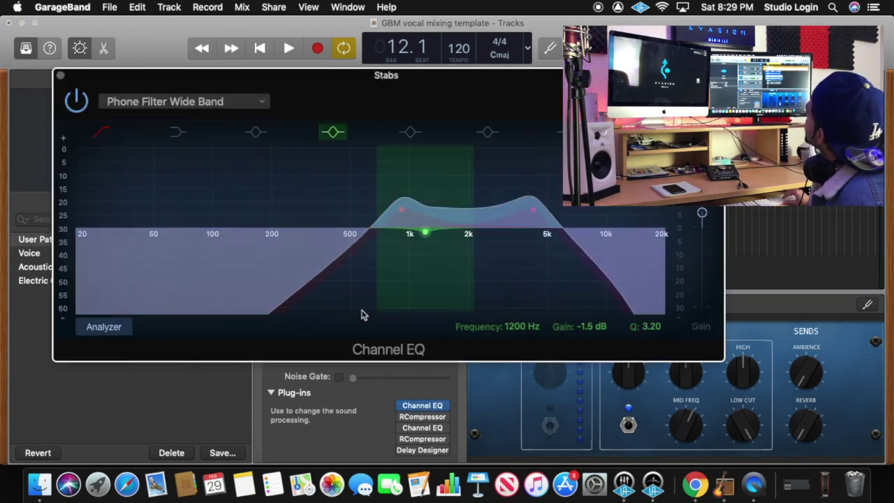
{"action": "key", "text": "space"}
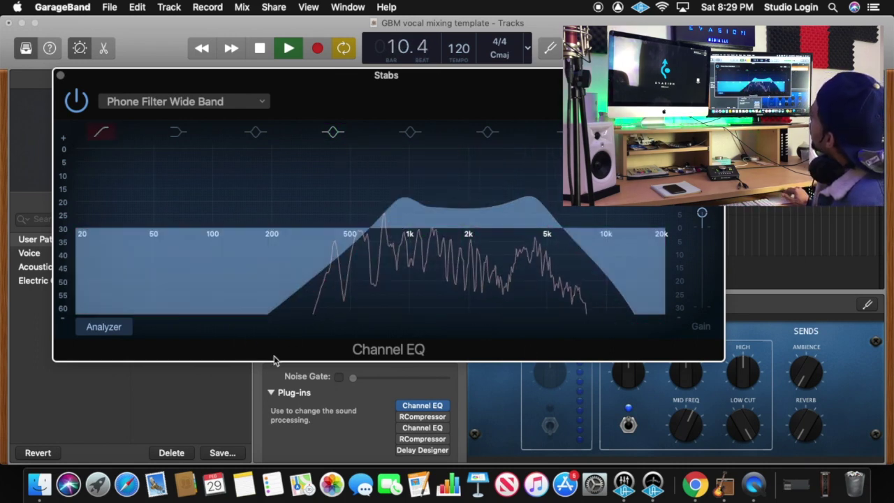
{"action": "key", "text": "space"}
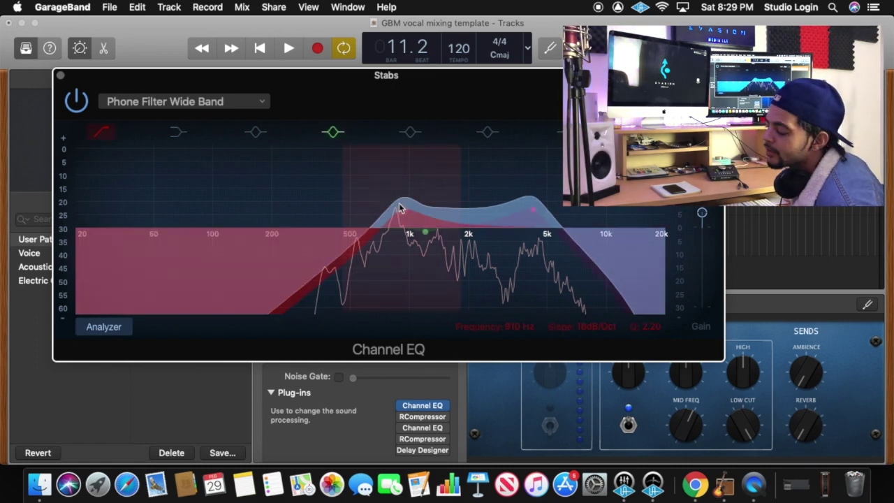
{"action": "left_click", "coordinate": [60, 76]}
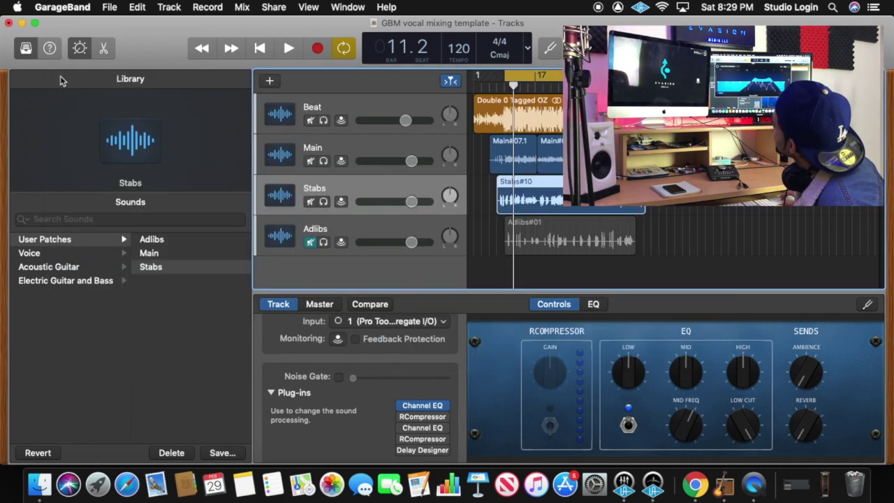
- Enable and open the Stabs track's first RCompressor, setting its threshold to -24.0 and its ratio to 4.66
{"action": "left_click", "coordinate": [402, 417]}
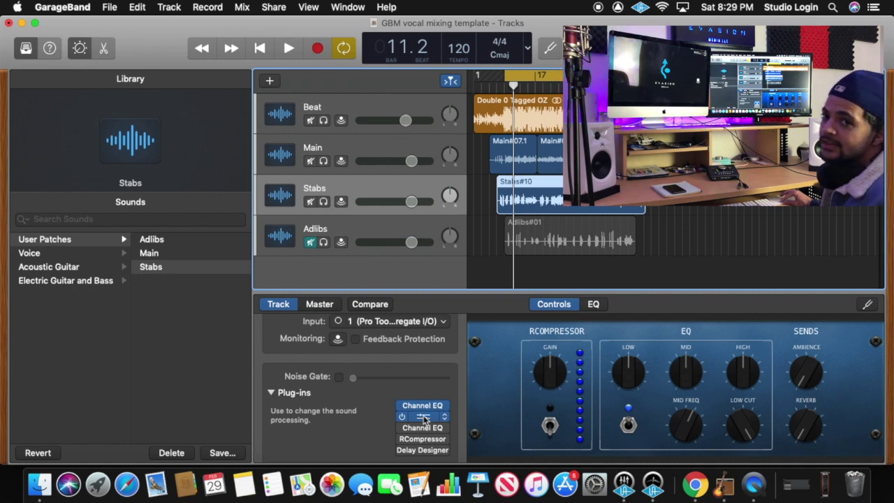
{"action": "left_click", "coordinate": [423, 418]}
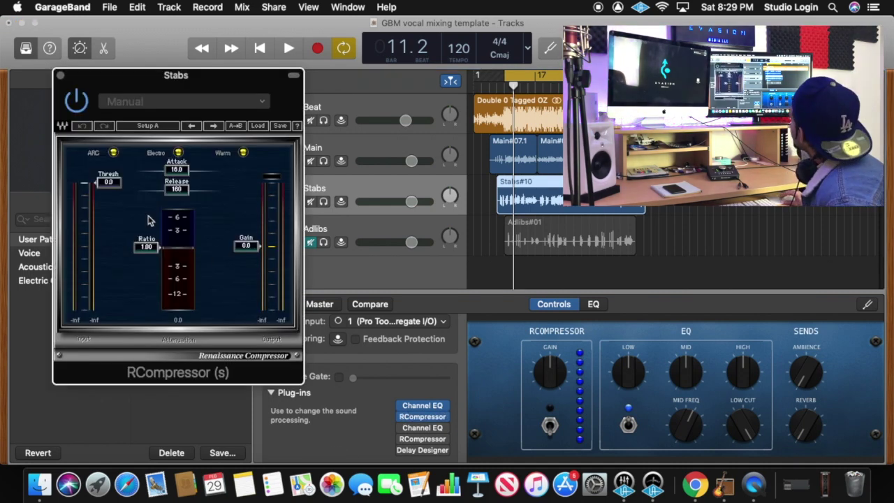
{"action": "left_click_drag", "start_coordinate": [111, 183], "coordinate": [108, 240]}
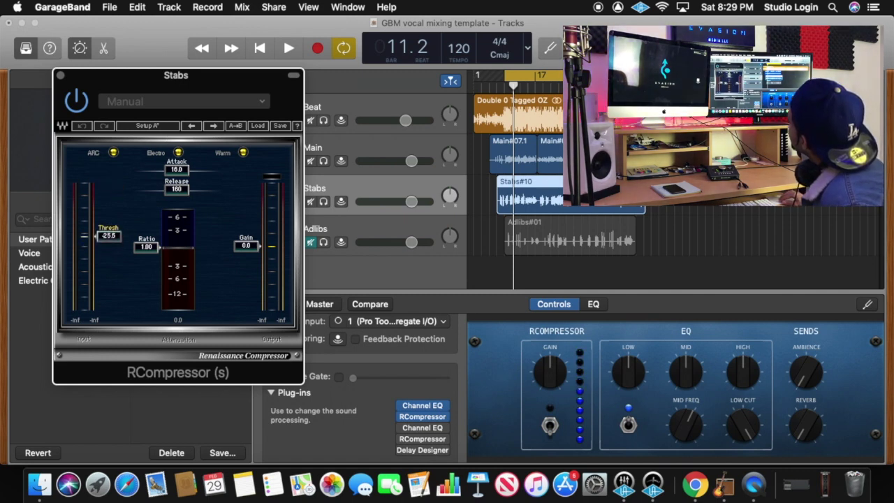
{"action": "left_click_drag", "start_coordinate": [108, 235], "coordinate": [108, 231]}
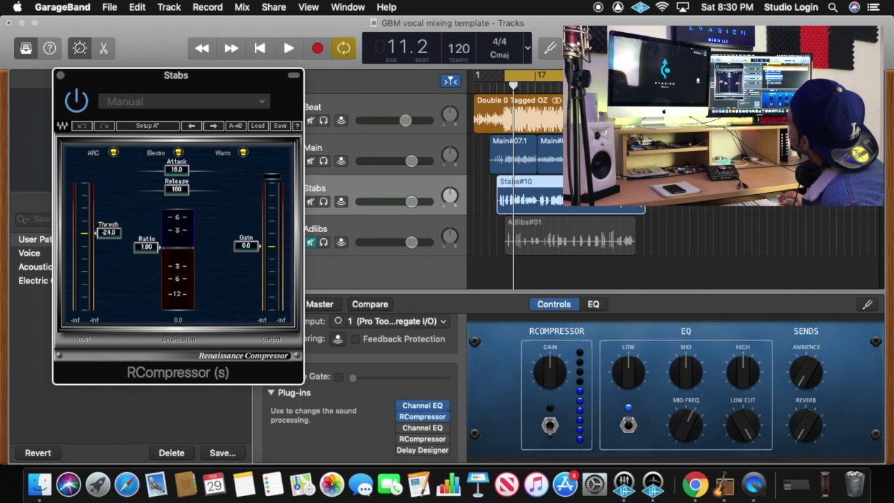
{"action": "left_click_drag", "start_coordinate": [146, 246], "coordinate": [146, 255]}
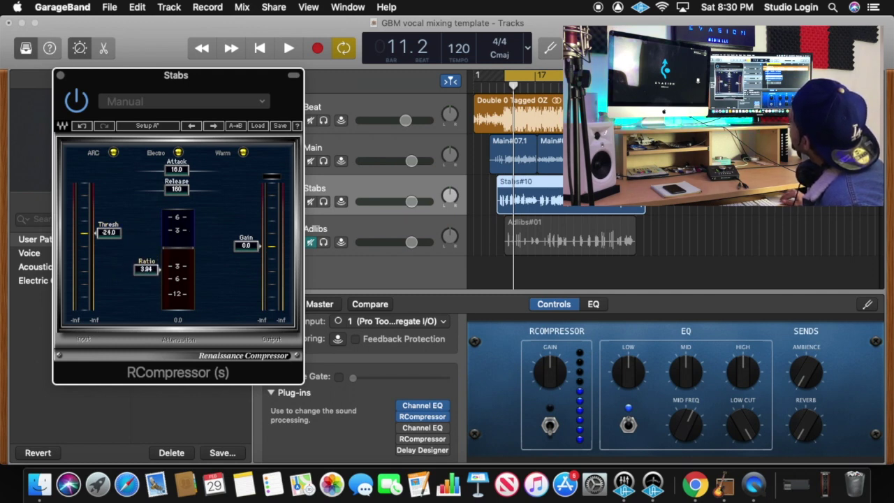
- Set the Stabs compressor's attack to 0.50 and, while listening, its release to 40.3 and gain to 4.3, then stop playback
{"action": "left_click_drag", "start_coordinate": [176, 172], "coordinate": [143, 170]}
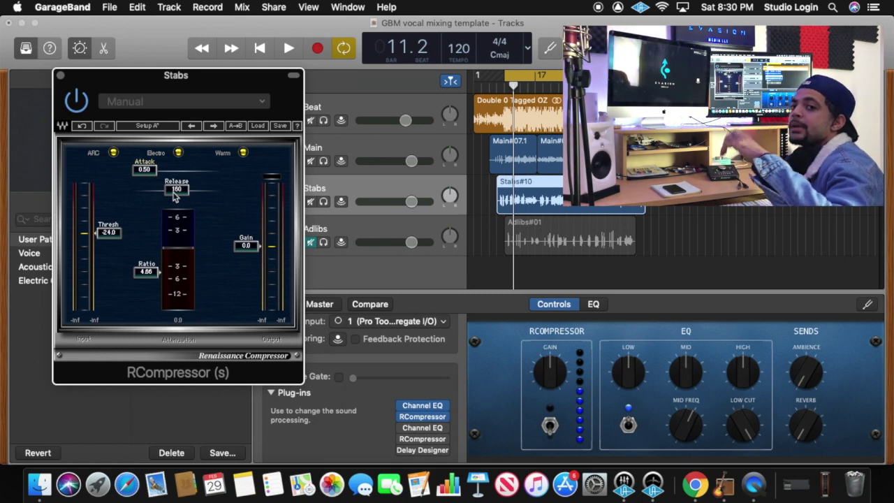
{"action": "left_click_drag", "start_coordinate": [175, 197], "coordinate": [163, 196]}
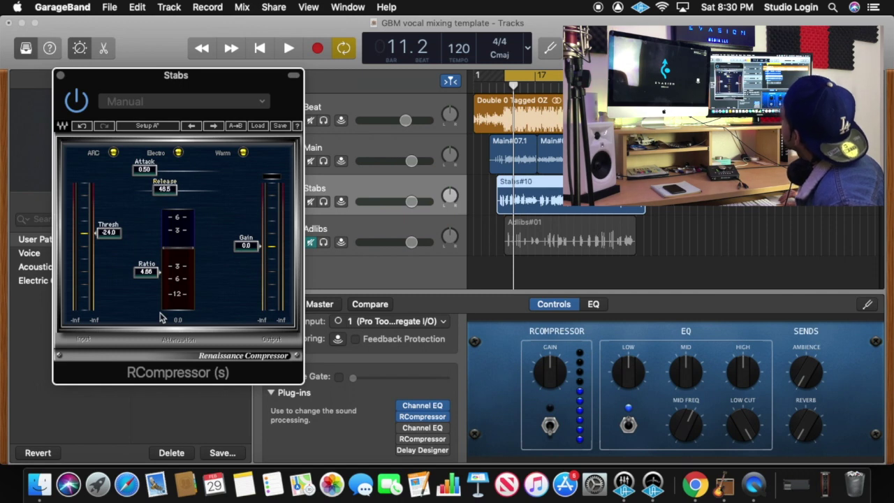
{"action": "key", "text": "space"}
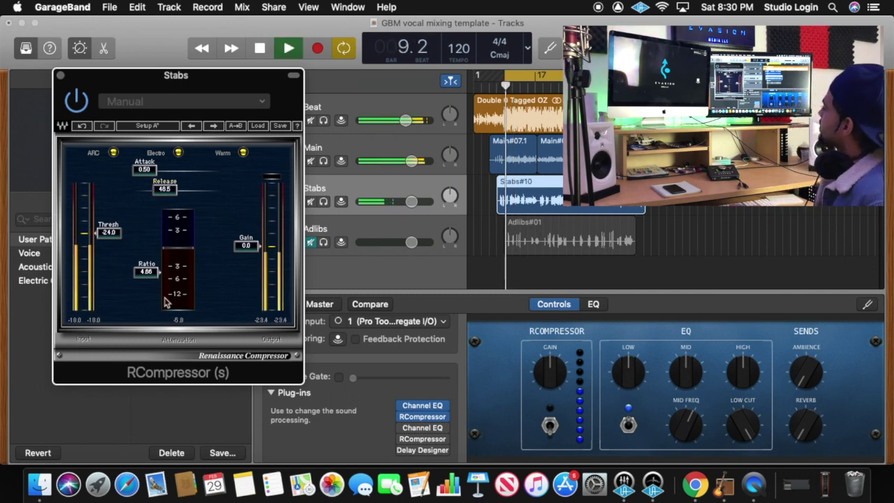
{"action": "left_click_drag", "start_coordinate": [165, 190], "coordinate": [163, 190]}
{"action": "left_click_drag", "start_coordinate": [245, 245], "coordinate": [246, 236]}
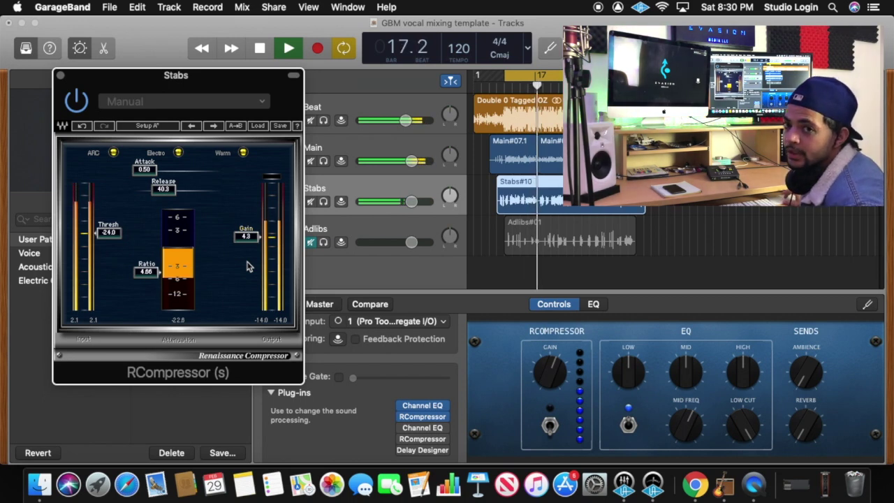
{"action": "key", "text": "space"}
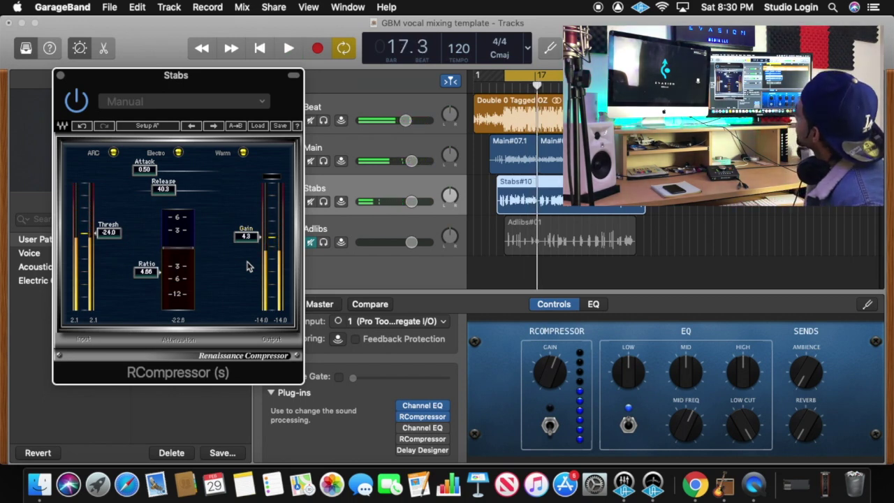
- Replace the Stabs track's second Channel EQ with the Waves RVerb (s) plug-in
{"action": "mouse_move", "coordinate": [430, 429]}
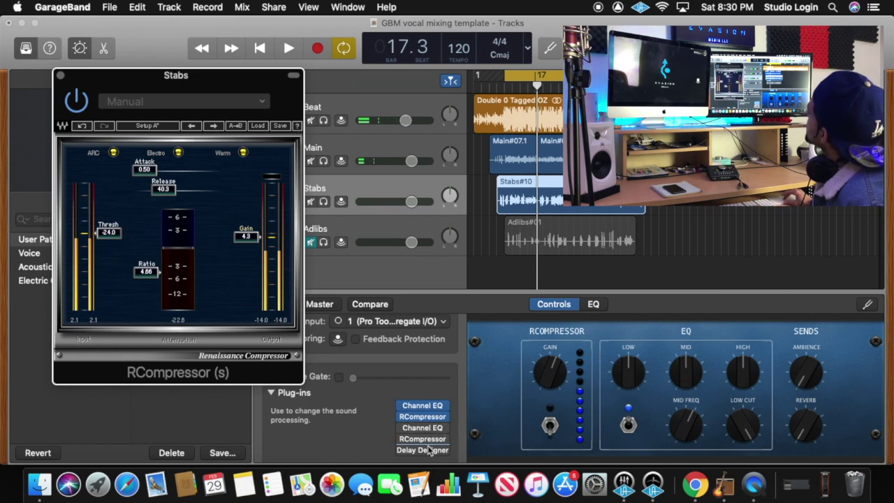
{"action": "mouse_move", "coordinate": [422, 452]}
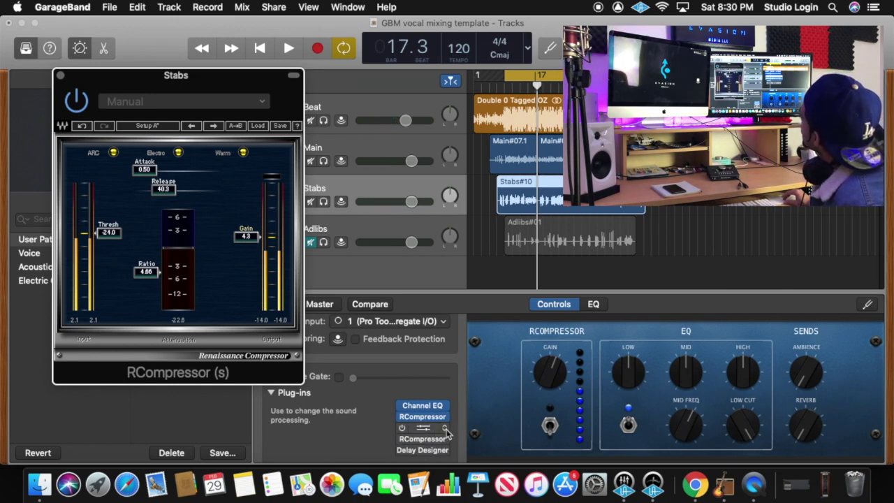
{"action": "left_click", "coordinate": [446, 430]}
{"action": "mouse_move", "coordinate": [493, 458]}
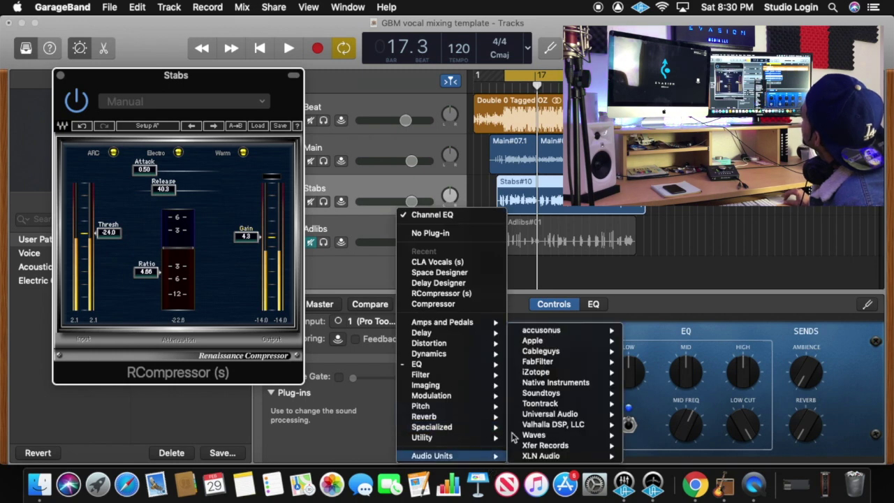
{"action": "mouse_move", "coordinate": [476, 438]}
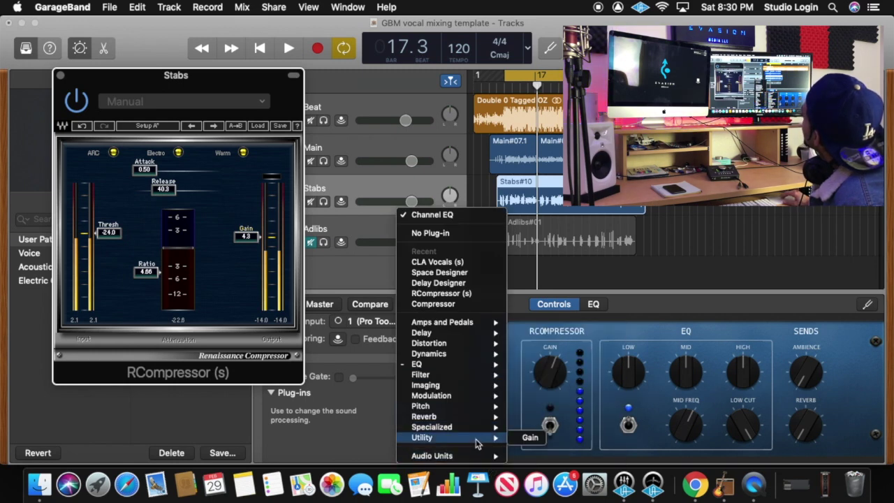
{"action": "mouse_move", "coordinate": [577, 436]}
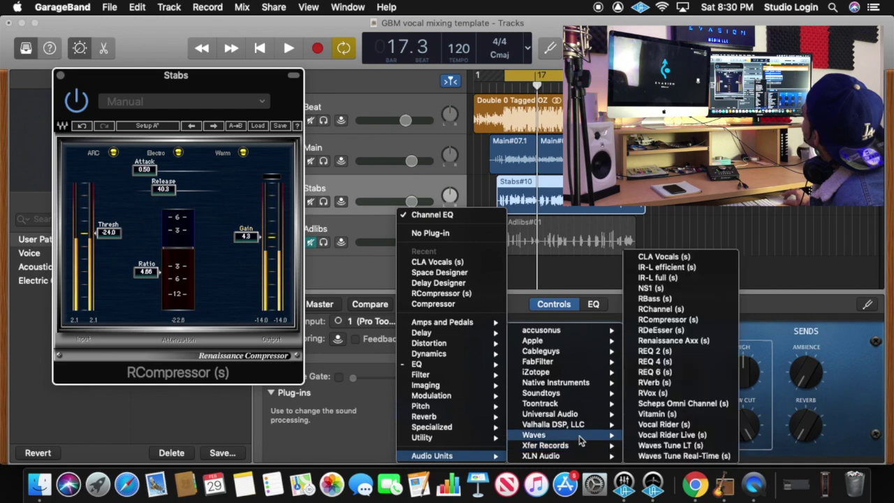
{"action": "left_click", "coordinate": [653, 382]}
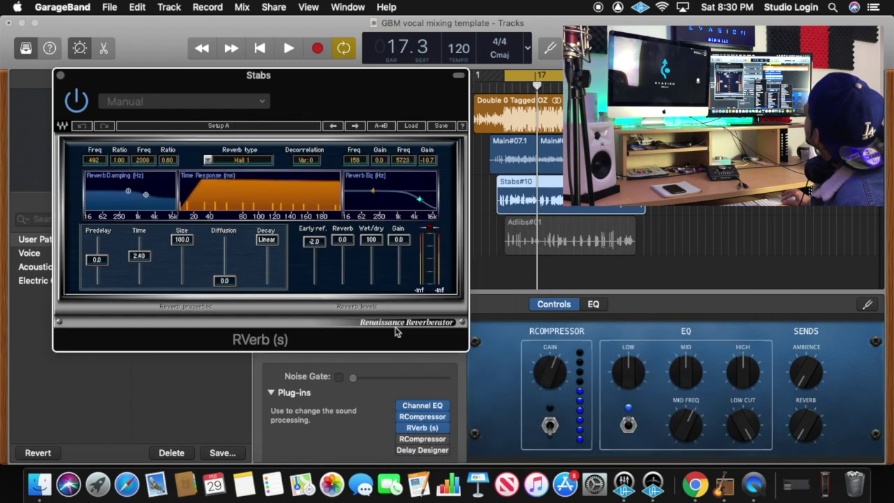
- Load the Small Hall factory preset in the Stabs track's RVerb
{"action": "left_click", "coordinate": [135, 99]}
{"action": "mouse_move", "coordinate": [177, 174]}
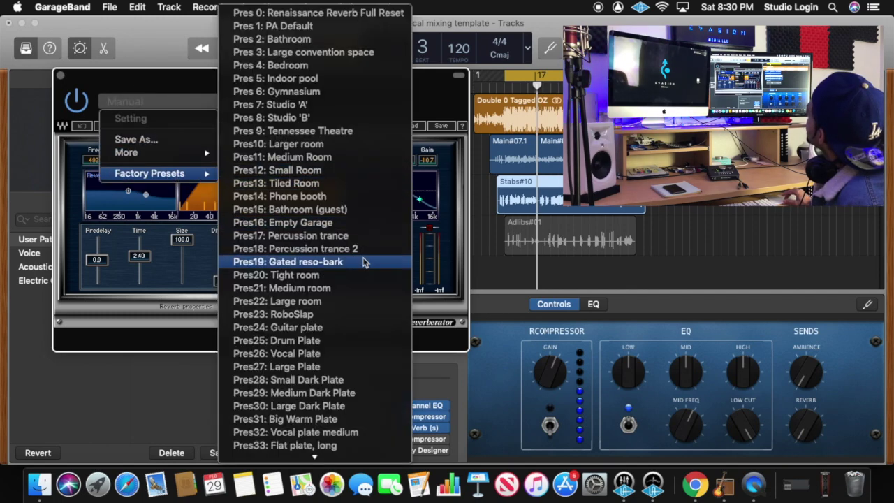
{"action": "scroll", "coordinate": [363, 261], "scroll_direction": "down", "scroll_amount": 5}
{"action": "scroll", "coordinate": [363, 261], "scroll_direction": "down", "scroll_amount": 1}
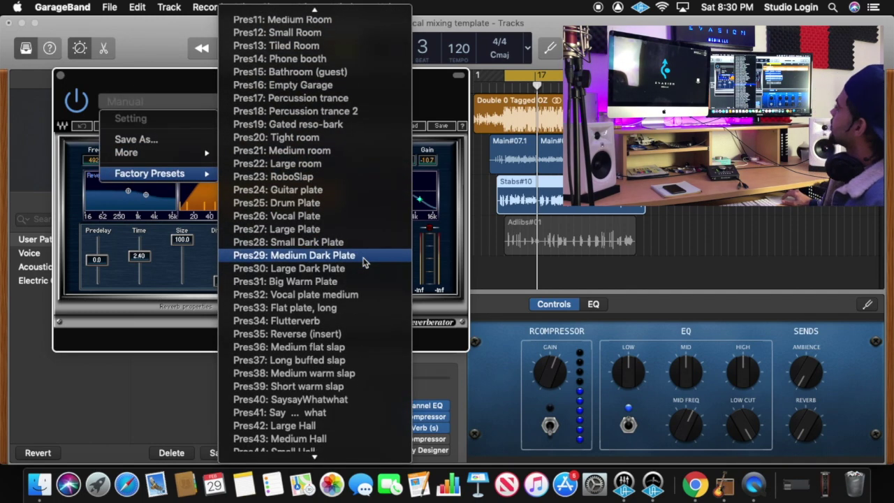
{"action": "scroll", "coordinate": [363, 262], "scroll_direction": "down", "scroll_amount": 3}
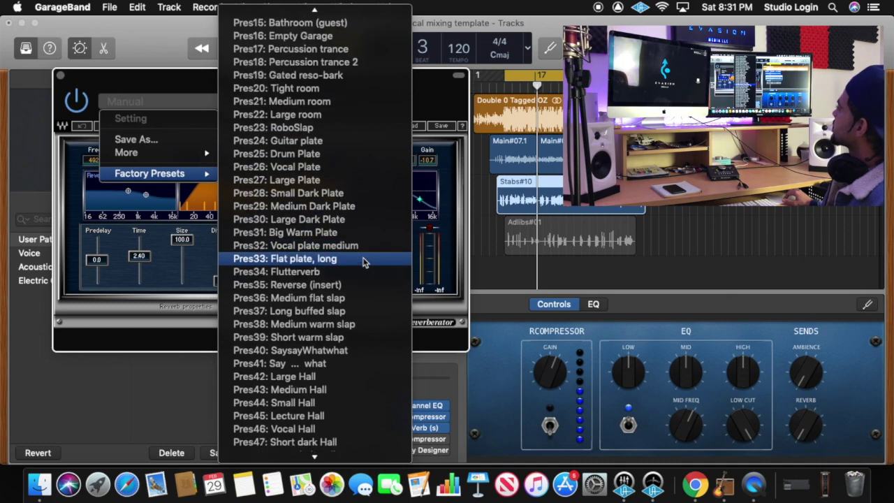
{"action": "left_click", "coordinate": [307, 405]}
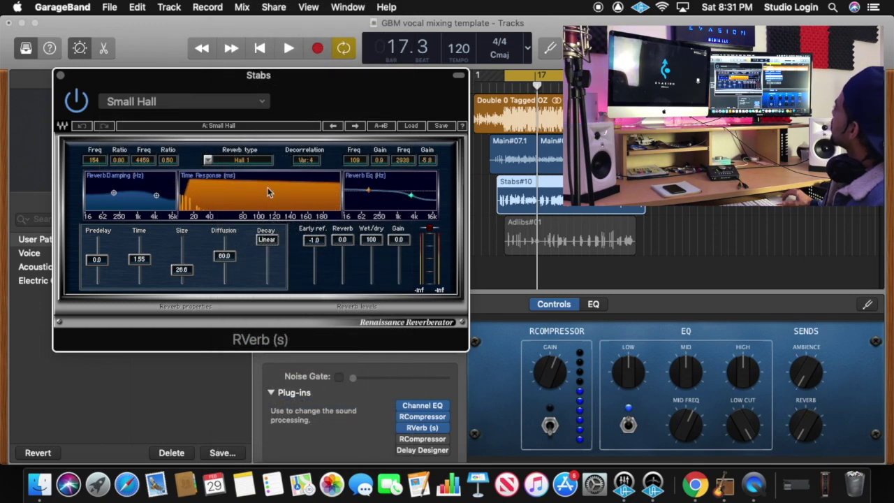
- While playing the section, set the Stabs reverb's wet/dry to 25, then stop playback
{"action": "key", "text": "space"}
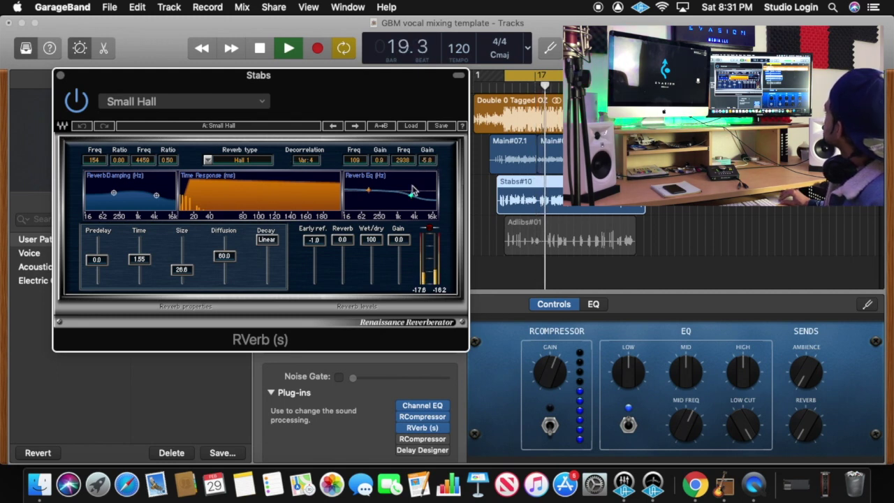
{"action": "left_click_drag", "start_coordinate": [375, 240], "coordinate": [374, 270]}
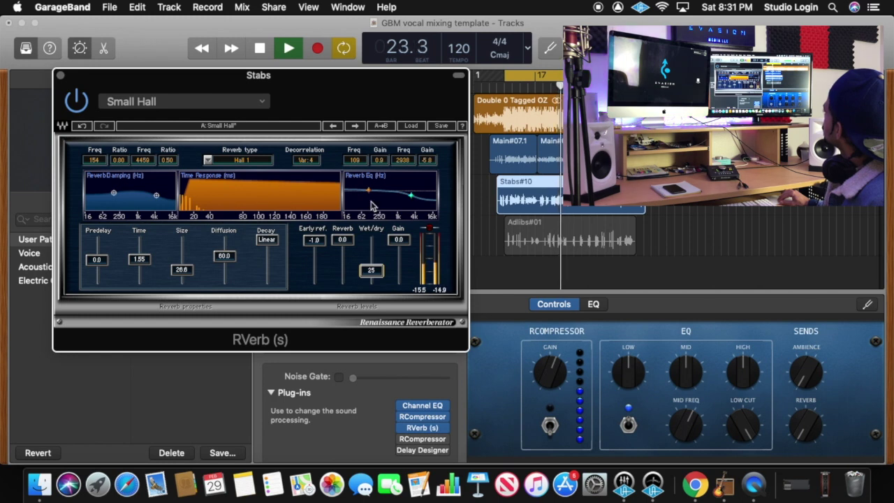
{"action": "key", "text": "space"}
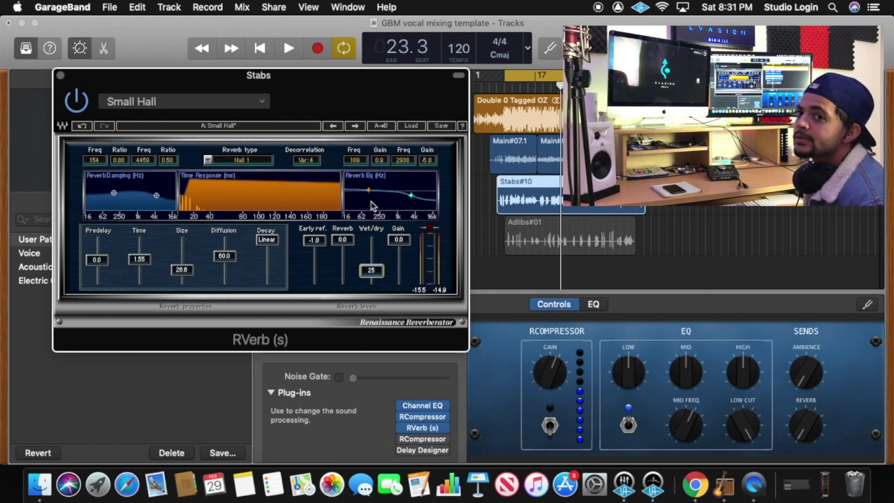
- Replay the section to hear the Stabs reverb in the mix, closing RVerb and stopping playback
{"action": "key", "text": "space"}
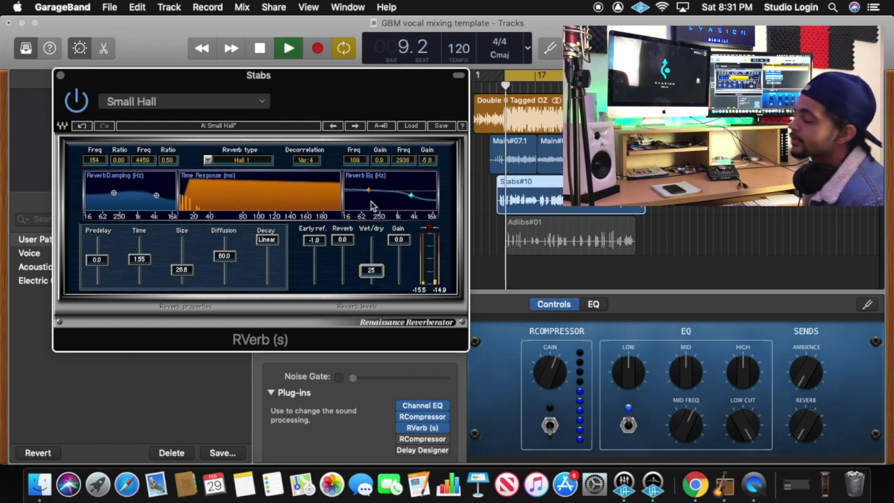
{"action": "left_click", "coordinate": [61, 76]}
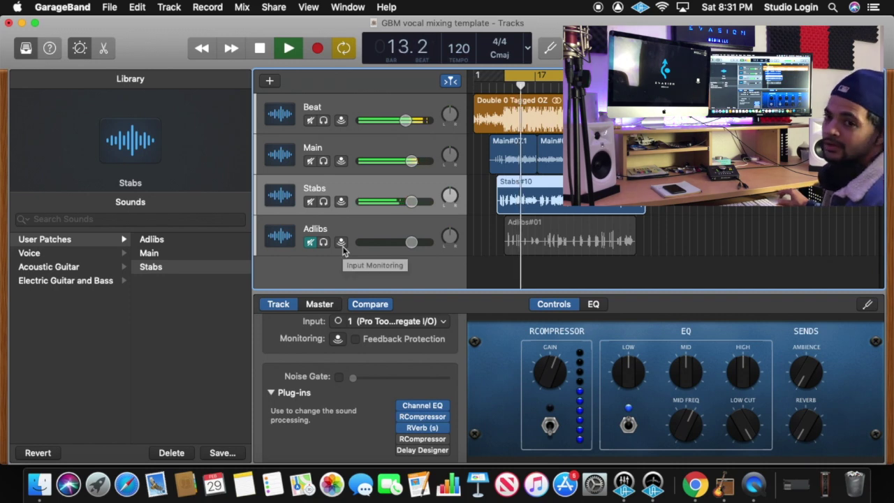
{"action": "key", "text": "space"}
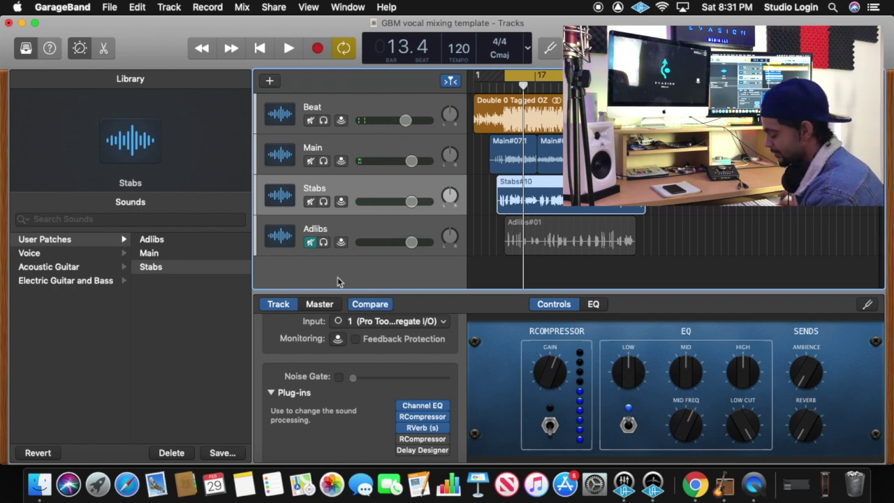
- Unmute and select the Adlibs track, then enable and open its Channel EQ
{"action": "left_click", "coordinate": [310, 242]}
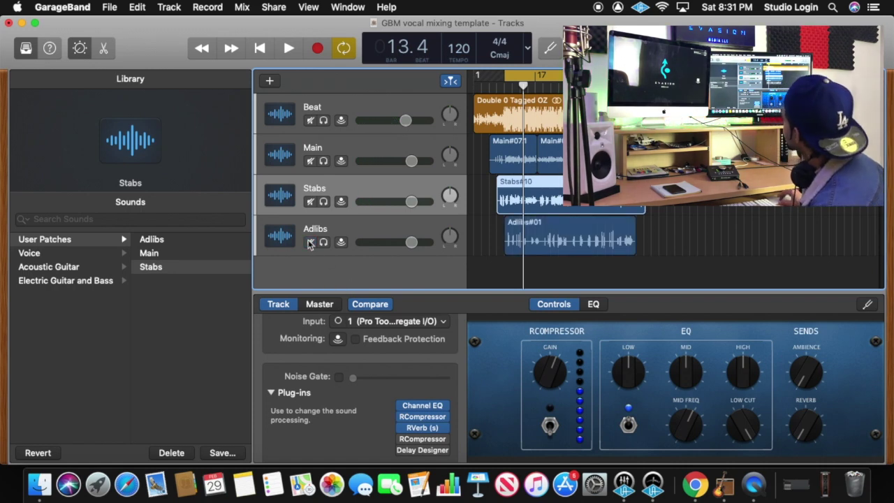
{"action": "left_click", "coordinate": [349, 235]}
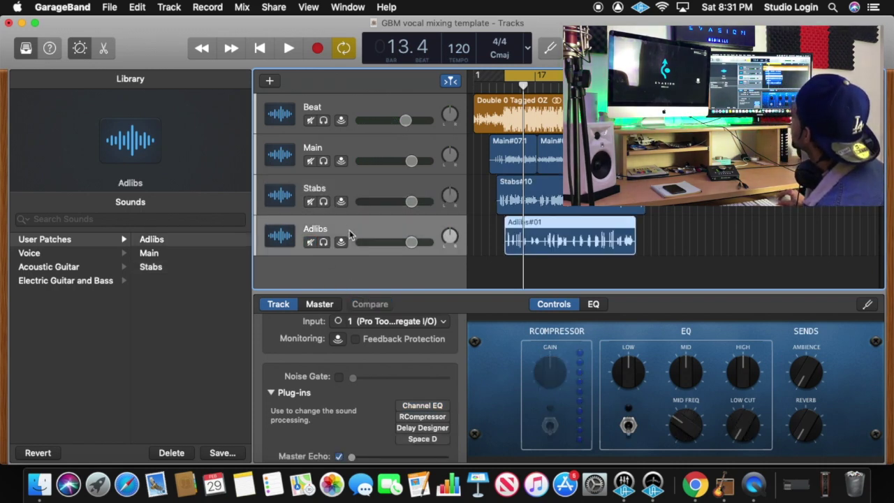
{"action": "left_click", "coordinate": [425, 407]}
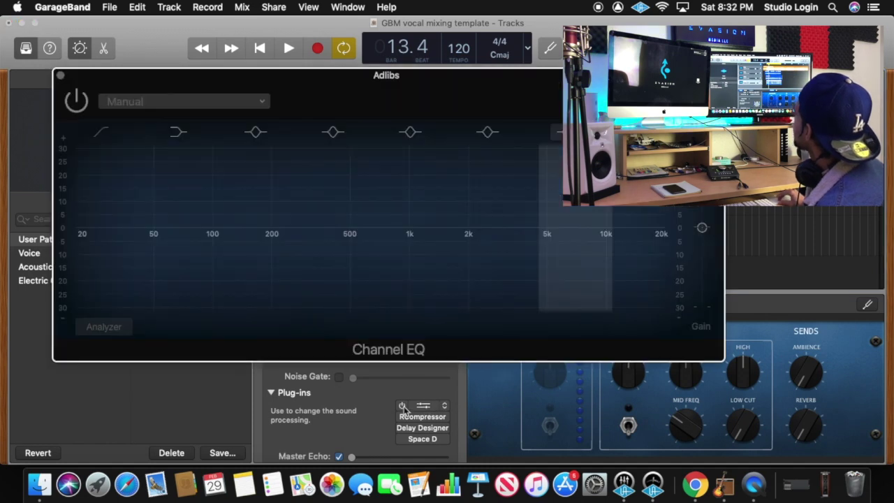
- Try the Megaphone preset from EQ Tools in the Adlibs Channel EQ while playing the section with the analyzer on
{"action": "left_click", "coordinate": [225, 105]}
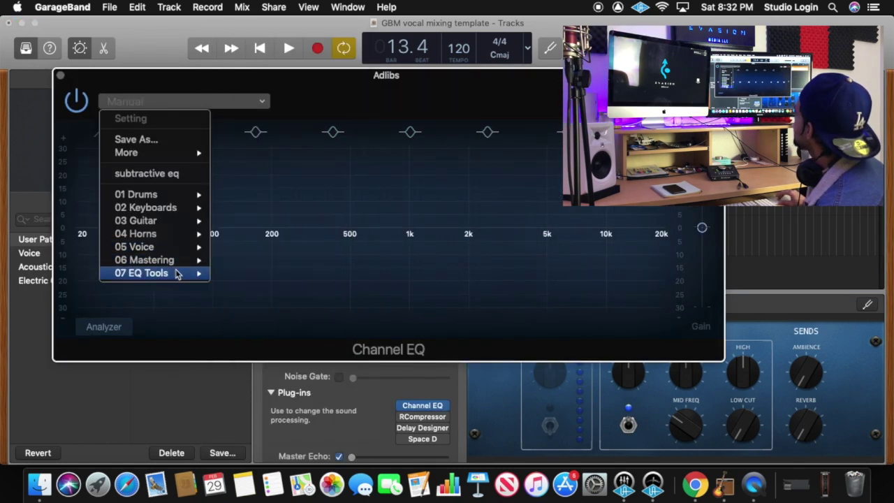
{"action": "mouse_move", "coordinate": [176, 274]}
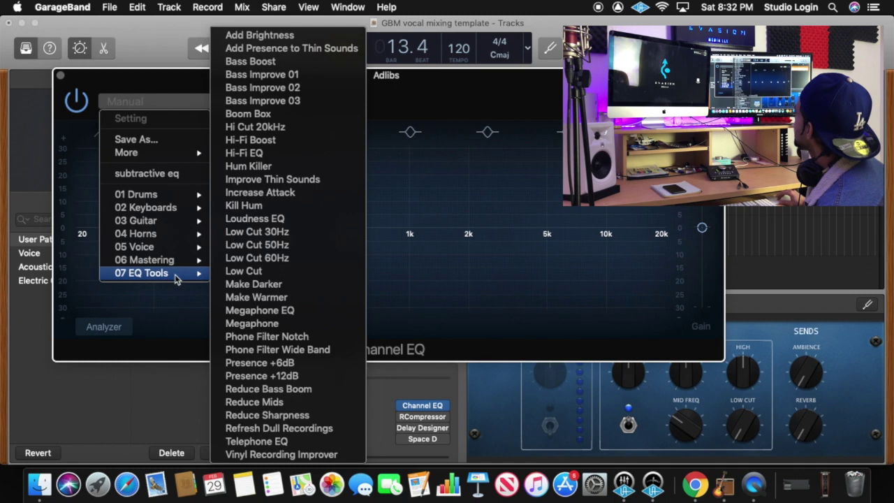
{"action": "left_click", "coordinate": [302, 322]}
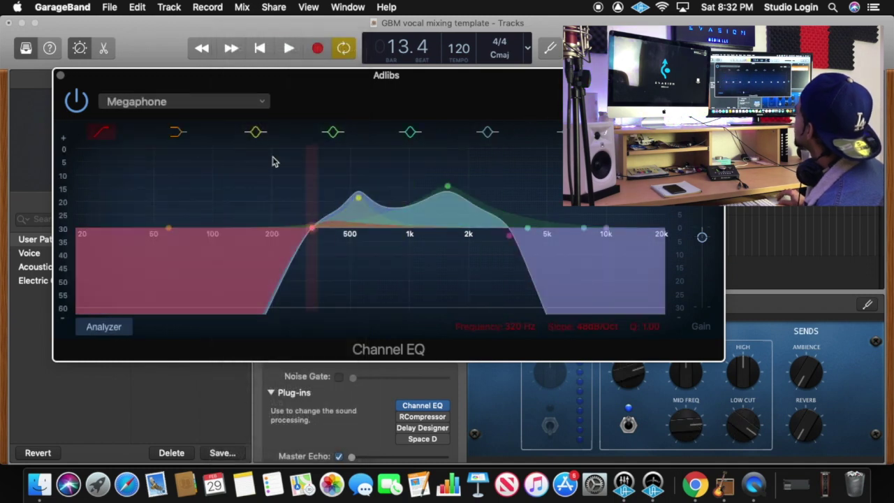
{"action": "key", "text": "space"}
{"action": "left_click", "coordinate": [97, 326]}
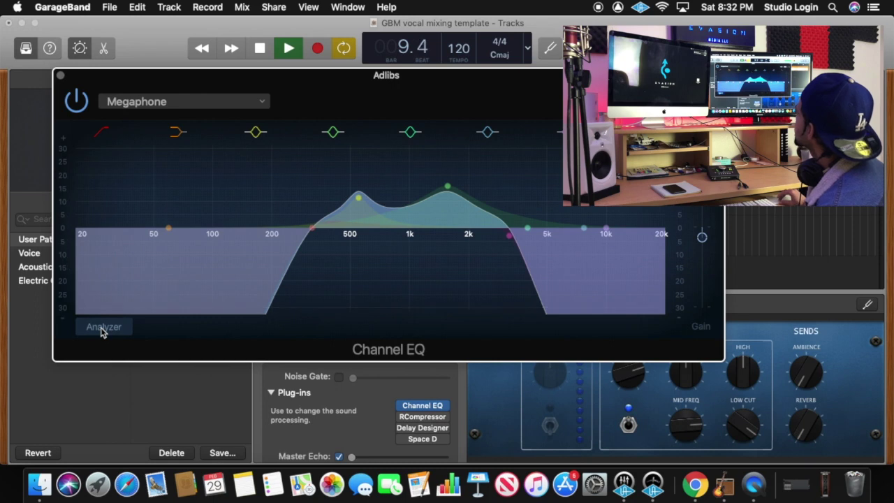
{"action": "left_click", "coordinate": [116, 335]}
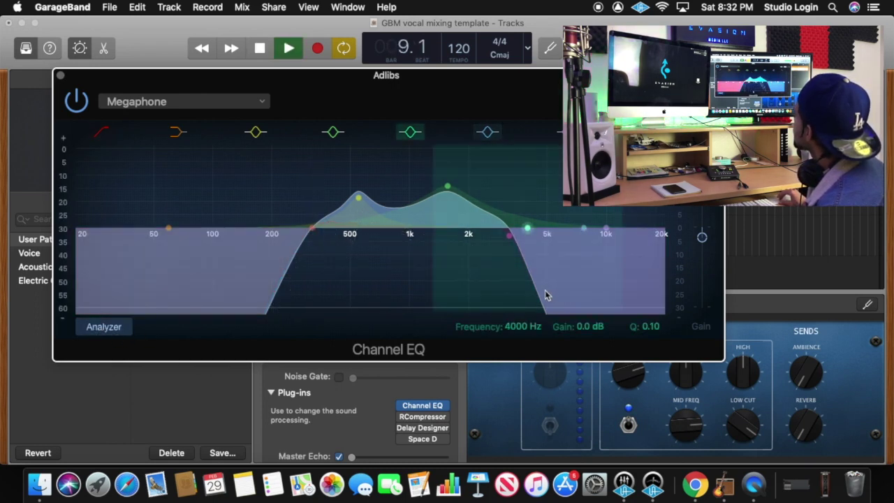
- Load the Phone Filter Notch preset from EQ Tools in the Adlibs Channel EQ, then close the EQ and listen to the section
{"action": "left_click", "coordinate": [125, 101]}
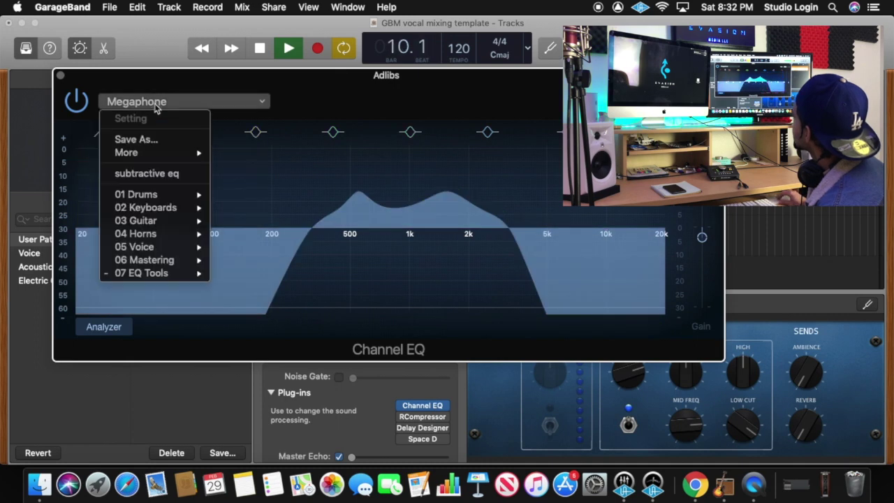
{"action": "mouse_move", "coordinate": [185, 275]}
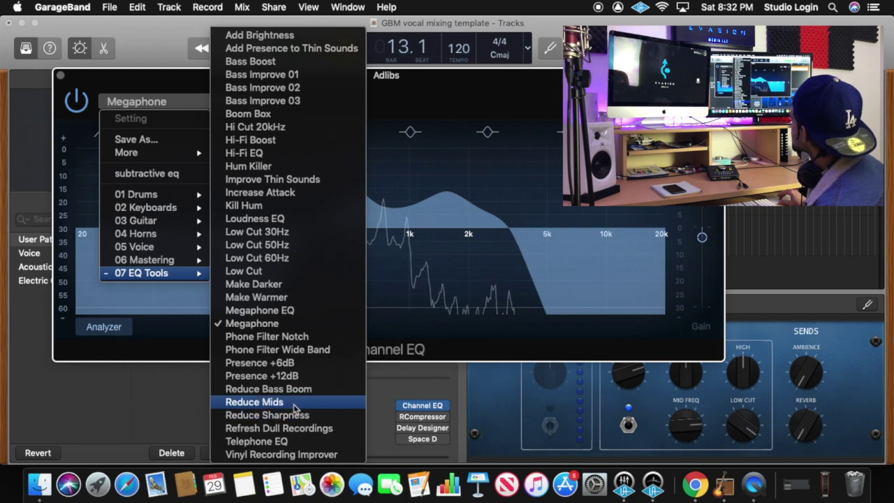
{"action": "left_click", "coordinate": [287, 336]}
{"action": "key", "text": "space"}
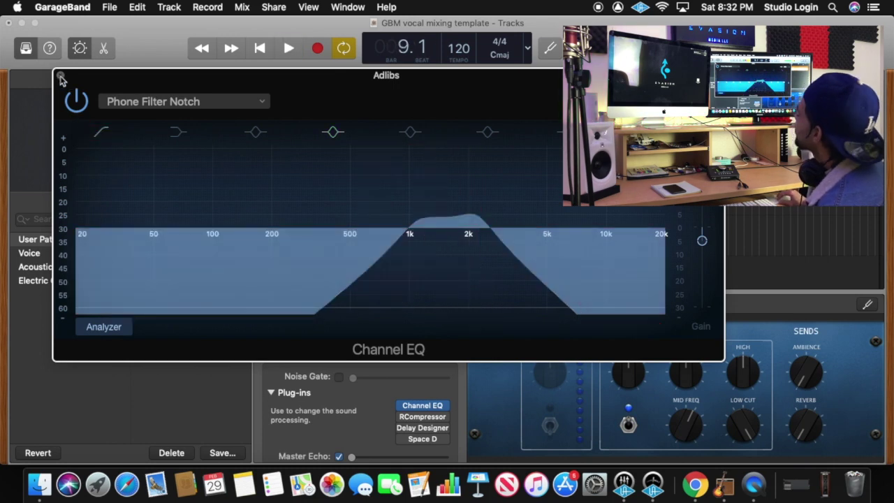
{"action": "left_click", "coordinate": [60, 76]}
{"action": "key", "text": "space"}
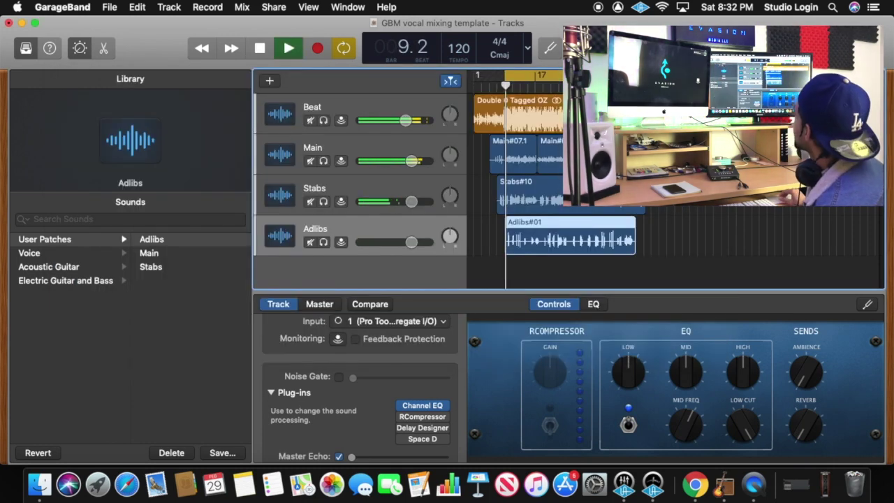
{"action": "key", "text": "space"}
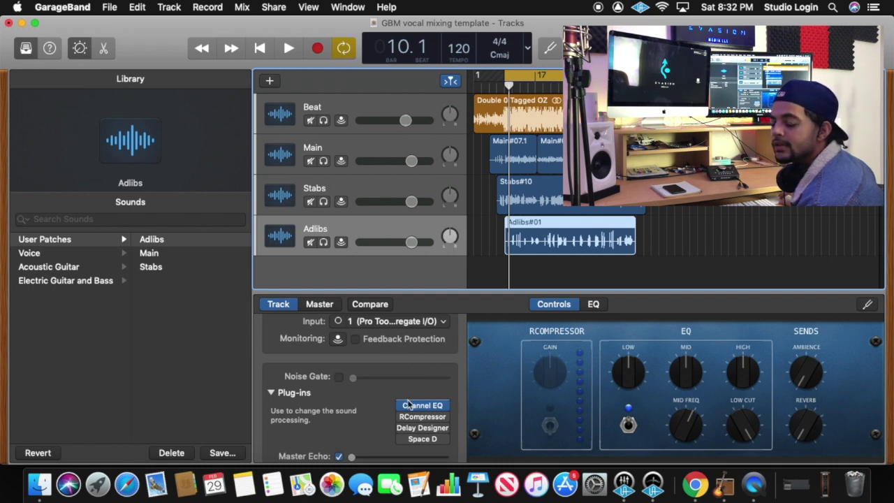
- Enable and open the Adlibs track's RCompressor and set its attack to 1.00
{"action": "mouse_move", "coordinate": [423, 418]}
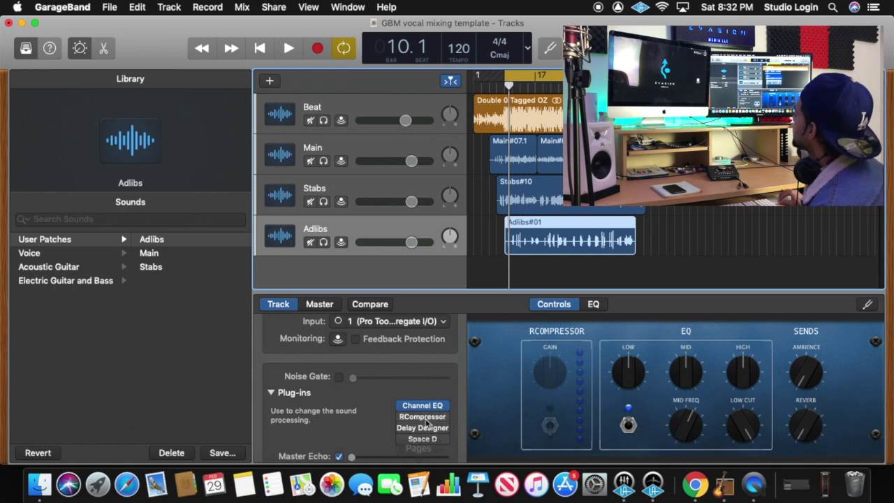
{"action": "left_click", "coordinate": [402, 417]}
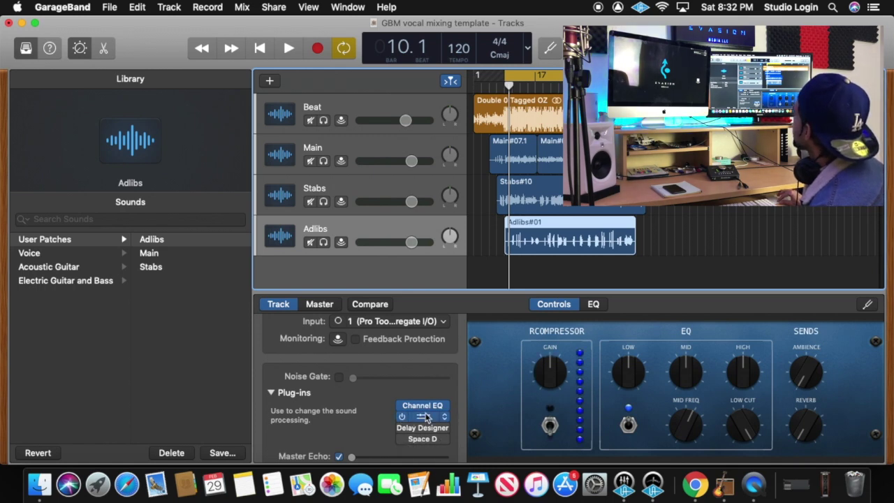
{"action": "left_click", "coordinate": [427, 417]}
{"action": "left_click_drag", "start_coordinate": [163, 157], "coordinate": [153, 156]}
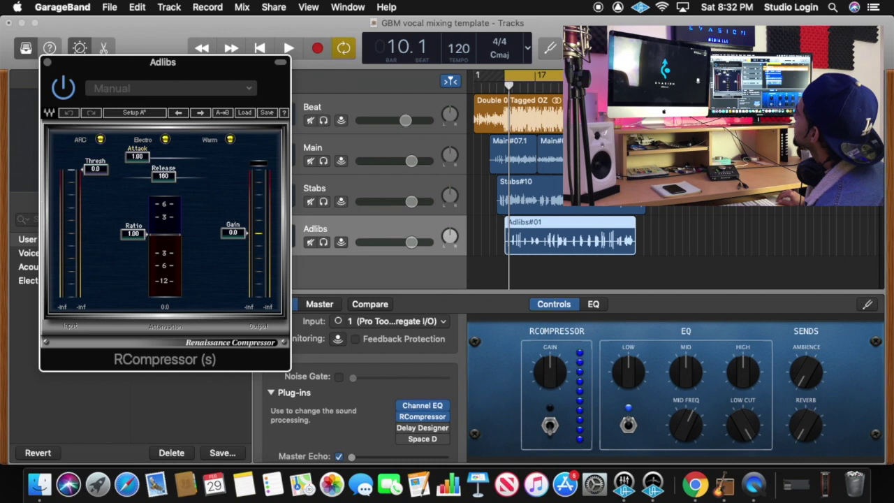
- Set the Adlibs compressor's release to 45.0, ratio to 3.03 and threshold to -24.5
{"action": "left_click_drag", "start_coordinate": [164, 175], "coordinate": [148, 176]}
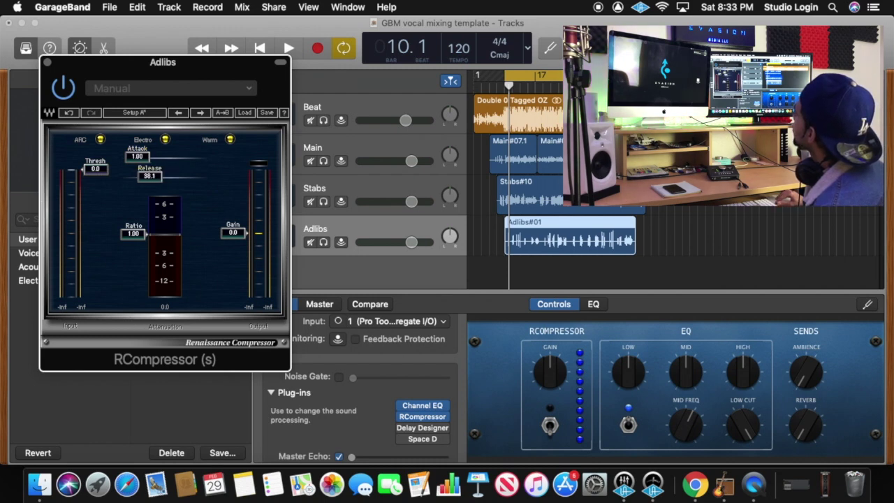
{"action": "left_click_drag", "start_coordinate": [143, 238], "coordinate": [142, 256]}
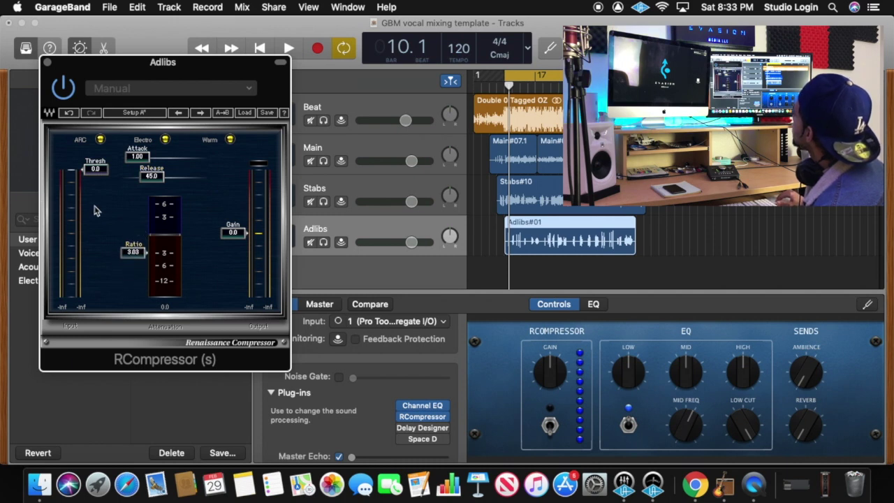
{"action": "left_click_drag", "start_coordinate": [96, 170], "coordinate": [96, 221]}
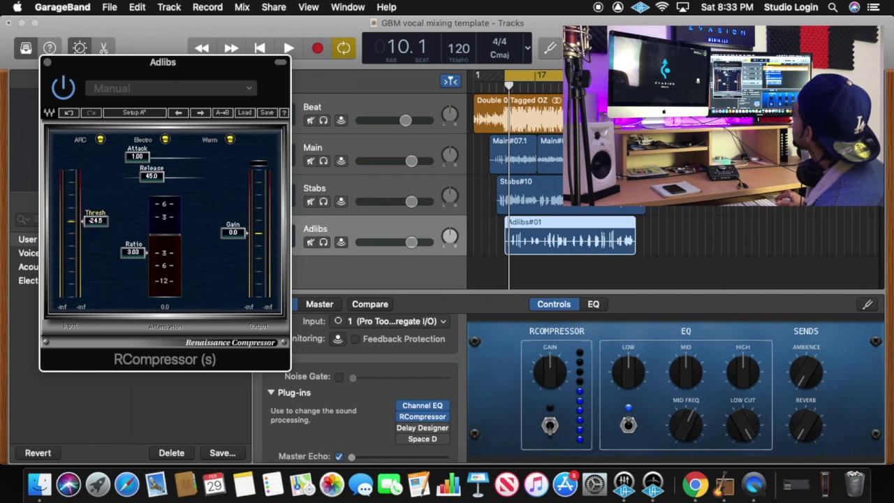
- Set the Adlibs RCompressor's threshold to -24.0 and output gain to 7.0 while playing the section, and close it
{"action": "left_click_drag", "start_coordinate": [96, 221], "coordinate": [96, 220]}
{"action": "key", "text": "space"}
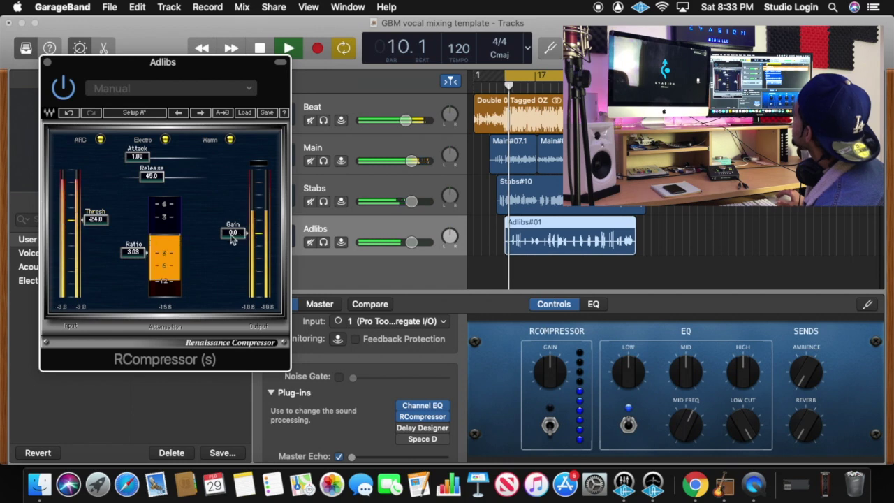
{"action": "left_click_drag", "start_coordinate": [239, 238], "coordinate": [239, 216]}
{"action": "left_click_drag", "start_coordinate": [144, 250], "coordinate": [144, 250]}
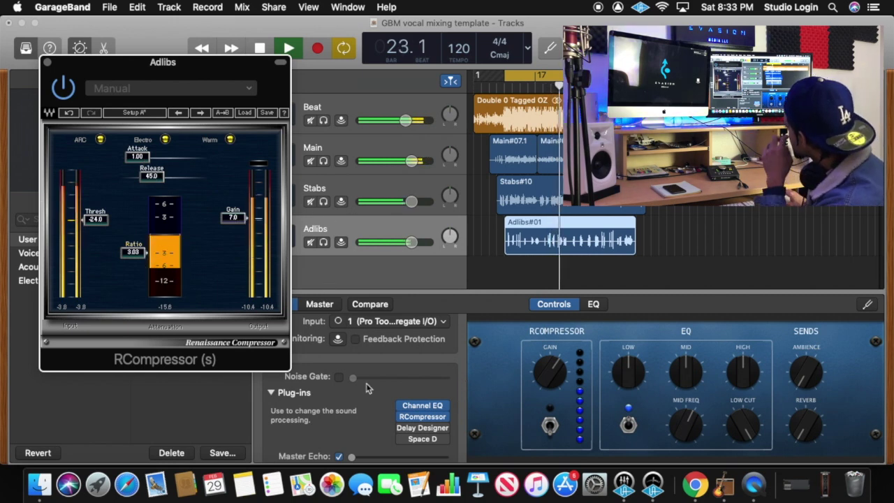
{"action": "key", "text": "space"}
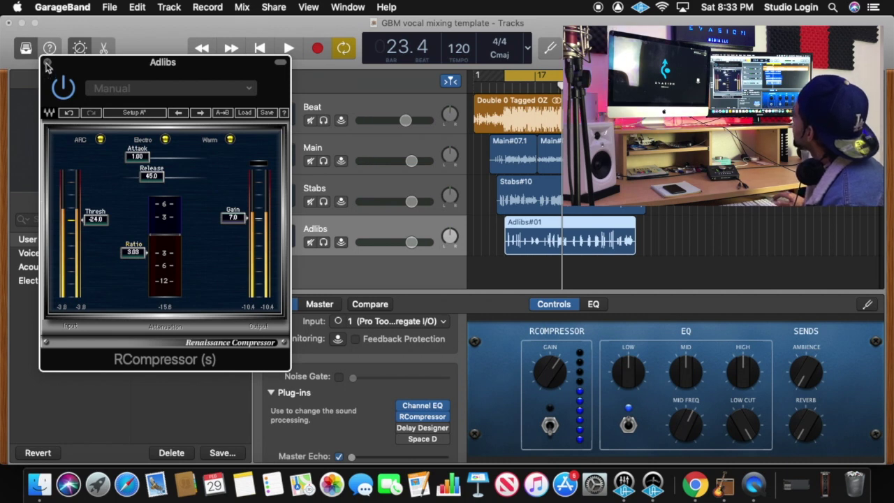
{"action": "left_click", "coordinate": [47, 63]}
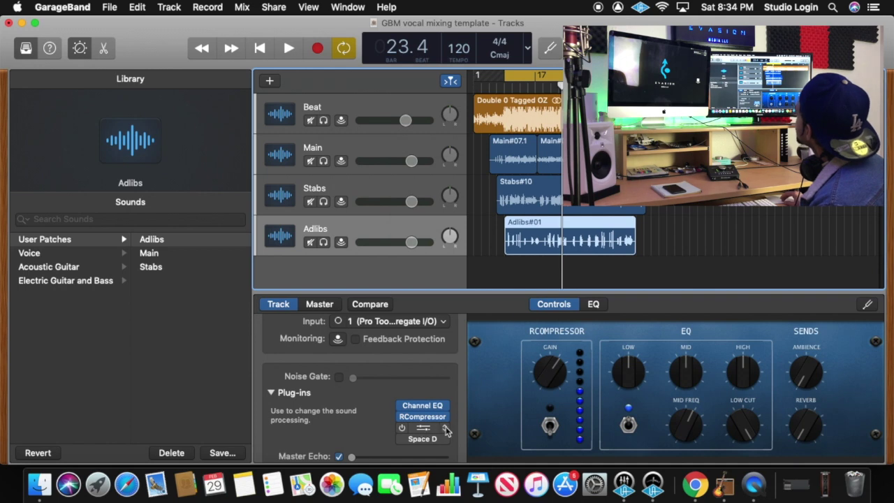
- Look through the available plug-ins for the Adlibs delay slot, choose Delay Designer, and open its settings
{"action": "left_click", "coordinate": [446, 429]}
{"action": "mouse_move", "coordinate": [482, 456]}
{"action": "mouse_move", "coordinate": [550, 447]}
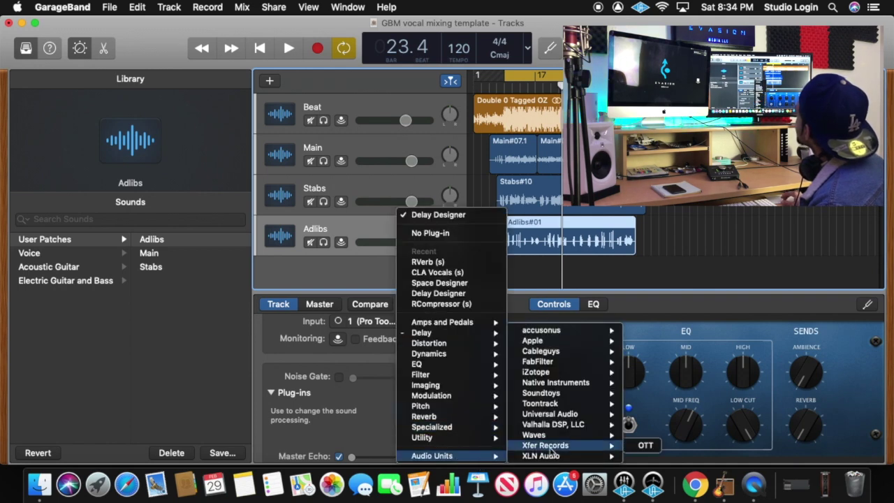
{"action": "mouse_move", "coordinate": [587, 437]}
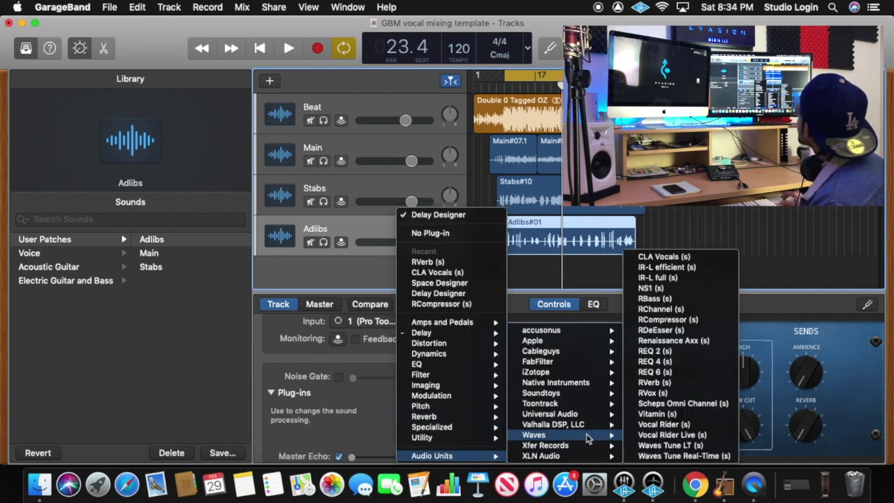
{"action": "mouse_move", "coordinate": [581, 417]}
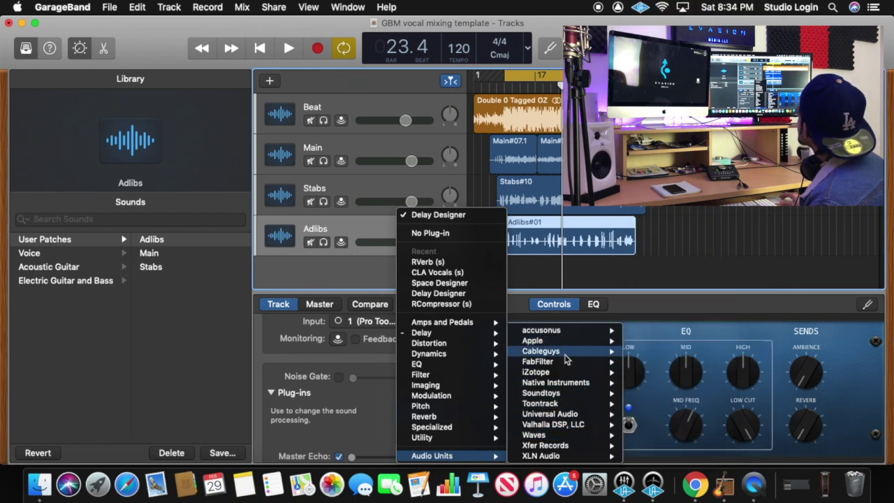
{"action": "mouse_move", "coordinate": [562, 375]}
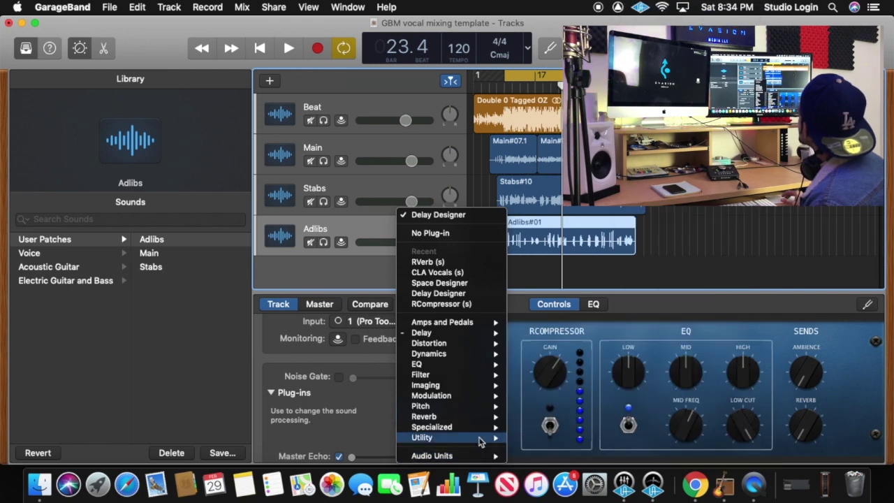
{"action": "mouse_move", "coordinate": [497, 333]}
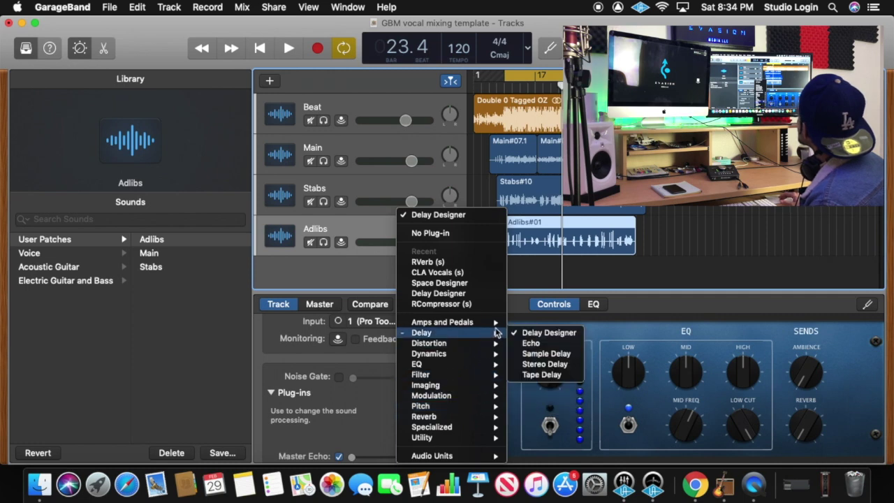
{"action": "left_click", "coordinate": [544, 334]}
{"action": "mouse_move", "coordinate": [408, 431]}
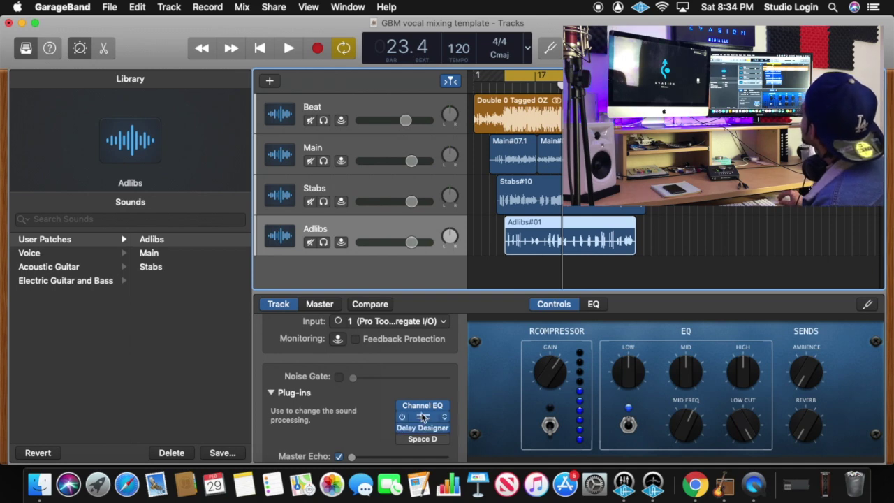
{"action": "left_click", "coordinate": [422, 439]}
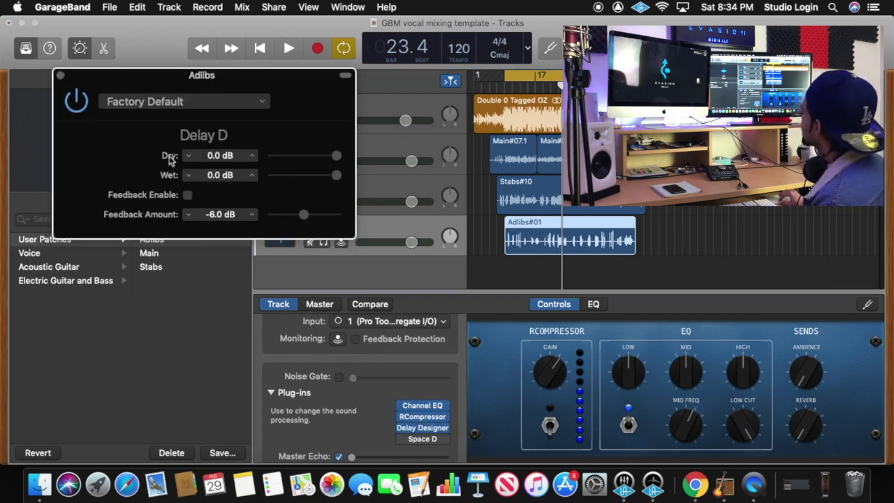
- Try the 1\16 Delay preset from 01 Simple in the Adlibs Delay Designer while playing the section
{"action": "left_click", "coordinate": [216, 104]}
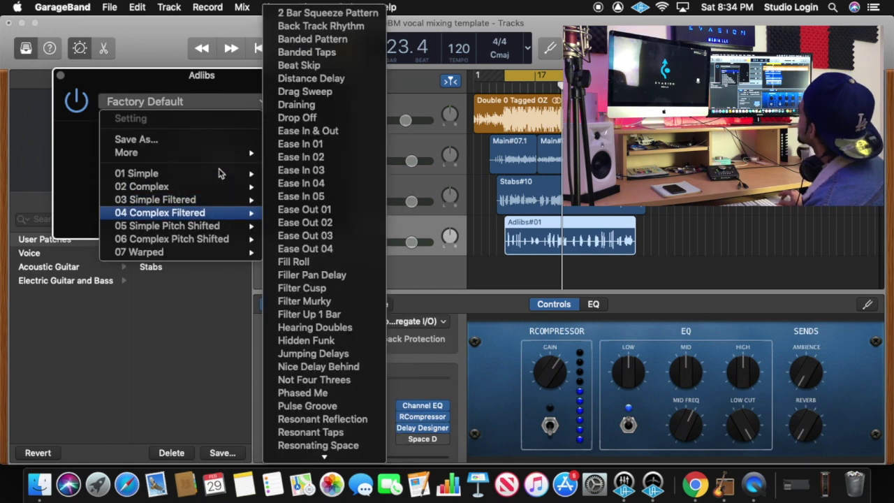
{"action": "mouse_move", "coordinate": [218, 174]}
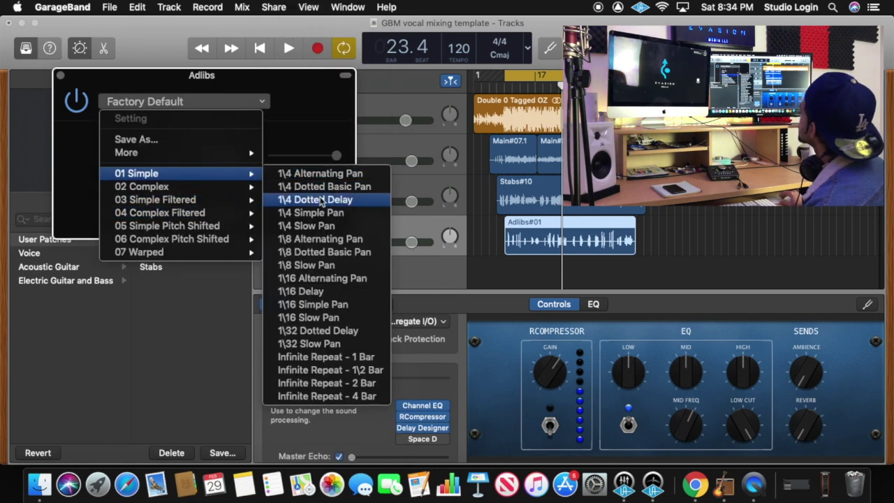
{"action": "left_click", "coordinate": [328, 293]}
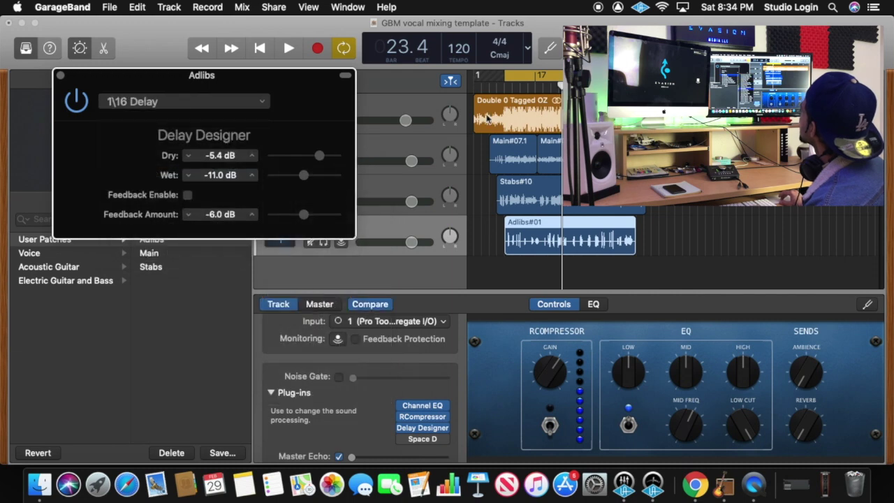
{"action": "key", "text": "space"}
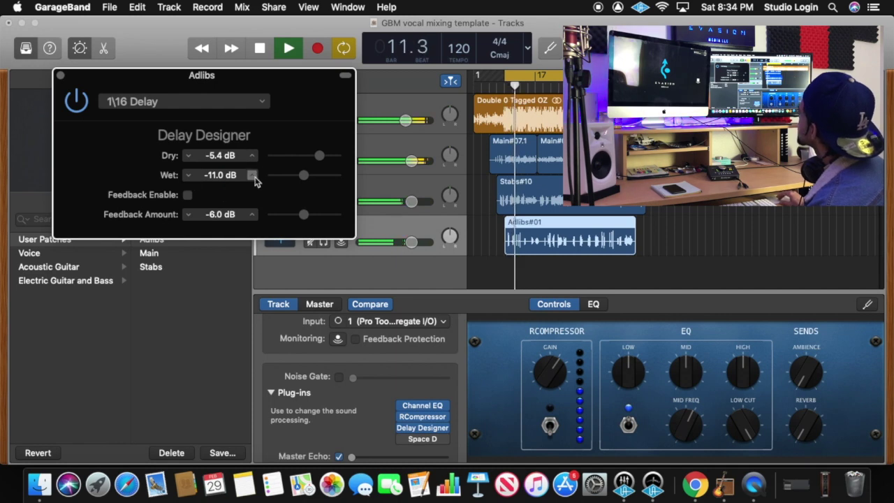
{"action": "left_click", "coordinate": [226, 110]}
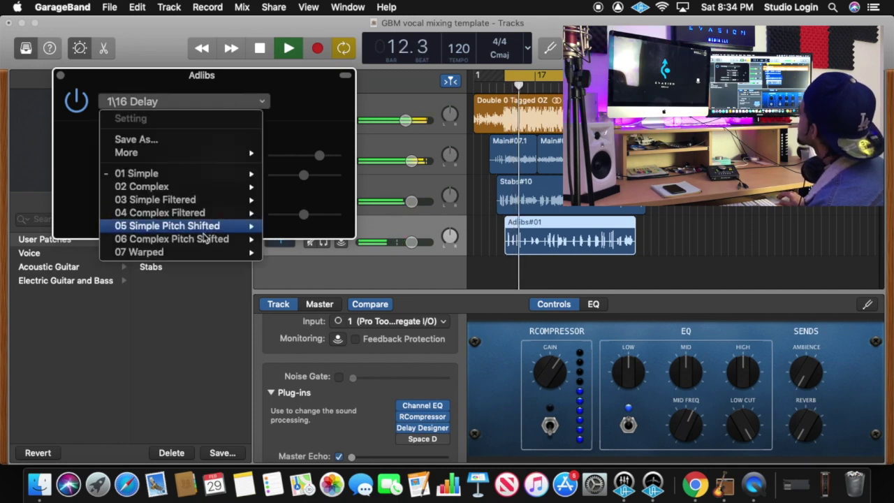
{"action": "left_click", "coordinate": [236, 174]}
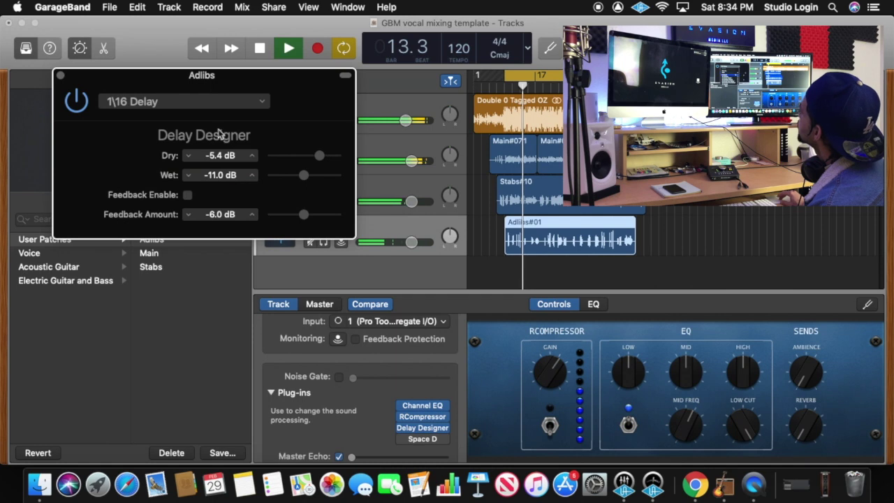
{"action": "key", "text": "space"}
- Try the 1\4 Simple Pan and 1\8 Dotted Basic Pan presets in the Adlibs Delay Designer during playback
{"action": "left_click", "coordinate": [219, 101]}
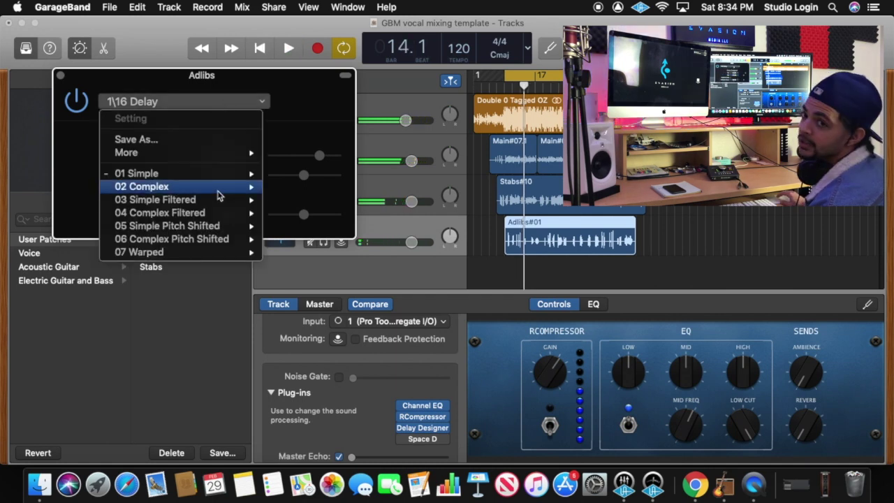
{"action": "mouse_move", "coordinate": [246, 174]}
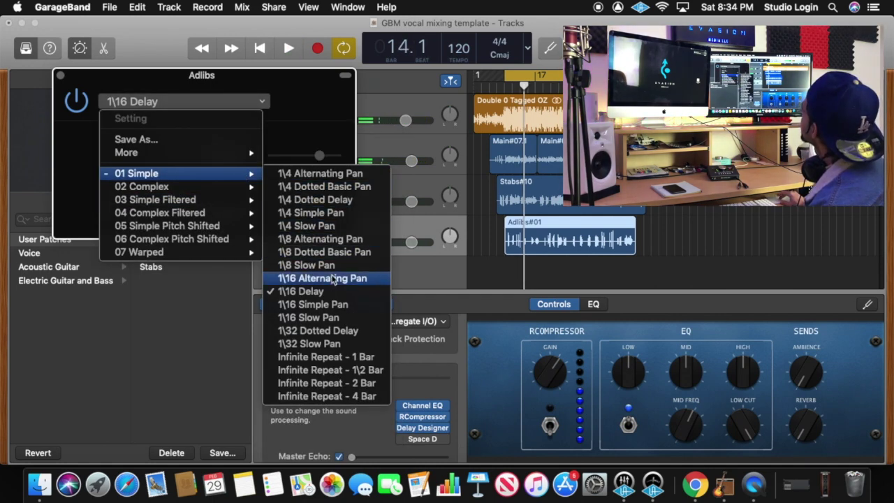
{"action": "left_click", "coordinate": [320, 218]}
{"action": "key", "text": "space"}
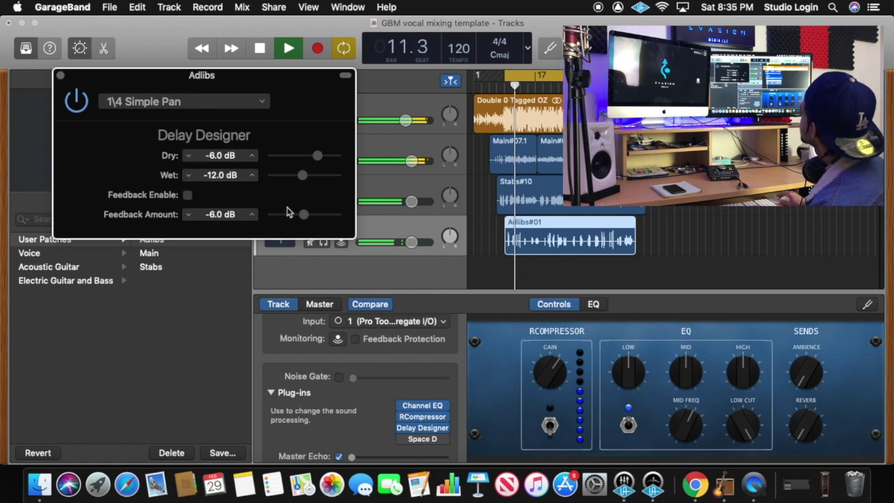
{"action": "left_click", "coordinate": [222, 103]}
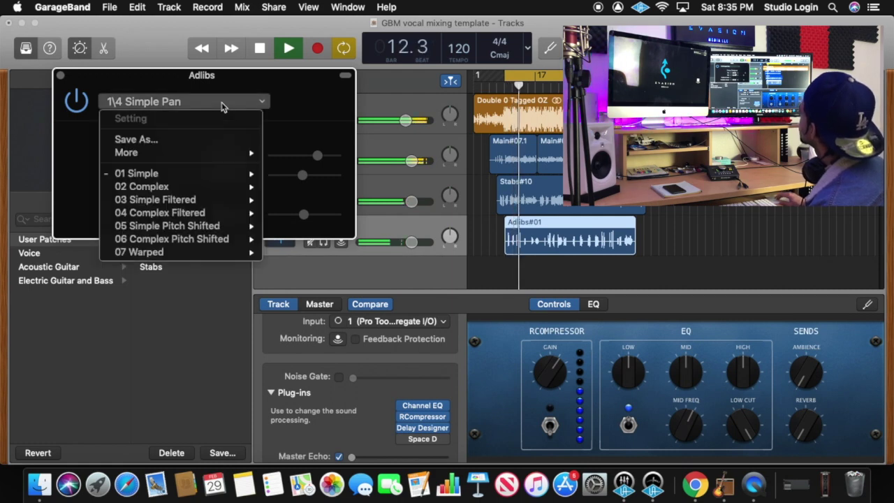
{"action": "mouse_move", "coordinate": [230, 175]}
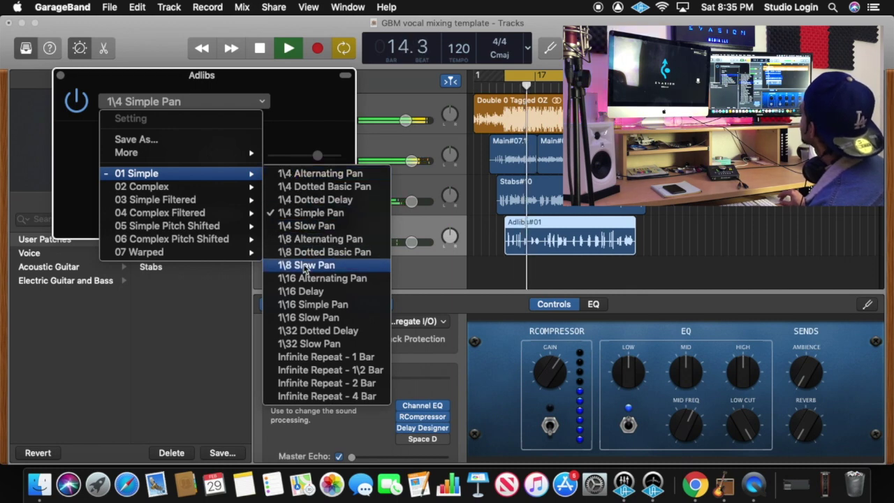
{"action": "left_click", "coordinate": [305, 257]}
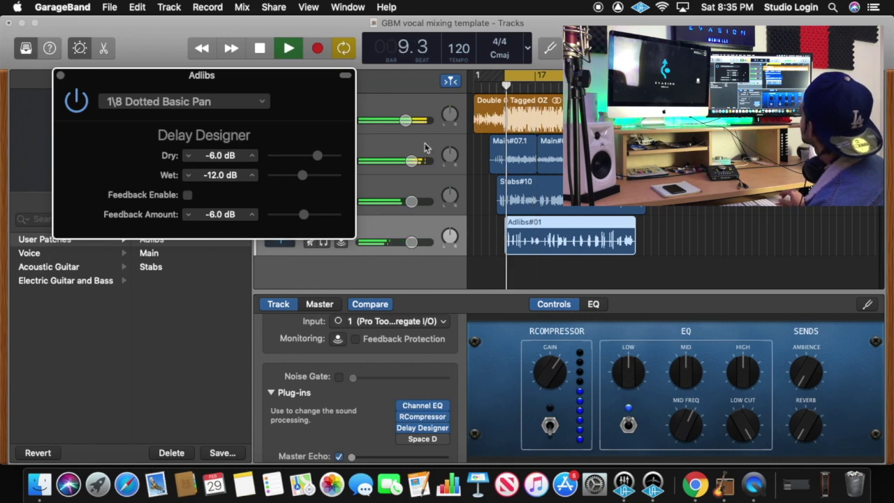
- Try the 1\8 Alternating Pan preset from 01 Simple in the Adlibs Delay Designer
{"action": "left_click", "coordinate": [199, 101]}
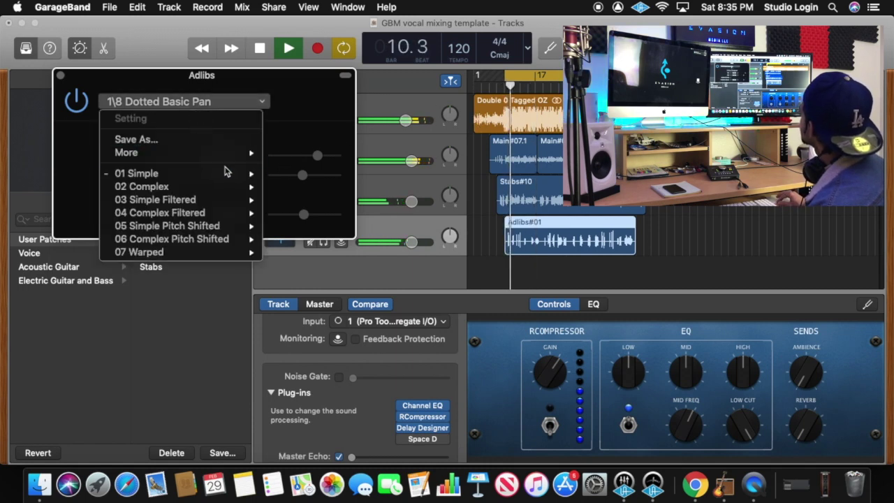
{"action": "mouse_move", "coordinate": [226, 173]}
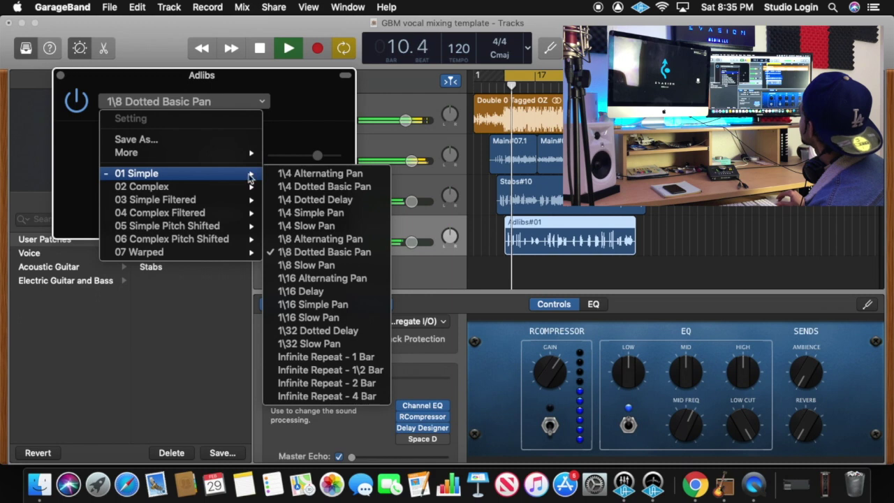
{"action": "left_click", "coordinate": [322, 239]}
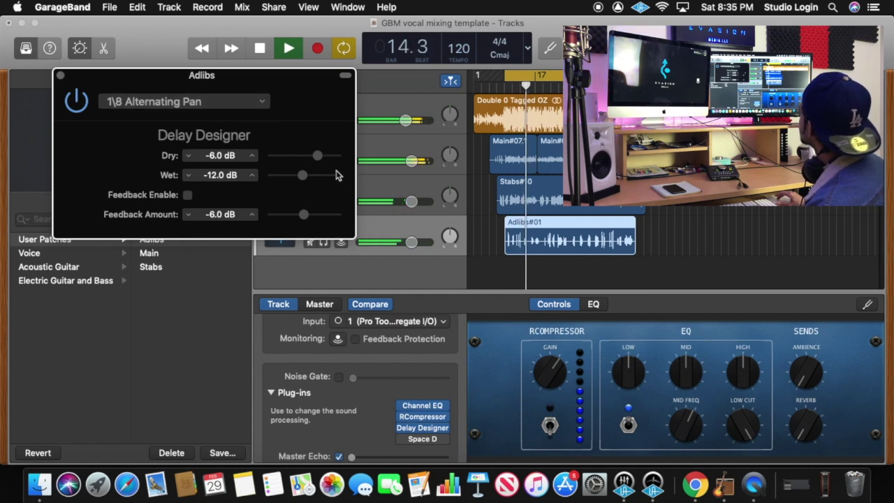
- Set the Adlibs delay's wet level to -15.0 dB and its dry level to -3.0 dB during playback
{"action": "left_click", "coordinate": [188, 175]}
{"action": "left_click", "coordinate": [188, 175]}
{"action": "left_click", "coordinate": [188, 175]}
{"action": "left_click", "coordinate": [188, 175]}
{"action": "left_click", "coordinate": [188, 174]}
{"action": "left_click", "coordinate": [188, 175]}
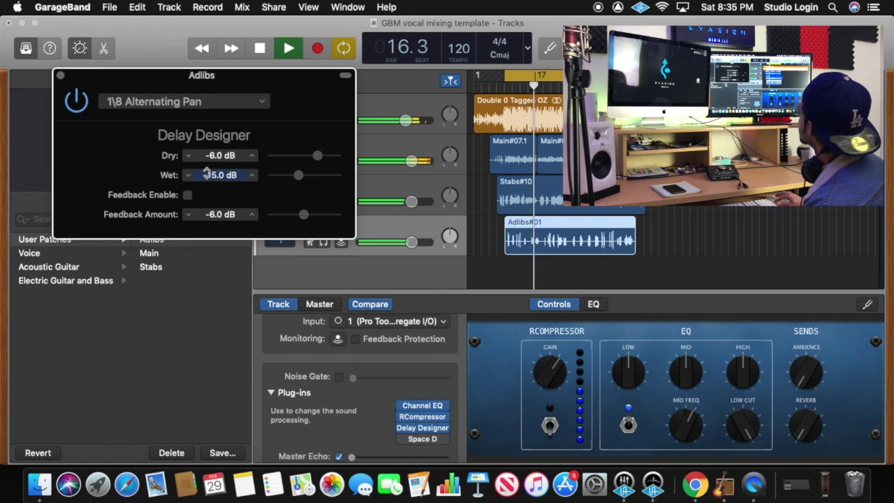
{"action": "left_click", "coordinate": [253, 155]}
{"action": "left_click", "coordinate": [253, 155]}
{"action": "left_click", "coordinate": [252, 155]}
{"action": "left_click", "coordinate": [253, 155]}
{"action": "left_click", "coordinate": [253, 155]}
{"action": "left_click", "coordinate": [252, 155]}
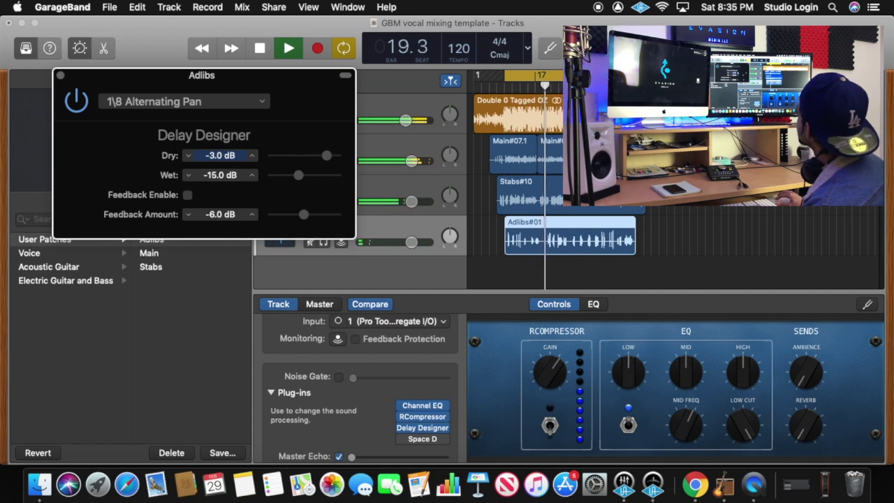
- Set the Adlibs delay's feedback amount to -12.0 dB and its wet level to -17.0 dB
{"action": "left_click", "coordinate": [188, 214]}
{"action": "left_click", "coordinate": [188, 215]}
{"action": "left_click", "coordinate": [188, 214]}
{"action": "left_click", "coordinate": [189, 214]}
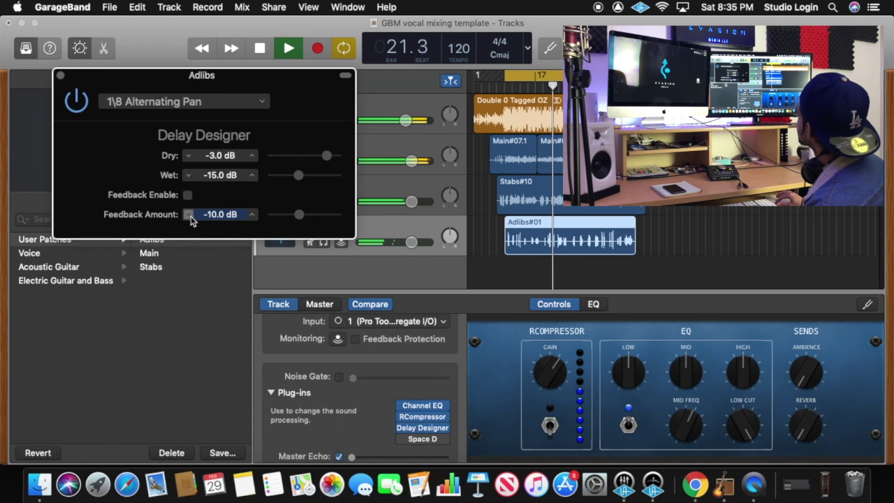
{"action": "left_click", "coordinate": [189, 214]}
{"action": "left_click", "coordinate": [189, 214]}
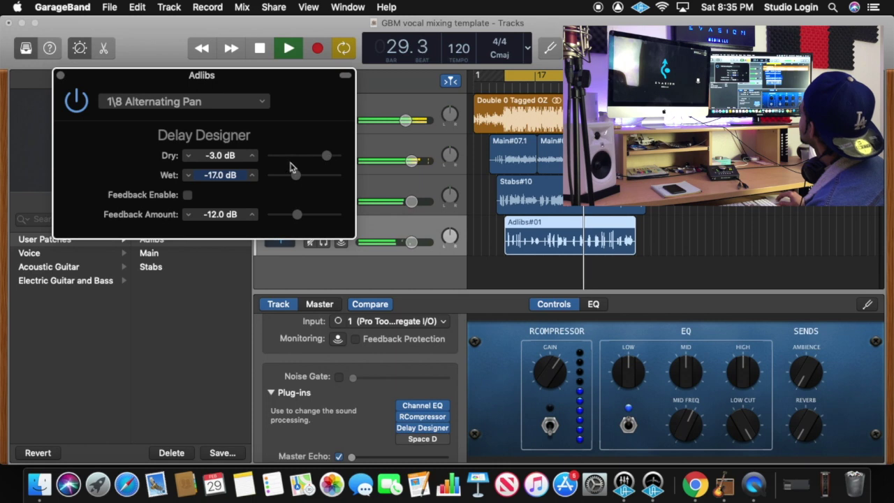
- Try the 1\8 Slow Pan preset from 01 Simple in the Adlibs Delay Designer during playback
{"action": "left_click", "coordinate": [231, 102]}
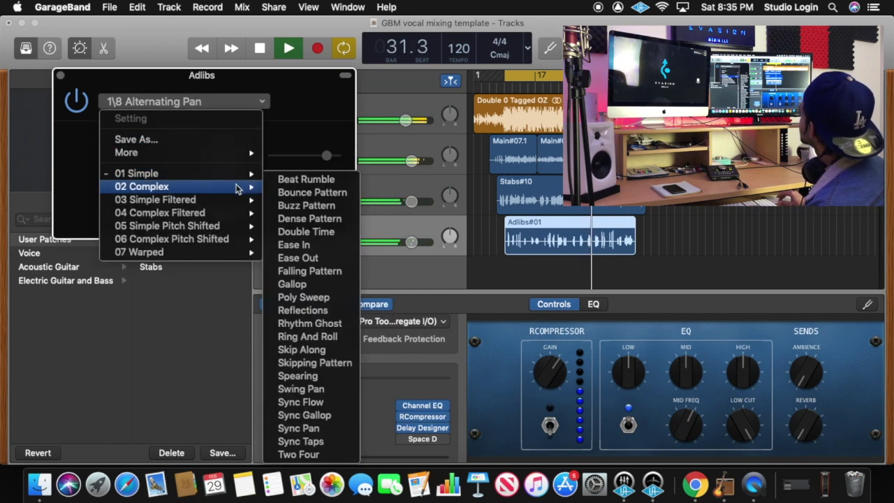
{"action": "mouse_move", "coordinate": [236, 177]}
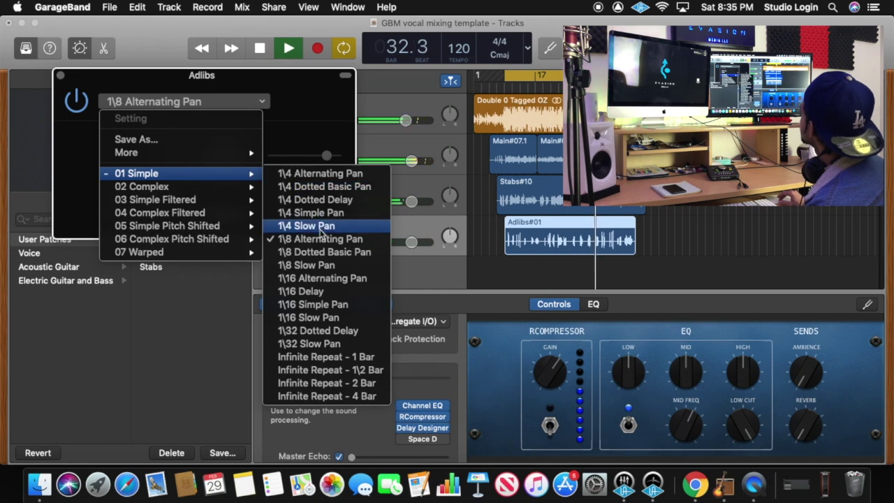
{"action": "left_click", "coordinate": [323, 265]}
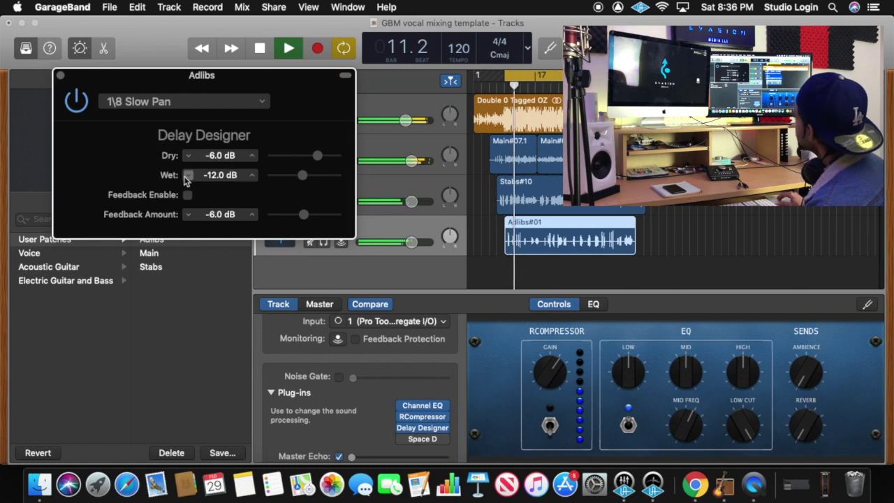
- Lower the Adlibs delay's wet level to -22.0 dB and its feedback amount to -16.0 dB
{"action": "left_click_drag", "start_coordinate": [187, 175], "coordinate": [187, 176]}
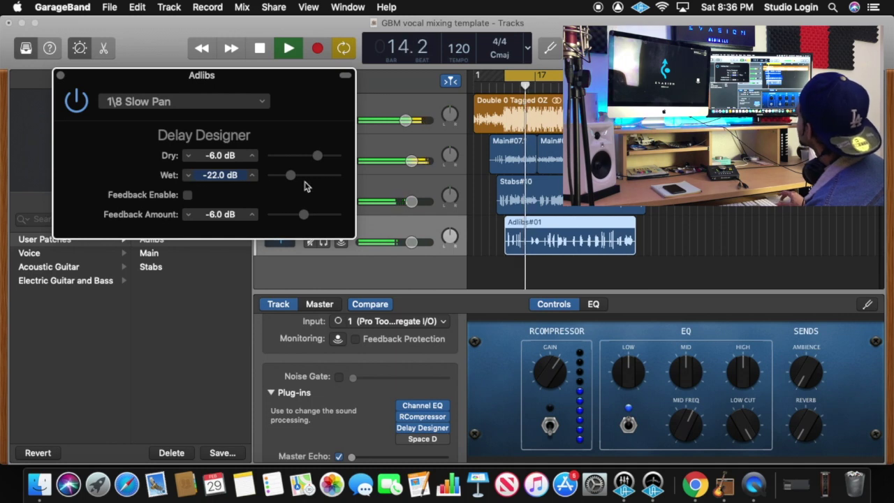
{"action": "left_click", "coordinate": [188, 215]}
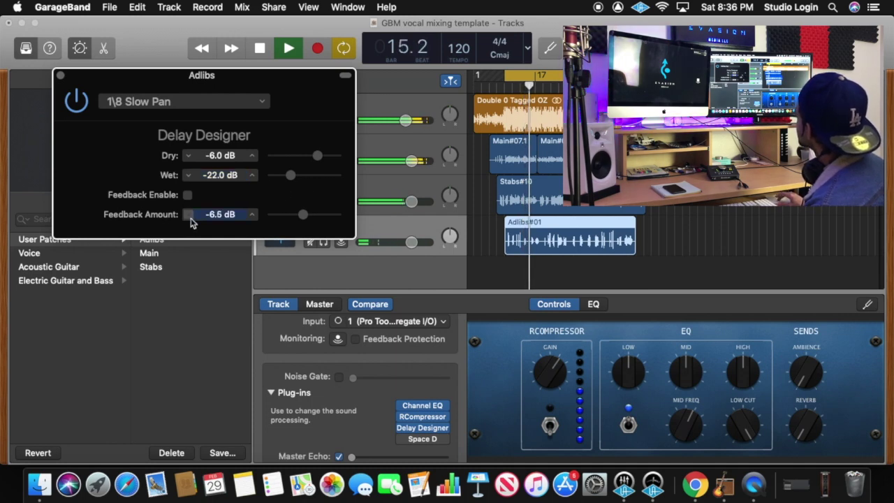
{"action": "left_click_drag", "start_coordinate": [189, 215], "coordinate": [188, 215]}
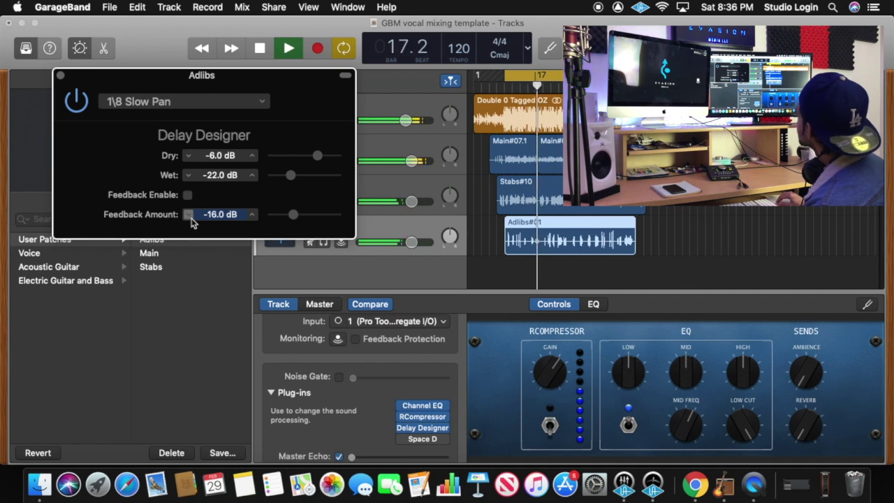
- Set the Adlibs delay's dry level to -4.0 dB and both its wet level and feedback amount to -19.0 dB
{"action": "left_click", "coordinate": [252, 157]}
{"action": "left_click", "coordinate": [252, 157]}
{"action": "left_click", "coordinate": [252, 157]}
{"action": "left_click", "coordinate": [252, 157]}
{"action": "left_click", "coordinate": [252, 157]}
{"action": "left_click", "coordinate": [252, 156]}
{"action": "left_click", "coordinate": [252, 157]}
{"action": "left_click", "coordinate": [252, 156]}
{"action": "left_click", "coordinate": [252, 158]}
{"action": "left_click", "coordinate": [252, 157]}
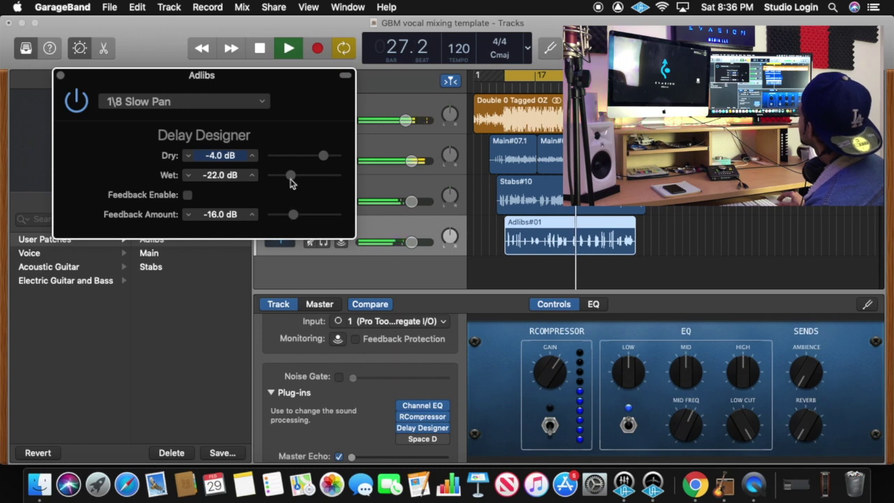
{"action": "mouse_move", "coordinate": [290, 177]}
{"action": "left_mouse_down"}
{"action": "mouse_move", "coordinate": [300, 177]}
{"action": "mouse_move", "coordinate": [293, 182]}
{"action": "left_mouse_up"}
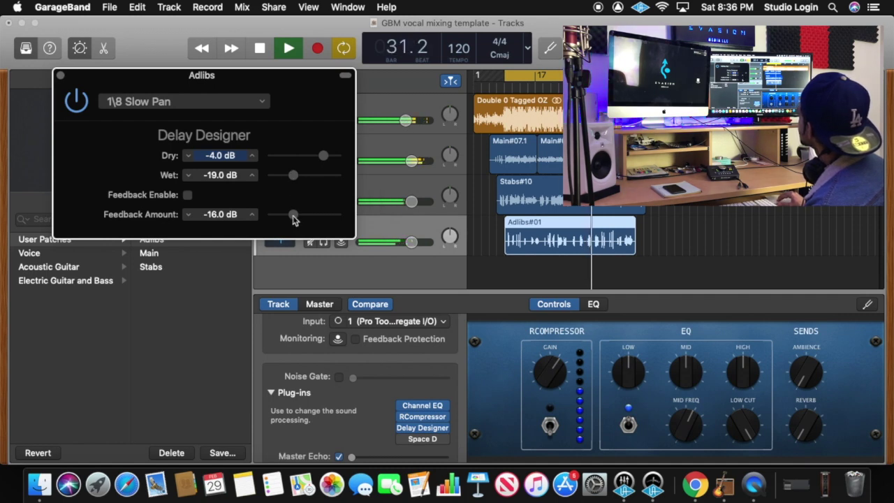
{"action": "left_click_drag", "start_coordinate": [293, 219], "coordinate": [290, 220]}
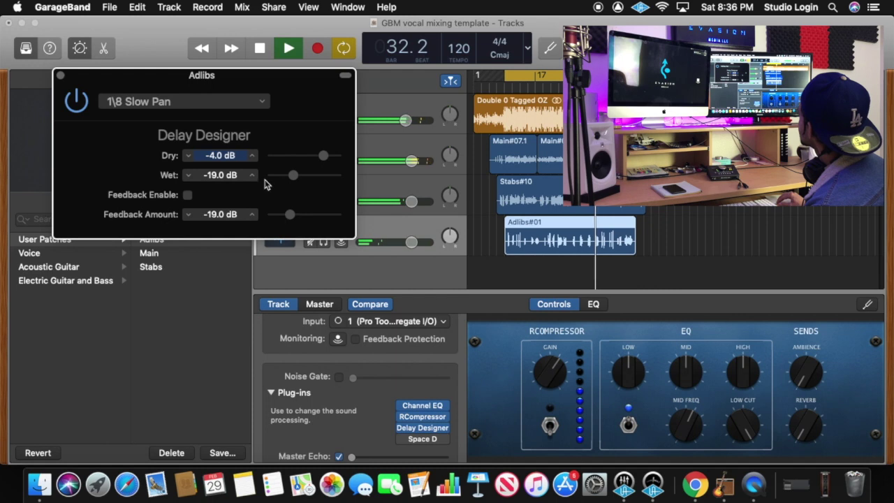
- Load the Infinite Repeat - 1 Bar preset from 01 Simple in the Adlibs Delay Designer and restart playback
{"action": "left_click", "coordinate": [225, 104]}
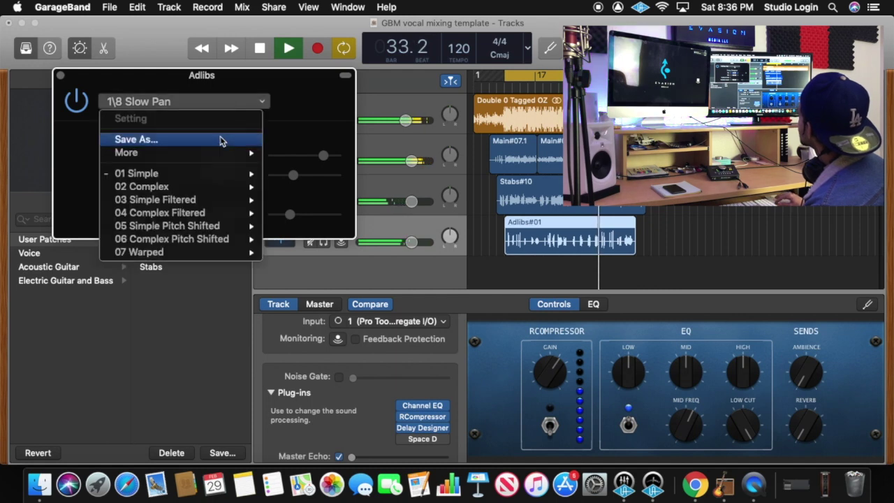
{"action": "mouse_move", "coordinate": [247, 175]}
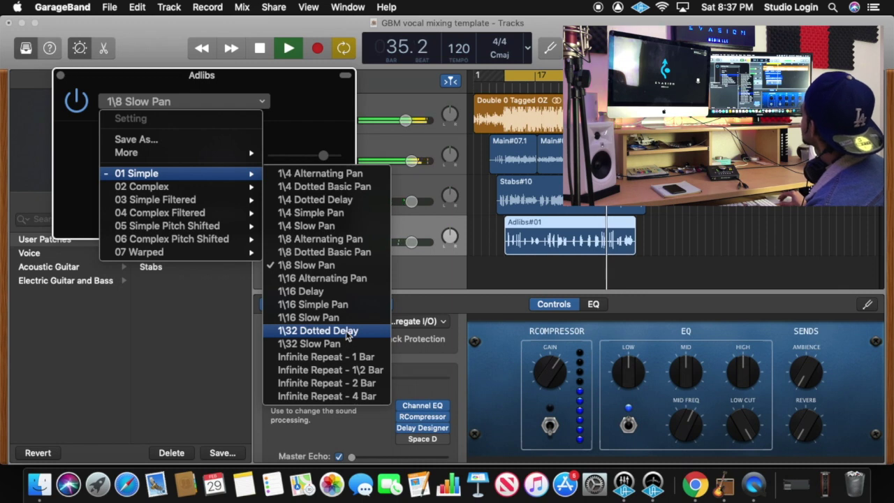
{"action": "left_click", "coordinate": [340, 361]}
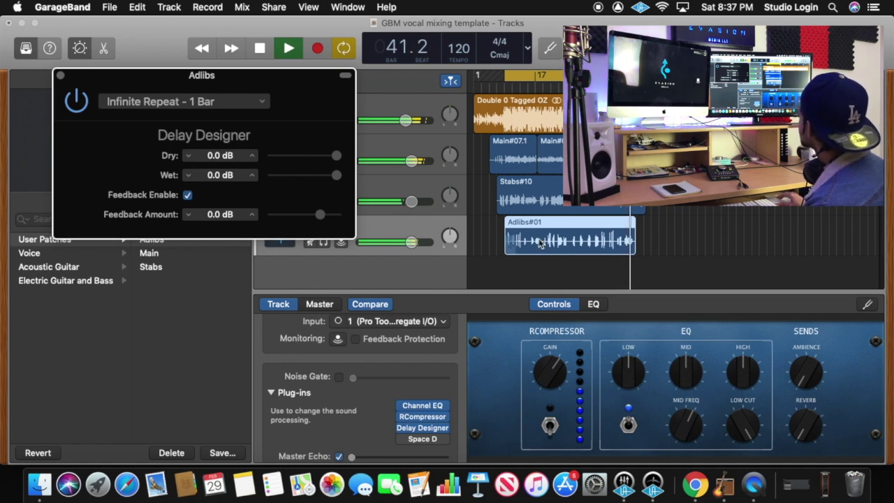
{"action": "key", "text": "space"}
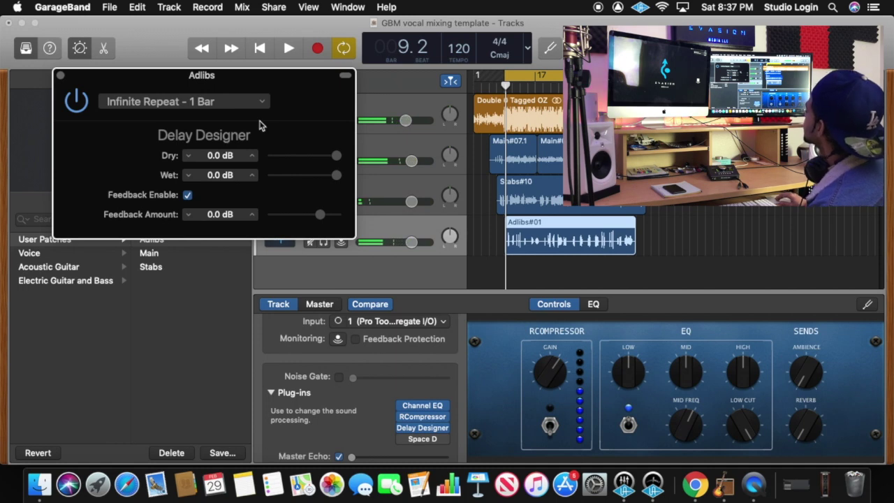
{"action": "key", "text": "space"}
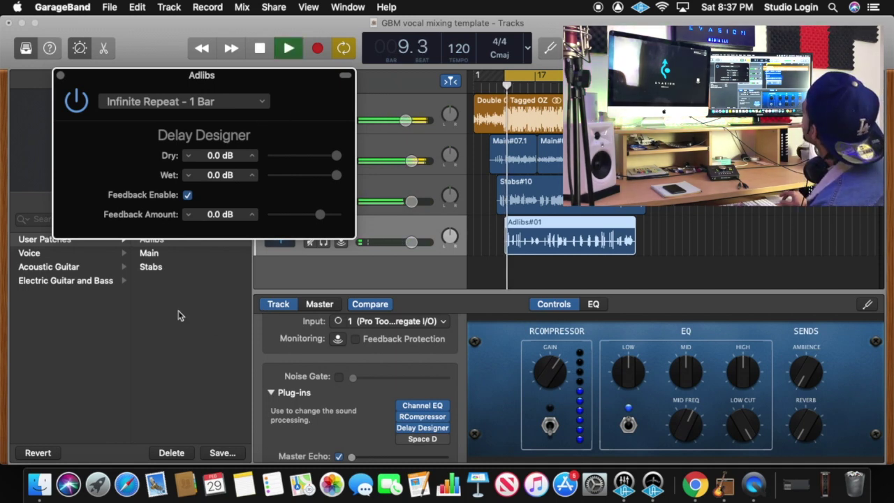
{"action": "left_click", "coordinate": [188, 156]}
{"action": "left_click", "coordinate": [189, 156]}
{"action": "left_click", "coordinate": [188, 156]}
{"action": "left_click", "coordinate": [188, 156]}
{"action": "left_click", "coordinate": [252, 156]}
{"action": "left_click", "coordinate": [252, 156]}
{"action": "left_click", "coordinate": [252, 155]}
{"action": "left_click", "coordinate": [252, 156]}
- Lower the Adlibs delay's wet level to -15.0 dB during playback
{"action": "left_click", "coordinate": [189, 176]}
{"action": "left_click", "coordinate": [188, 175]}
{"action": "left_click", "coordinate": [188, 175]}
{"action": "left_click", "coordinate": [189, 175]}
{"action": "left_click", "coordinate": [188, 176]}
{"action": "left_click", "coordinate": [189, 175]}
{"action": "left_click", "coordinate": [189, 176]}
{"action": "left_click", "coordinate": [189, 175]}
{"action": "left_click", "coordinate": [188, 175]}
{"action": "left_click", "coordinate": [189, 176]}
{"action": "left_click", "coordinate": [189, 175]}
{"action": "left_click", "coordinate": [189, 176]}
{"action": "left_click", "coordinate": [188, 175]}
{"action": "left_click", "coordinate": [189, 176]}
{"action": "left_click", "coordinate": [189, 175]}
{"action": "left_click", "coordinate": [188, 175]}
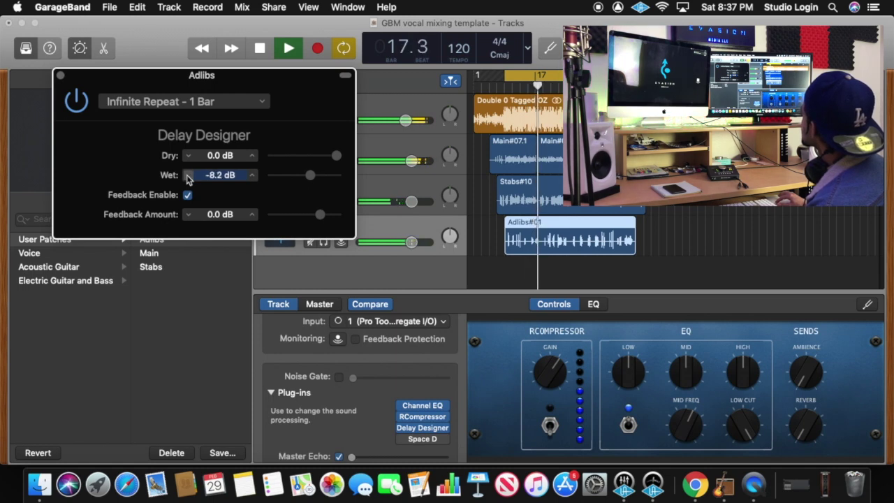
{"action": "left_click", "coordinate": [188, 175]}
{"action": "left_click", "coordinate": [189, 175]}
{"action": "left_click", "coordinate": [188, 175]}
{"action": "left_click", "coordinate": [188, 176]}
{"action": "left_click", "coordinate": [189, 175]}
{"action": "left_click", "coordinate": [189, 176]}
{"action": "left_click", "coordinate": [189, 176]}
{"action": "left_click", "coordinate": [189, 176]}
{"action": "left_click", "coordinate": [189, 175]}
- Reduce the Adlibs delay's feedback amount to -8.0 dB
{"action": "left_click", "coordinate": [189, 215]}
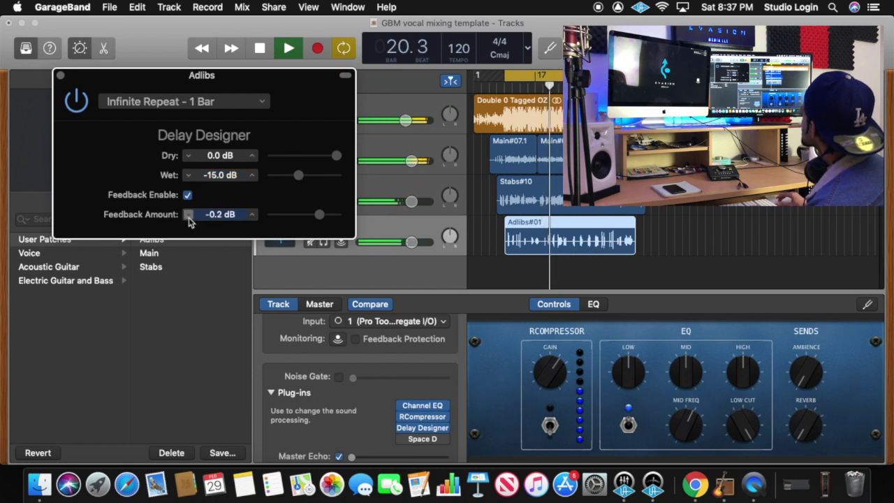
{"action": "left_click", "coordinate": [188, 214]}
{"action": "left_click", "coordinate": [189, 214]}
{"action": "left_click", "coordinate": [189, 214]}
{"action": "left_click", "coordinate": [188, 215]}
{"action": "left_click", "coordinate": [189, 215]}
{"action": "left_click", "coordinate": [188, 214]}
{"action": "left_click", "coordinate": [189, 215]}
{"action": "left_click", "coordinate": [189, 215]}
{"action": "left_click", "coordinate": [188, 214]}
{"action": "left_click", "coordinate": [189, 215]}
{"action": "left_click", "coordinate": [189, 215]}
{"action": "left_click", "coordinate": [189, 215]}
{"action": "left_click", "coordinate": [188, 215]}
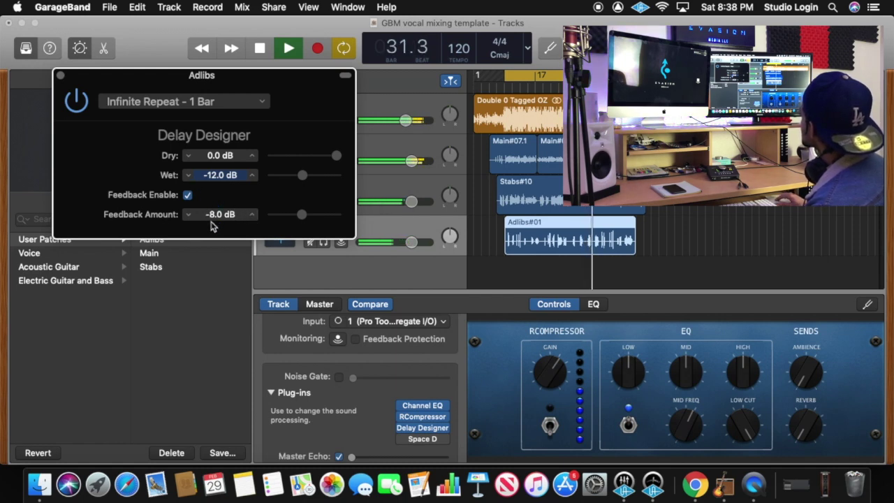
- Raise the Adlibs delay's wet level to -7.0 dB, then stop playback and close the plug-in window
{"action": "left_click", "coordinate": [251, 179]}
{"action": "left_click", "coordinate": [251, 179]}
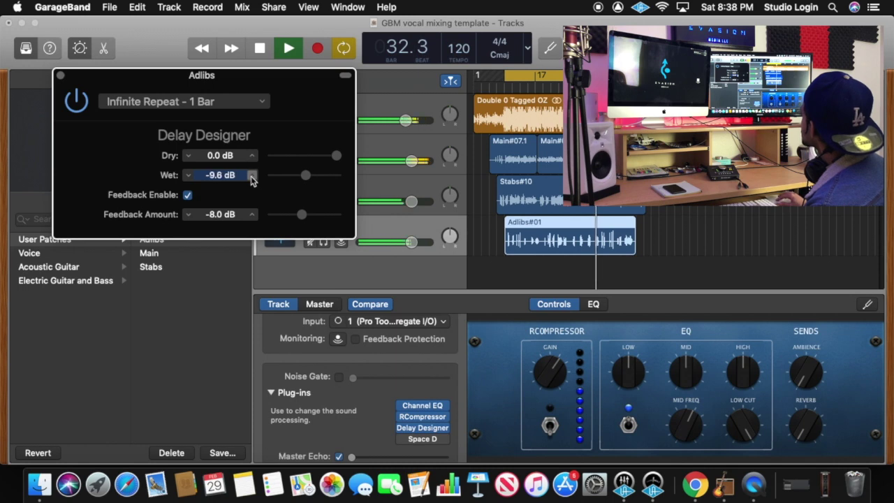
{"action": "left_click", "coordinate": [252, 179]}
{"action": "left_click", "coordinate": [252, 179]}
{"action": "left_click", "coordinate": [252, 178]}
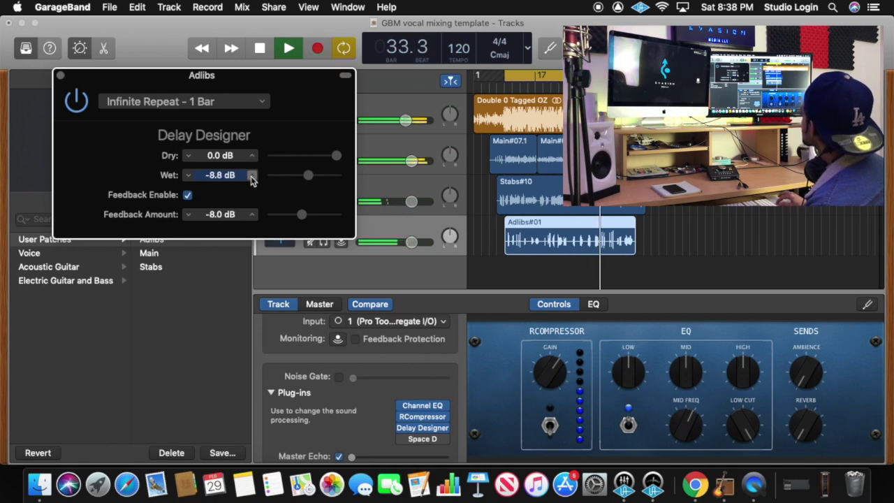
{"action": "left_click", "coordinate": [251, 178]}
{"action": "left_click", "coordinate": [251, 179]}
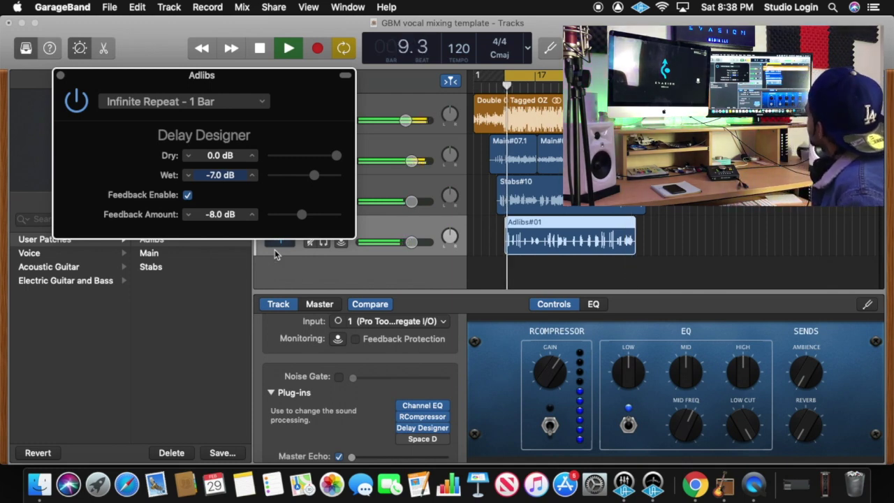
{"action": "key", "text": "space"}
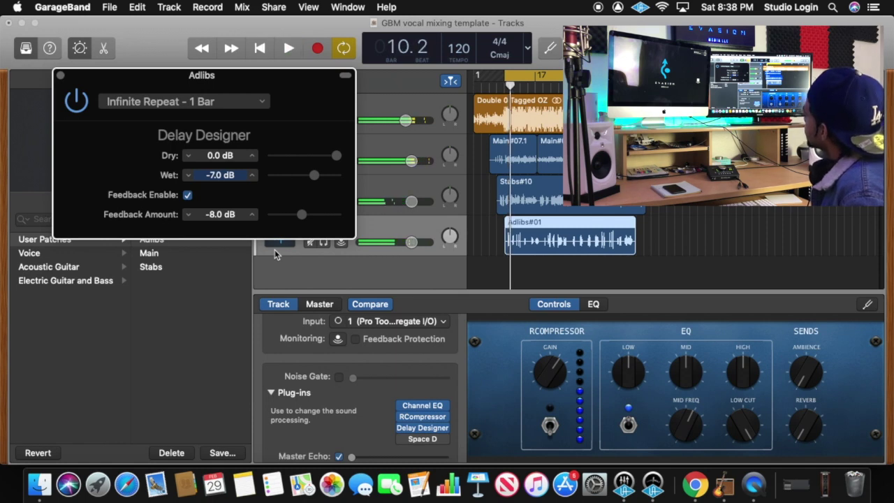
{"action": "left_click", "coordinate": [60, 75]}
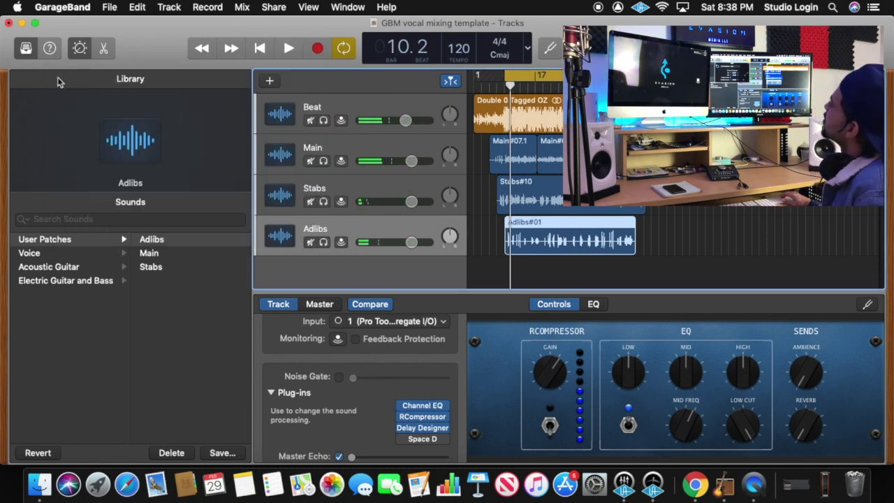
- Lower the Beat track's volume to slightly below -3.3 dB
{"action": "left_click", "coordinate": [408, 121]}
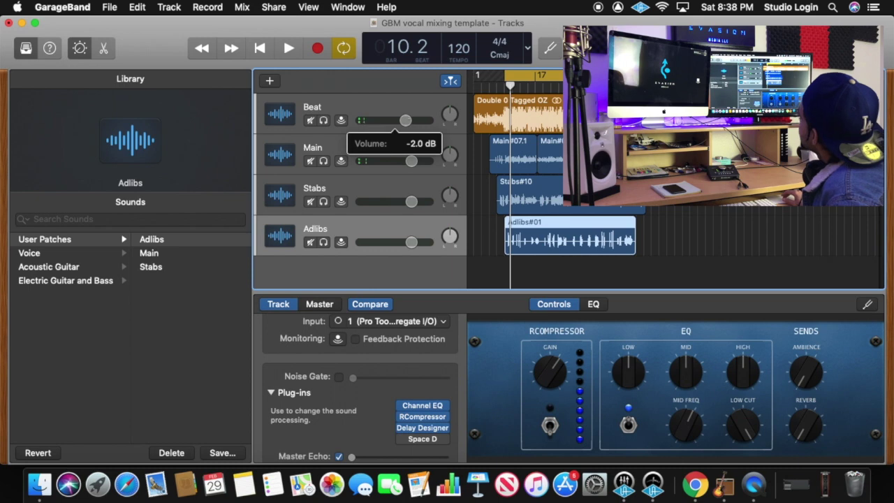
{"action": "left_click_drag", "start_coordinate": [403, 120], "coordinate": [402, 120]}
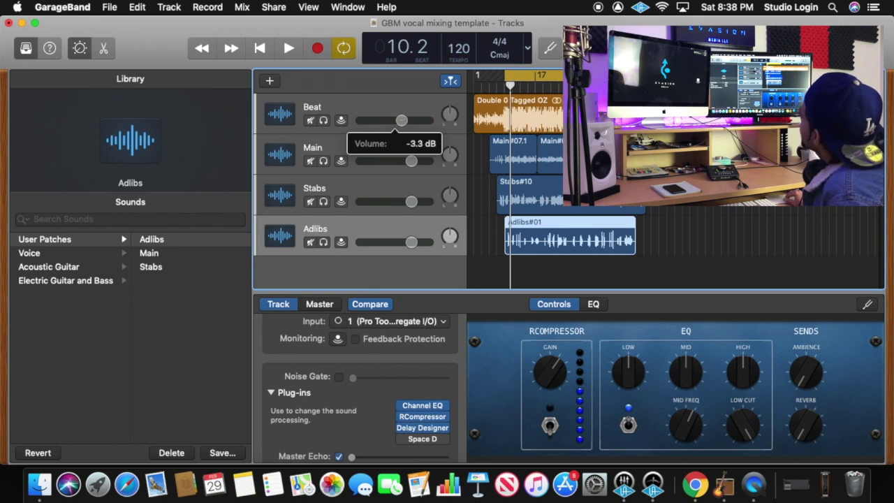
{"action": "left_click_drag", "start_coordinate": [398, 121], "coordinate": [396, 124]}
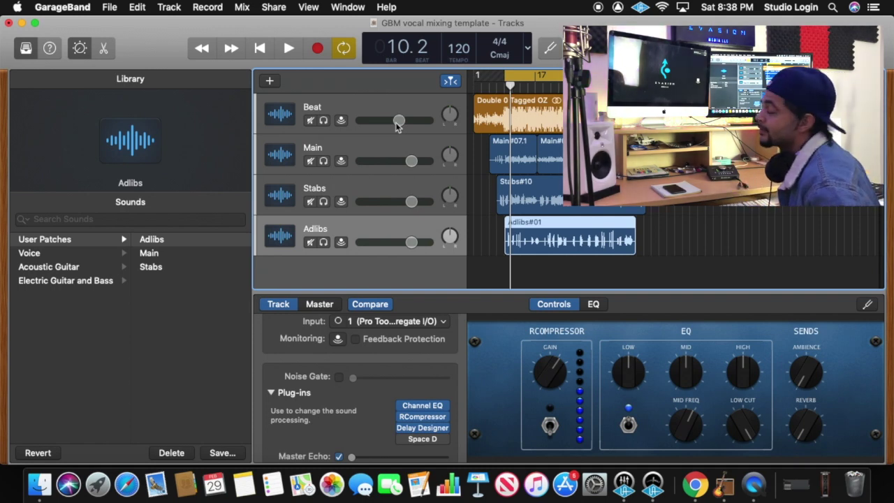
{"action": "left_click_drag", "start_coordinate": [397, 124], "coordinate": [397, 124]}
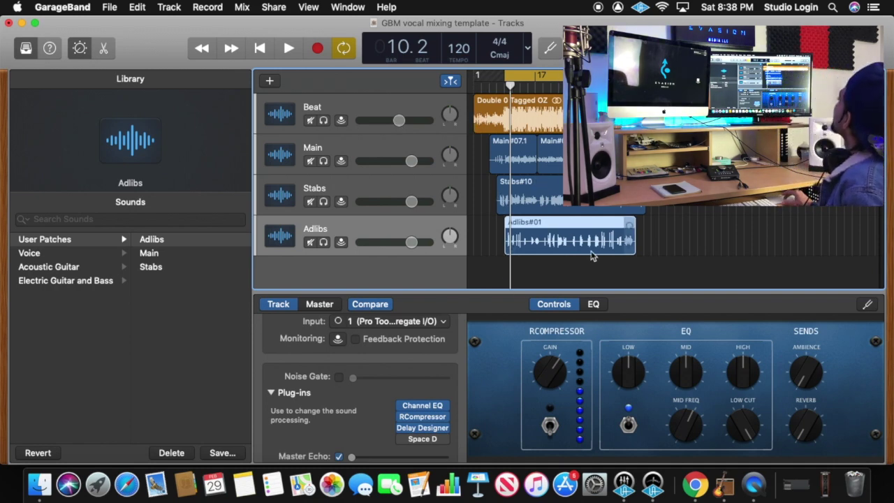
- Turn off the cycle region and save the project under the new name "frieddd young t-rav" in the GarageBand folder
{"action": "key", "text": "c"}
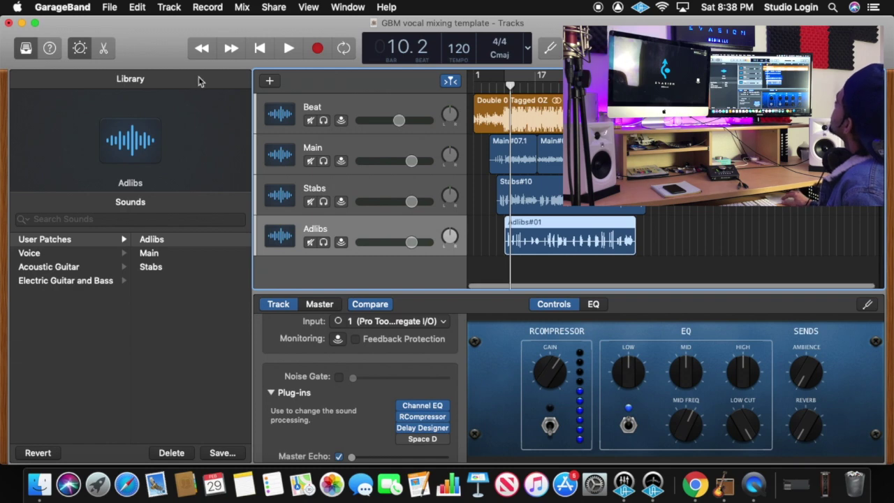
{"action": "left_click", "coordinate": [108, 7]}
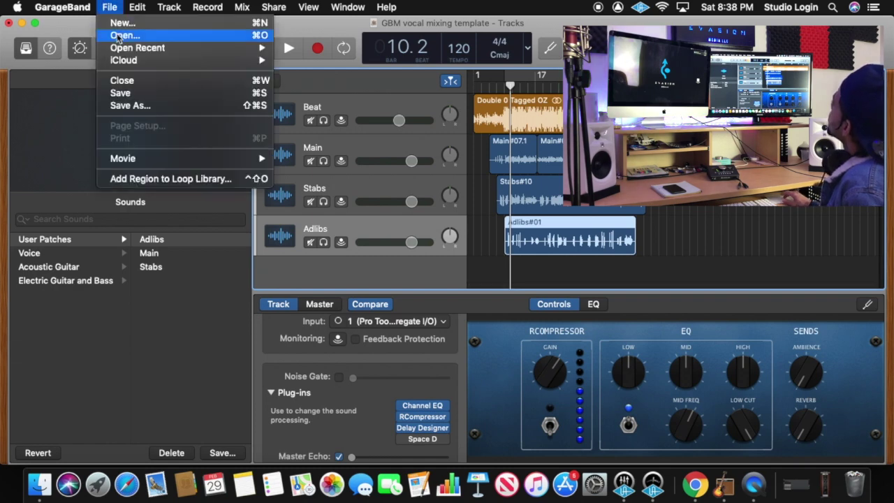
{"action": "left_click", "coordinate": [144, 106]}
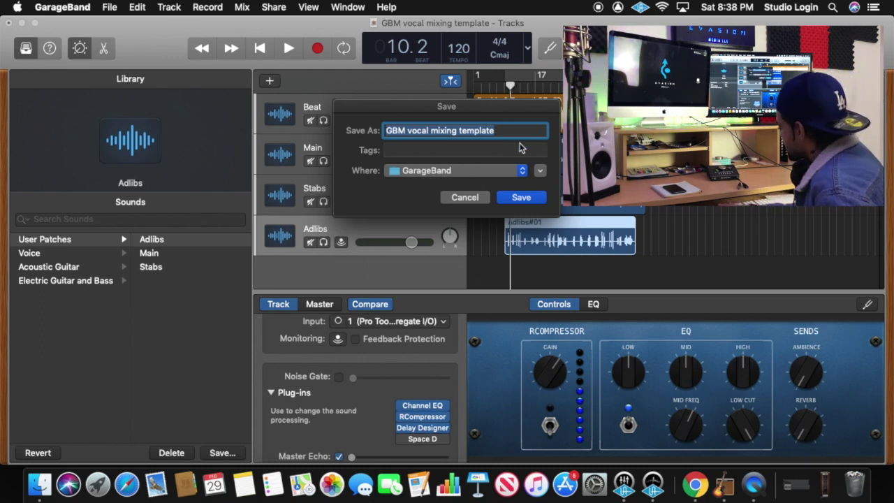
{"action": "type", "text": "frieddd young t-ra"}
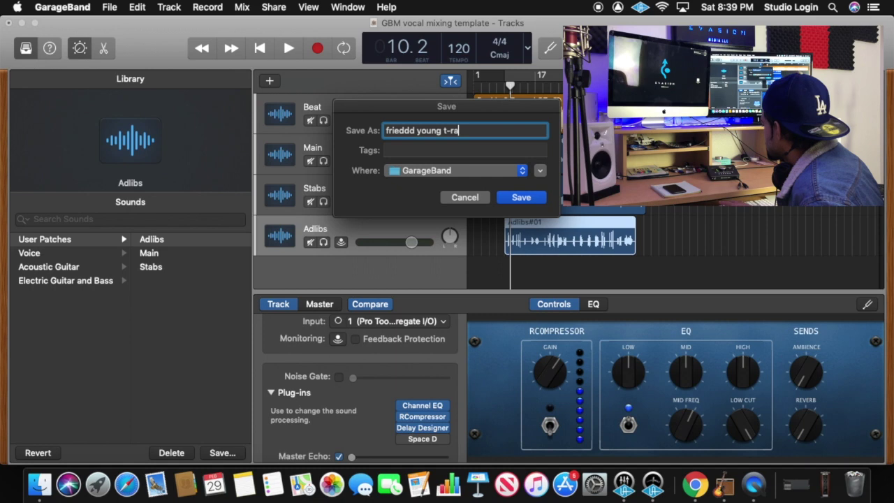
{"action": "key", "text": "Return"}
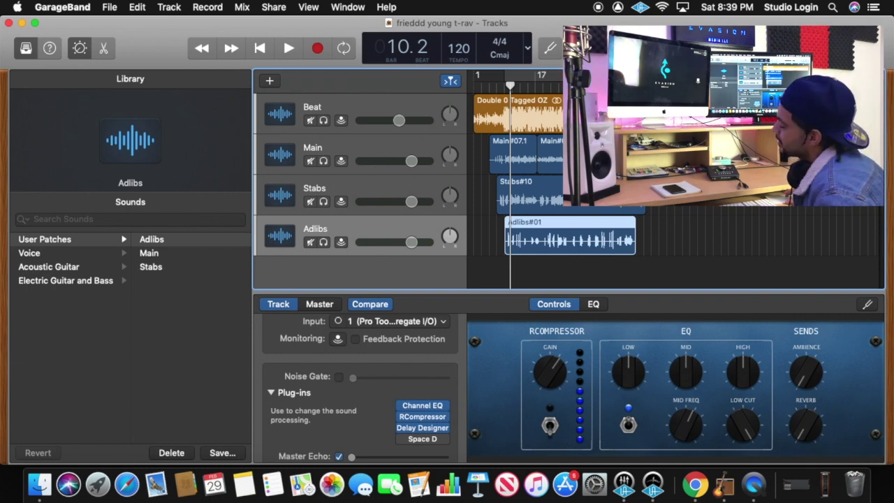
- Shorten the Double 0 Tagged OZ beat region so that it ends at about bar 60
{"action": "scroll", "coordinate": [628, 182], "scroll_direction": "right", "scroll_amount": 2}
{"action": "scroll", "coordinate": [629, 181], "scroll_direction": "left", "scroll_amount": 1}
{"action": "left_click_drag", "start_coordinate": [871, 126], "coordinate": [696, 127]}
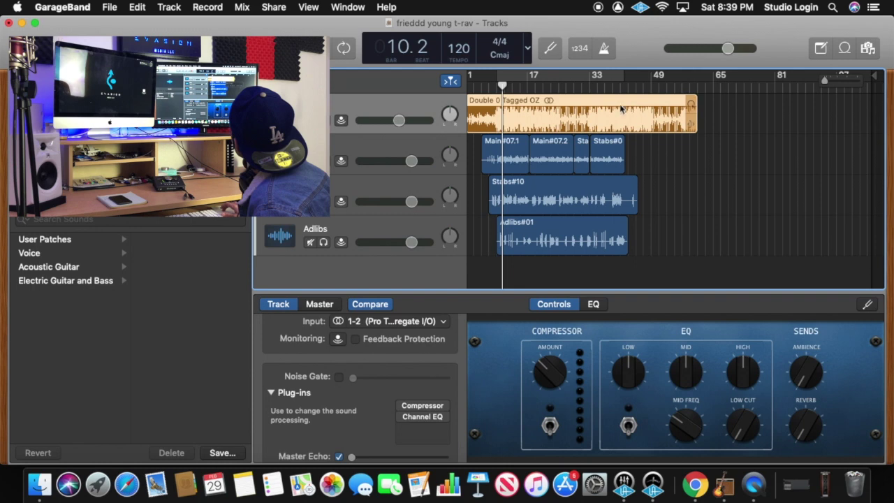
- Show volume automation and fade the Beat track out from the end of the main vocals to minimum at the beat region's end
{"action": "key", "text": "a"}
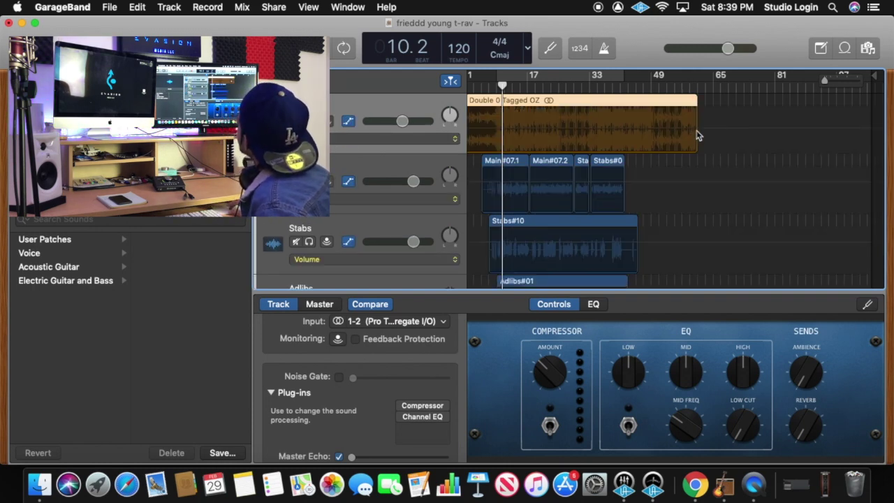
{"action": "left_click", "coordinate": [697, 131]}
{"action": "left_click", "coordinate": [697, 129]}
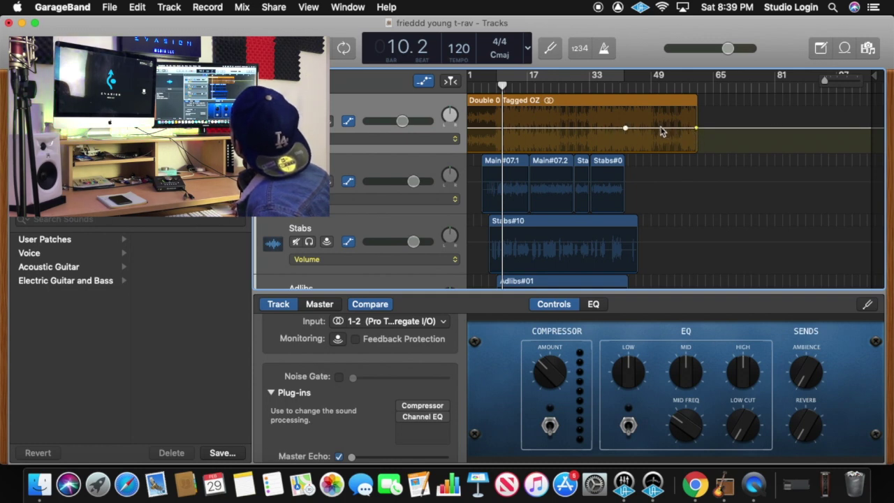
{"action": "left_click_drag", "start_coordinate": [697, 128], "coordinate": [699, 159]}
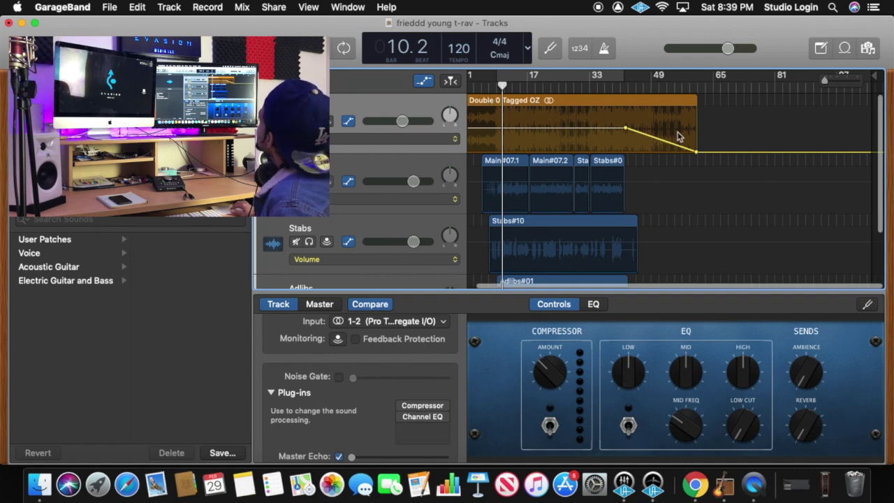
- Hide the track automation and save the project
{"action": "key", "text": "a"}
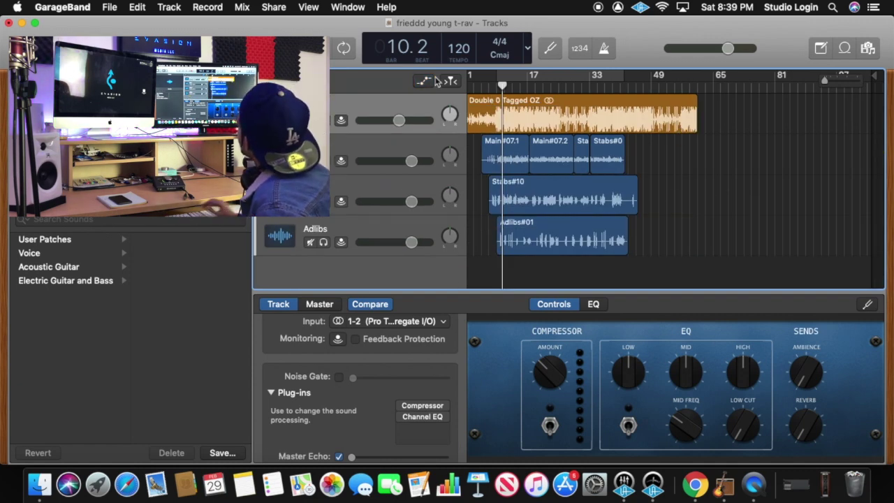
{"action": "left_click", "coordinate": [116, 9]}
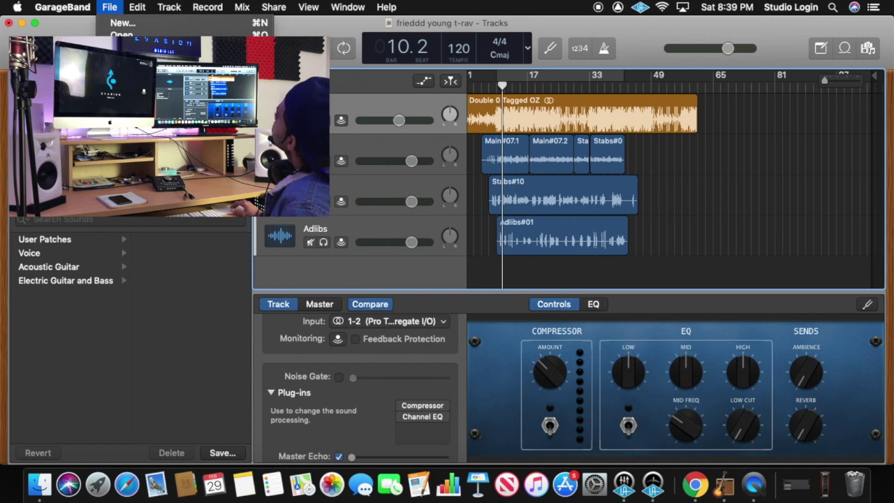
{"action": "left_click", "coordinate": [123, 81]}
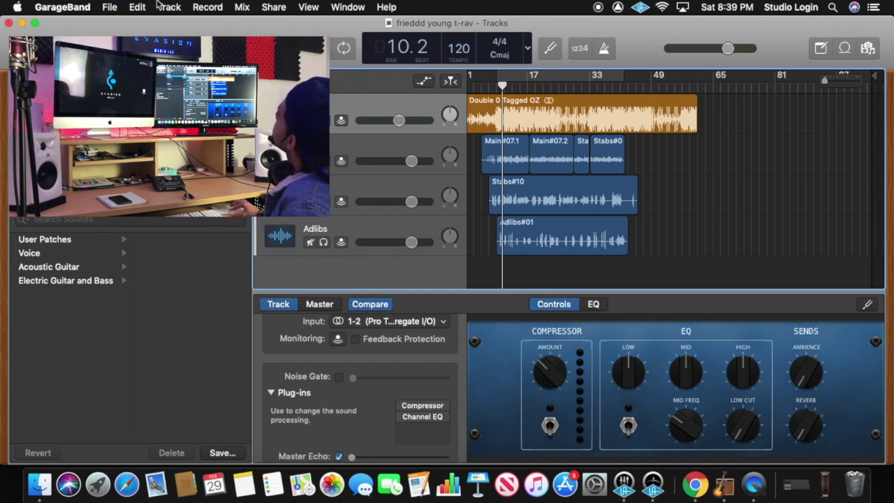
- Export the song to disk as an MP3 in the Downloads folder, keeping the suggested file name
{"action": "left_click", "coordinate": [274, 8]}
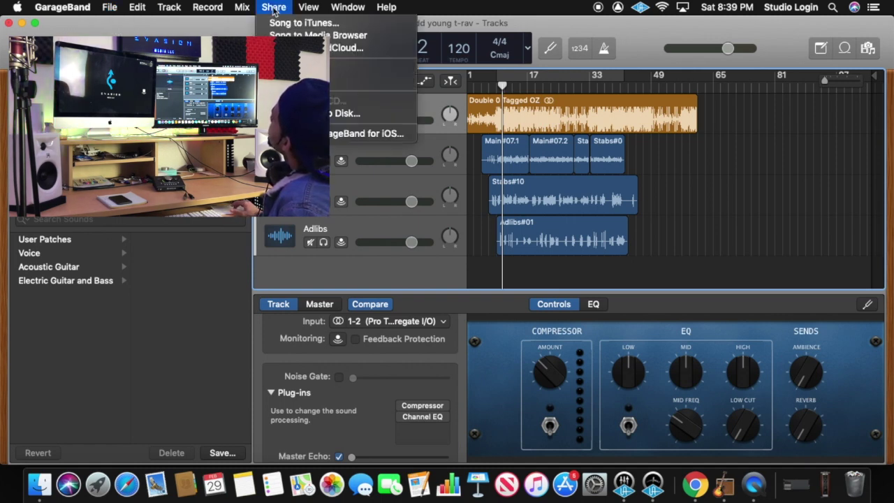
{"action": "left_click", "coordinate": [314, 113]}
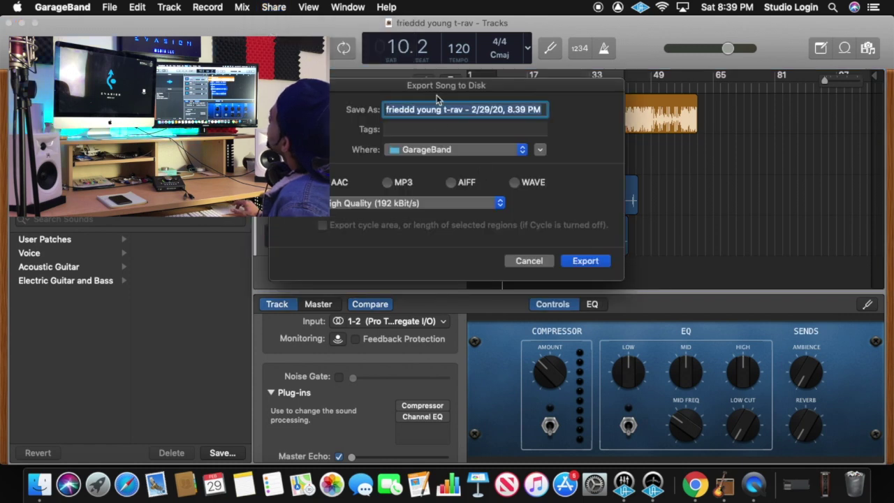
{"action": "left_click", "coordinate": [434, 150]}
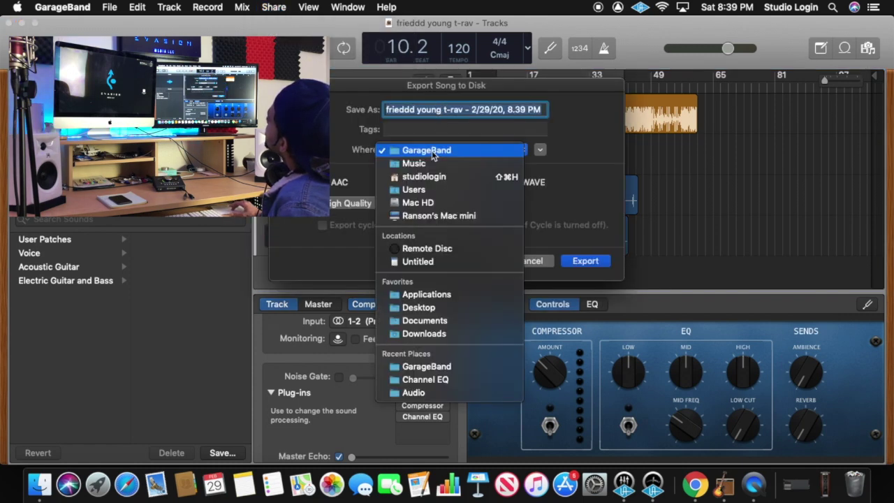
{"action": "left_click", "coordinate": [407, 334]}
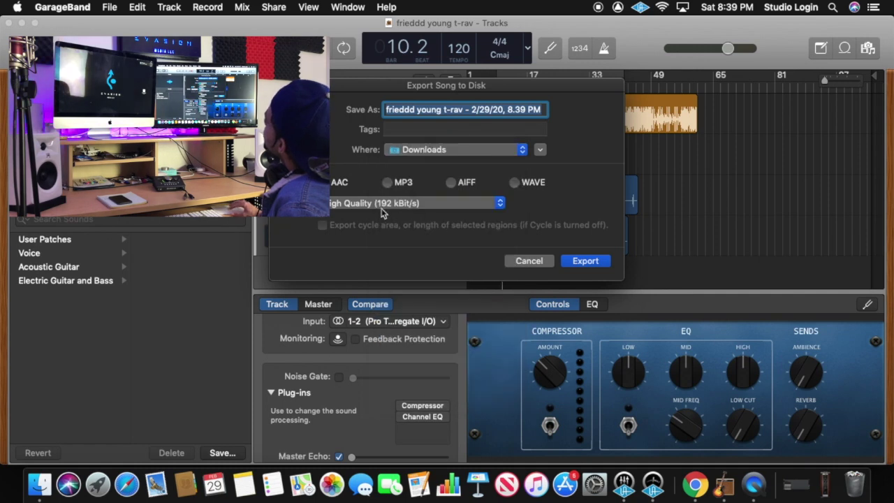
{"action": "left_click", "coordinate": [387, 183]}
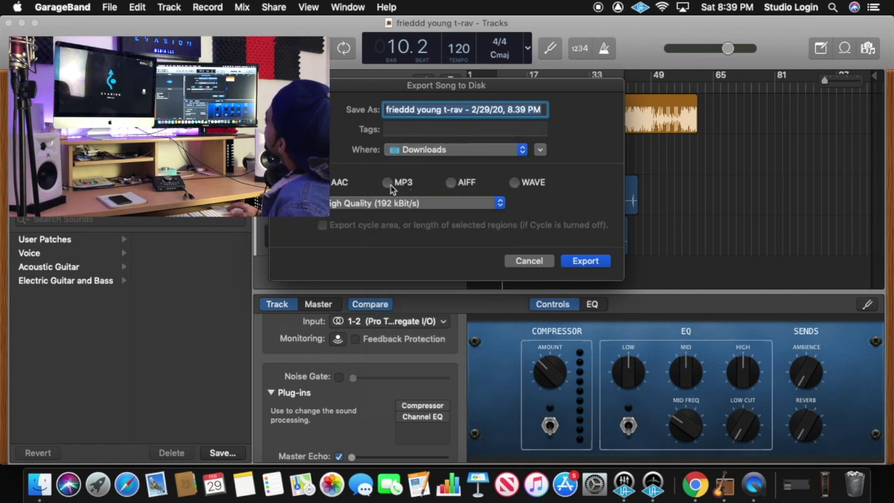
{"action": "left_click", "coordinate": [587, 262]}
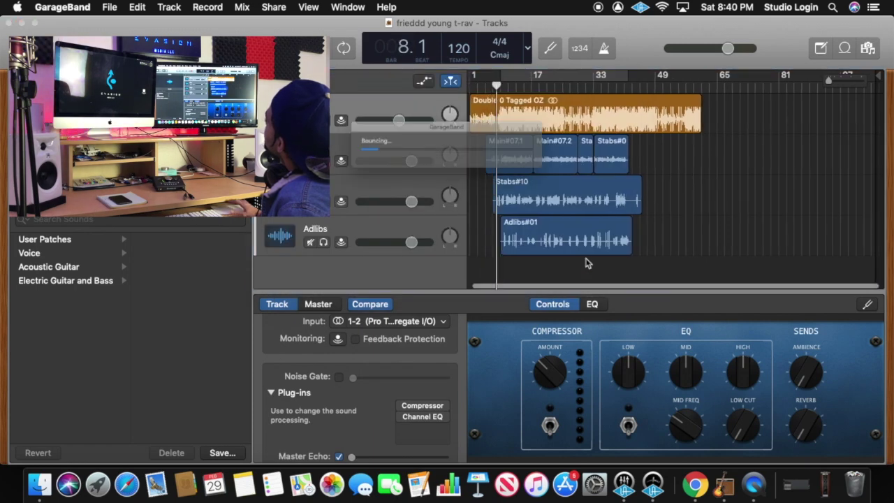
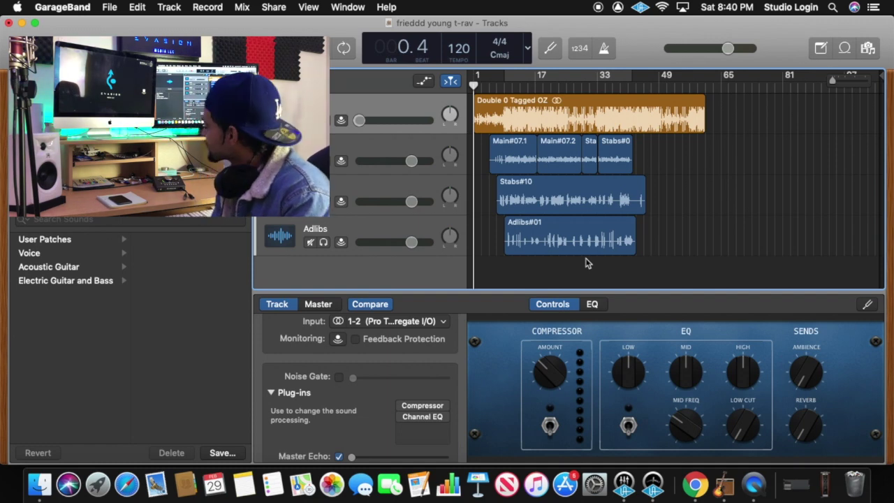
- Switch to Finder and open the Downloads folder to check for the exported MP3 file
{"action": "left_click", "coordinate": [41, 484]}
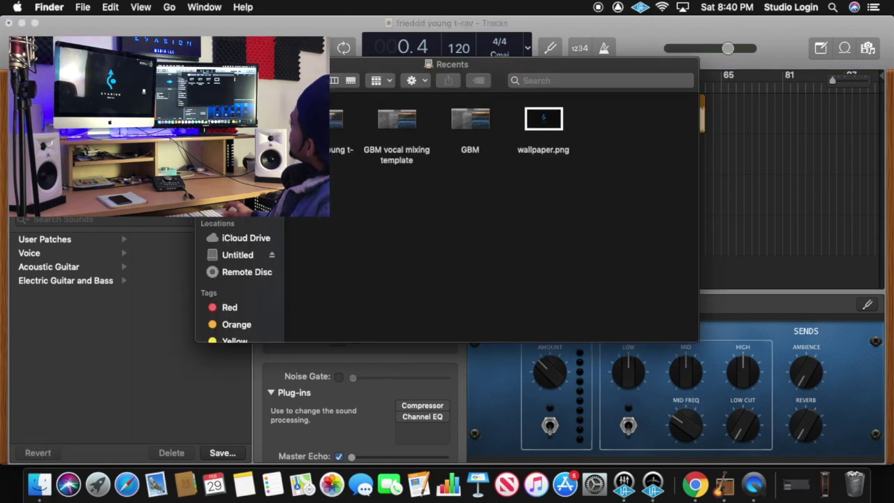
{"action": "left_click", "coordinate": [243, 203]}
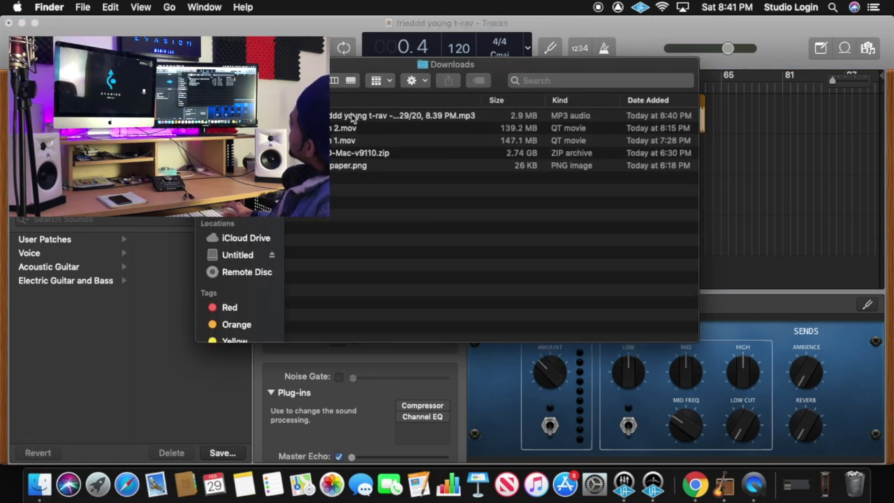